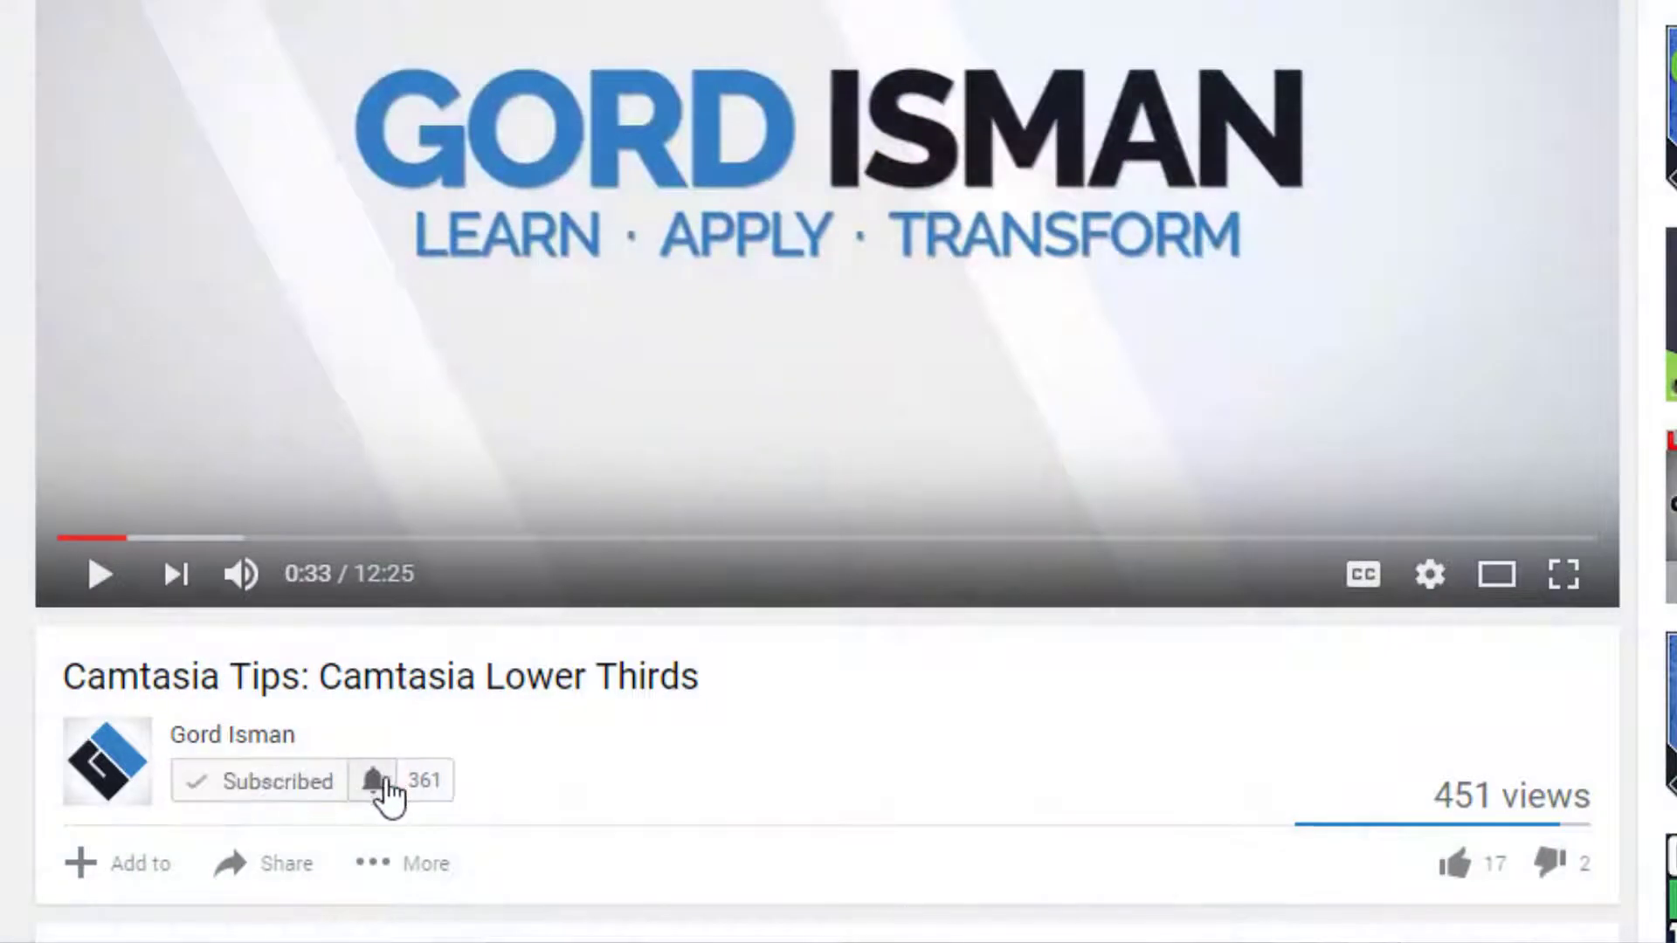
From the bell next to Subscribed, choose 'Send me all notifications for this channel' and save.
left_click(376, 782)
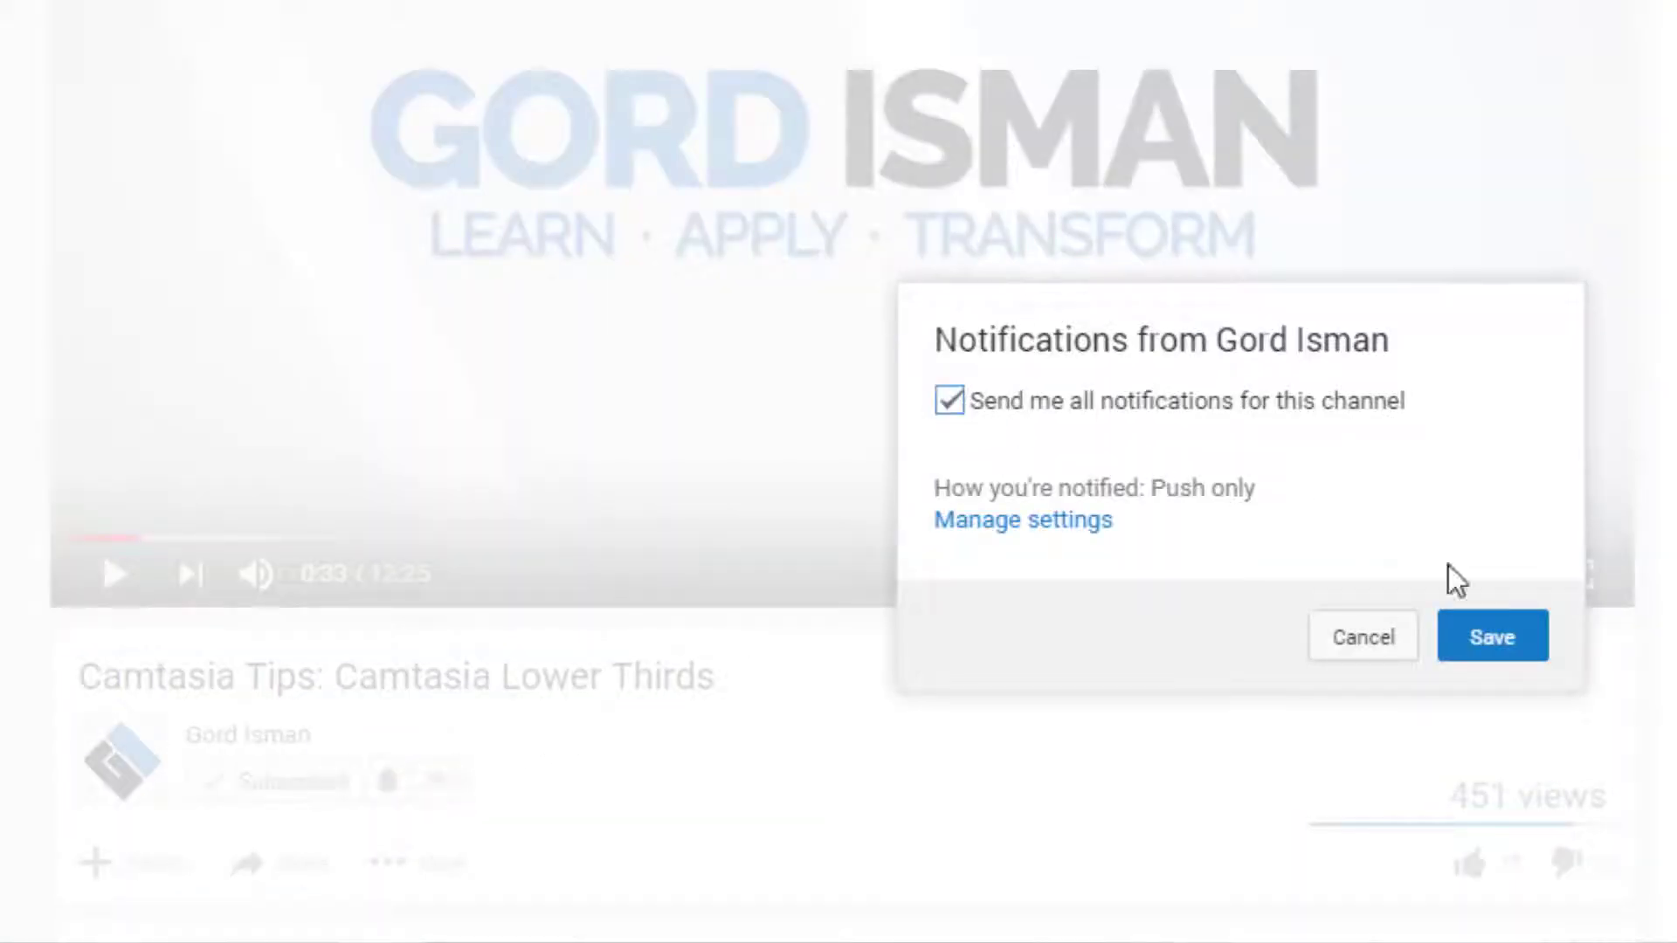
left_click(1490, 649)
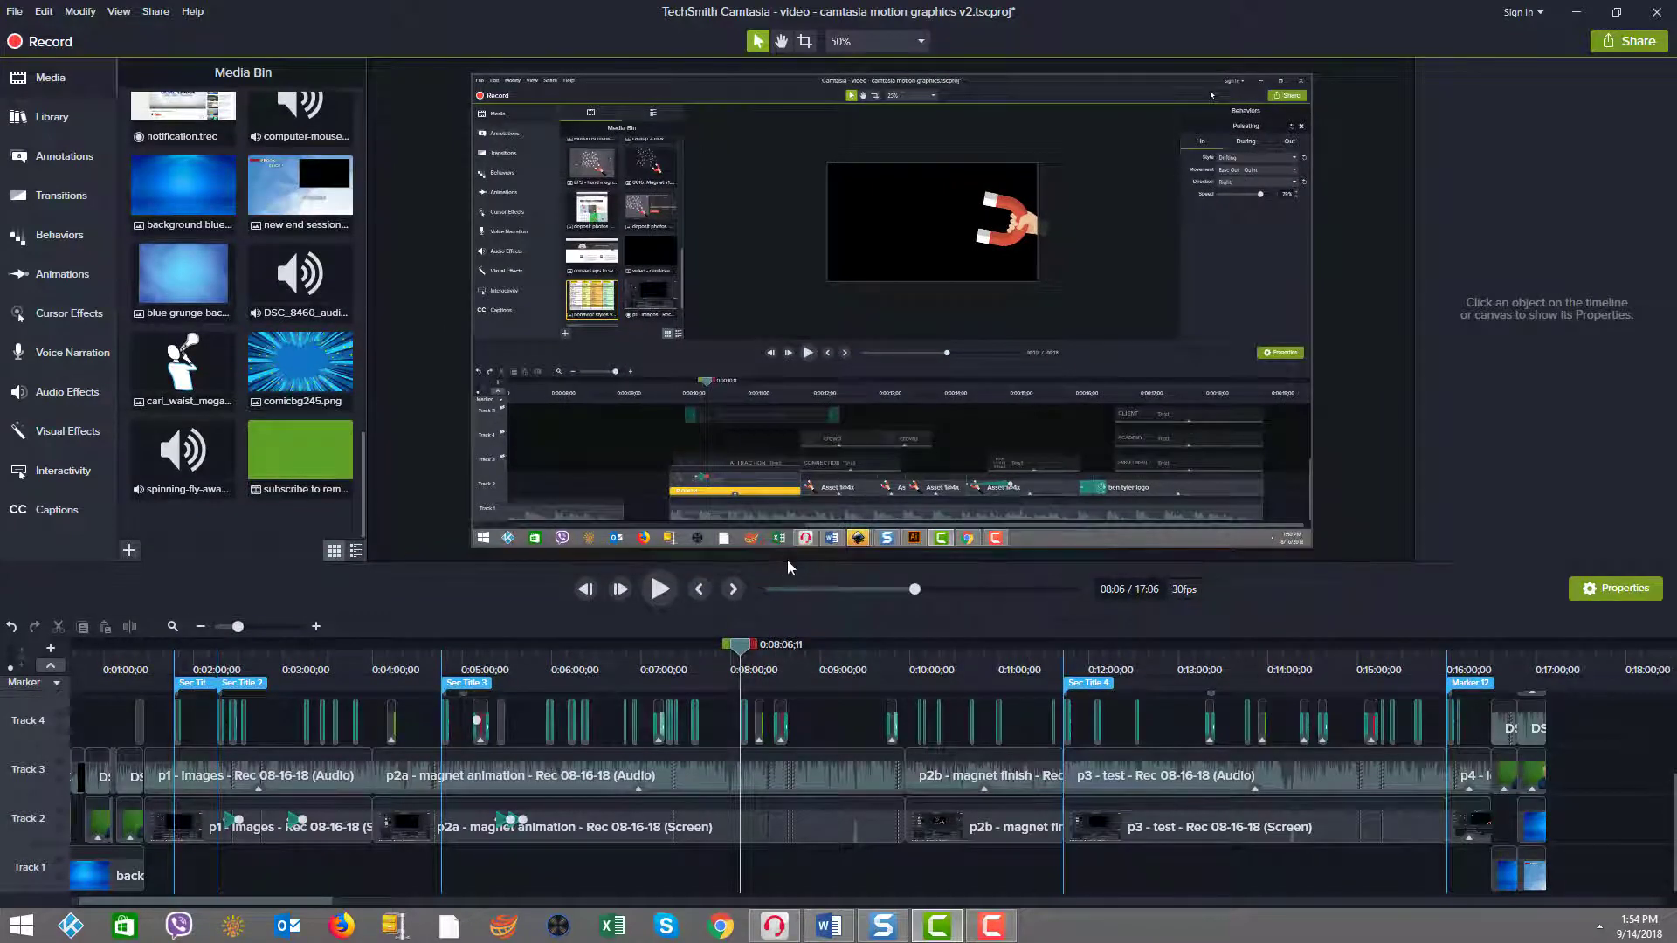
Drag the canvas/timeline divider so the canvas shows at 52%, leaving the zoom list unchanged.
left_click_drag(787, 564, 830, 603)
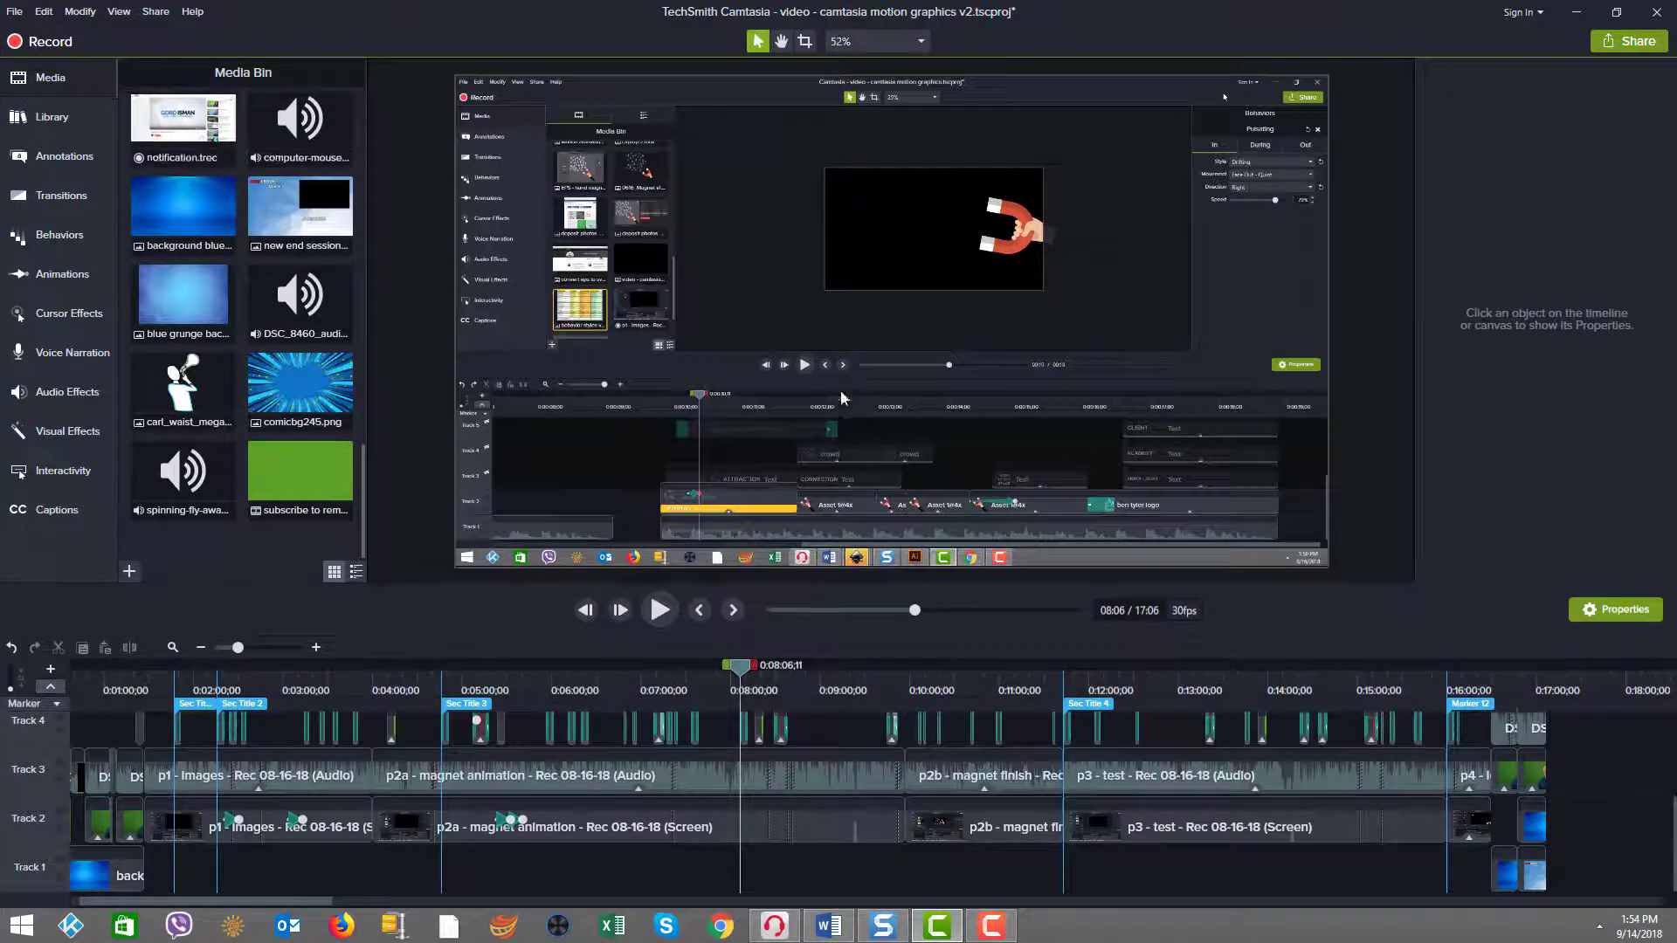
left_click(872, 44)
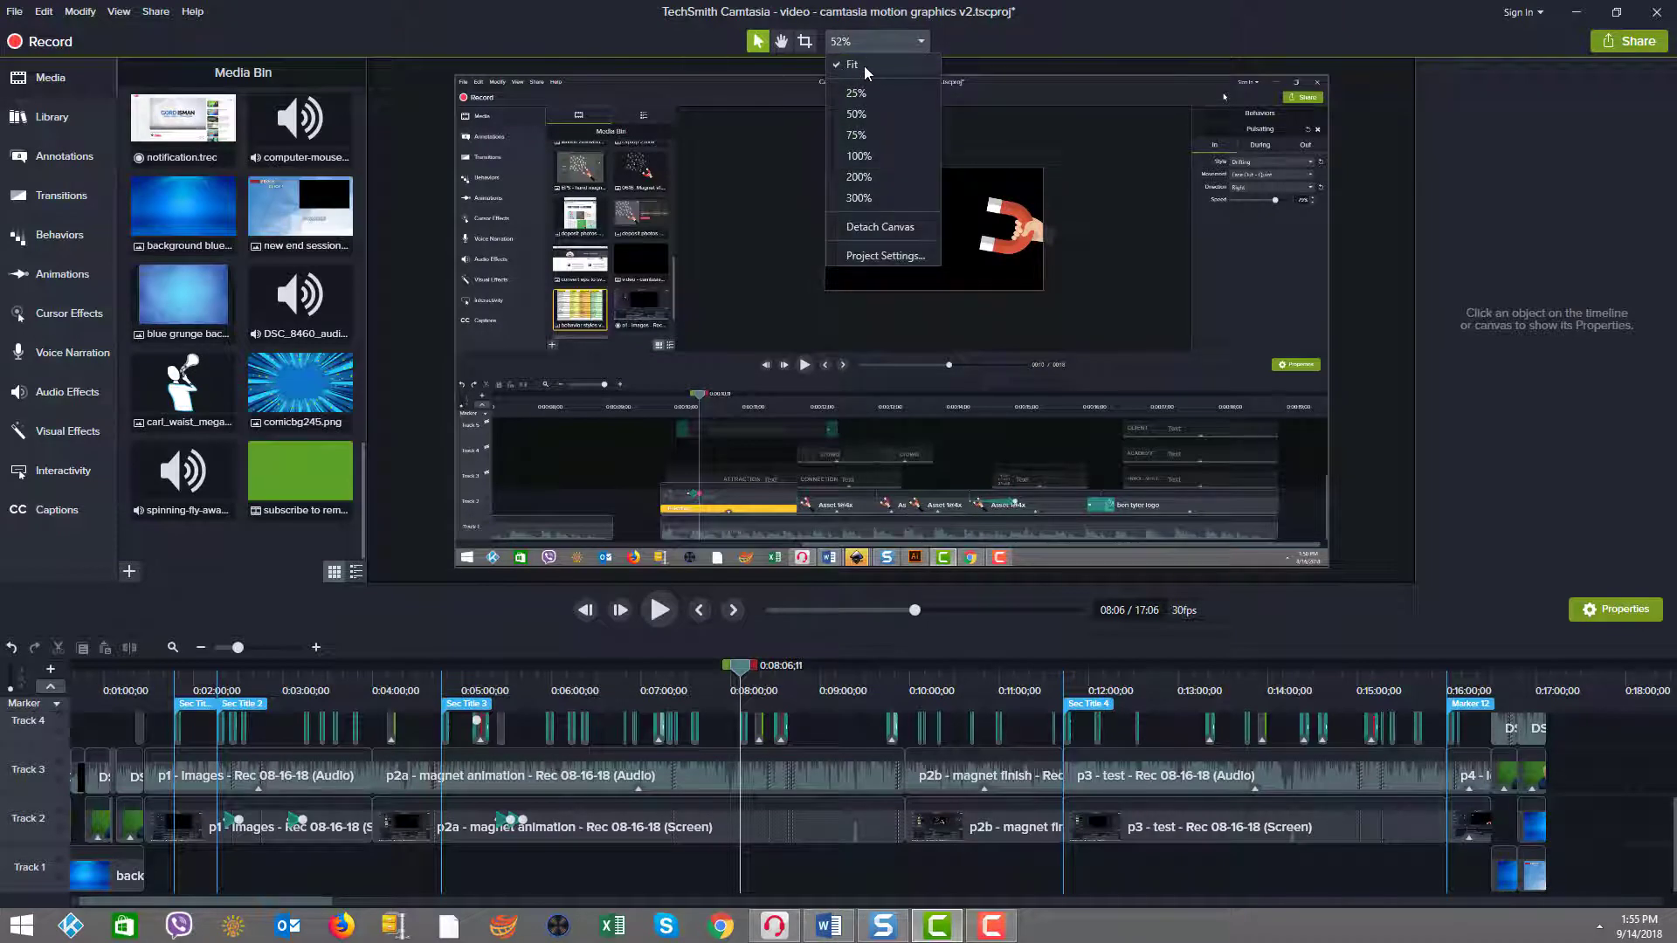
left_click(790, 217)
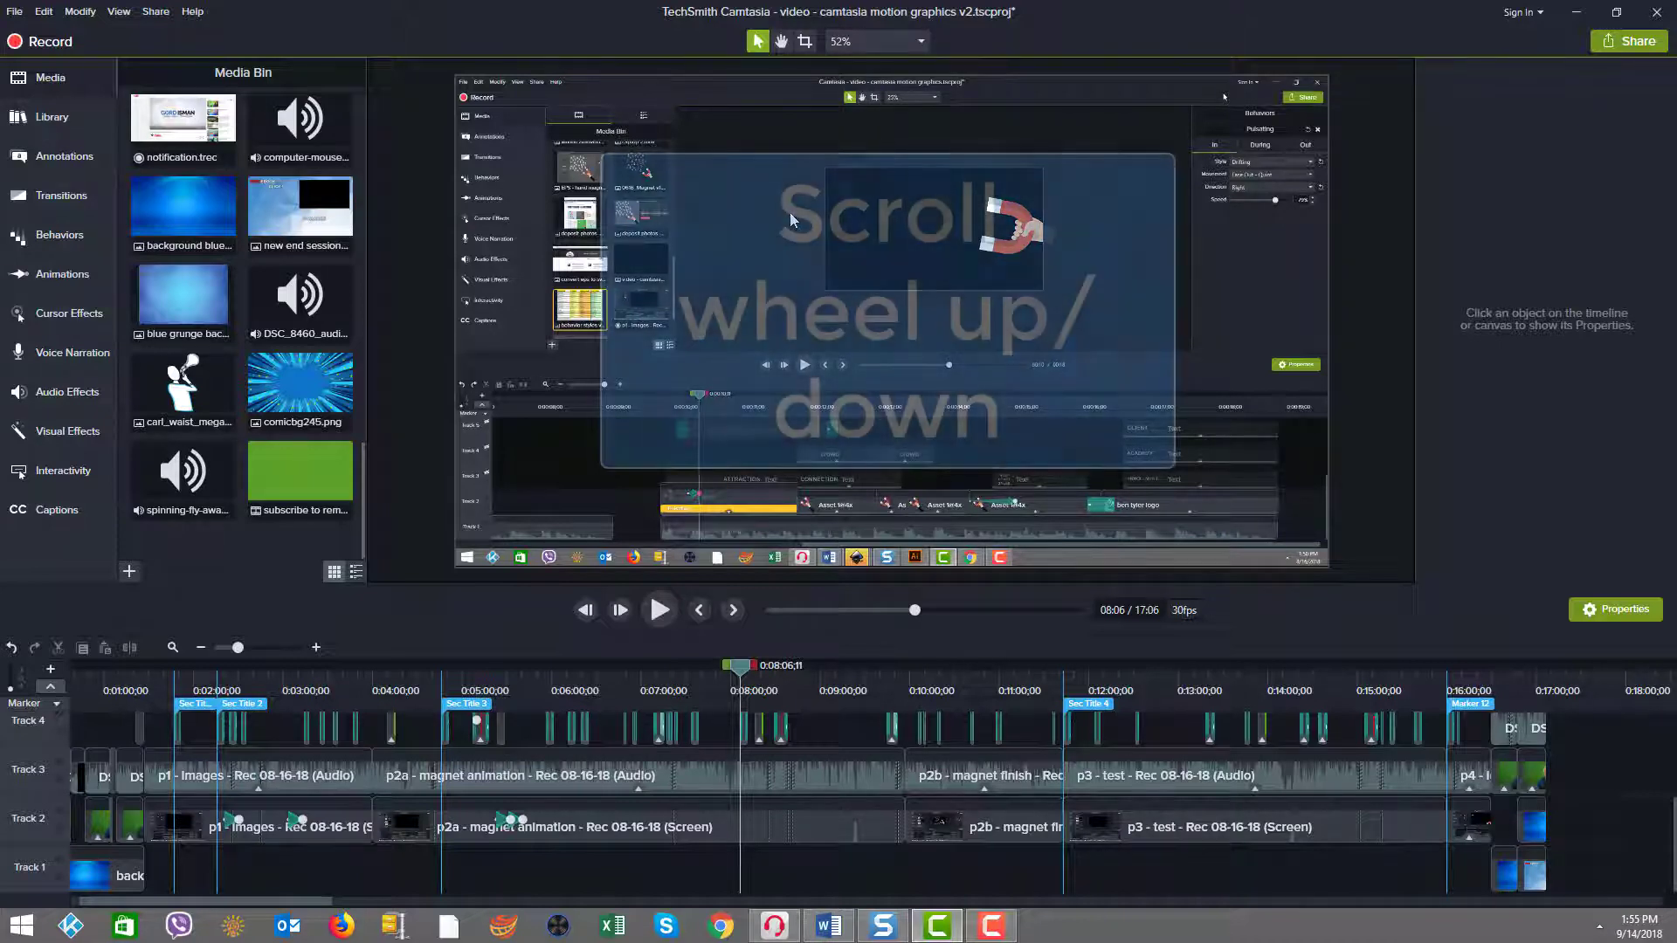
Select the p2a magnet animation clip and zoom the canvas in and out with the mouse wheel.
left_click(790, 219)
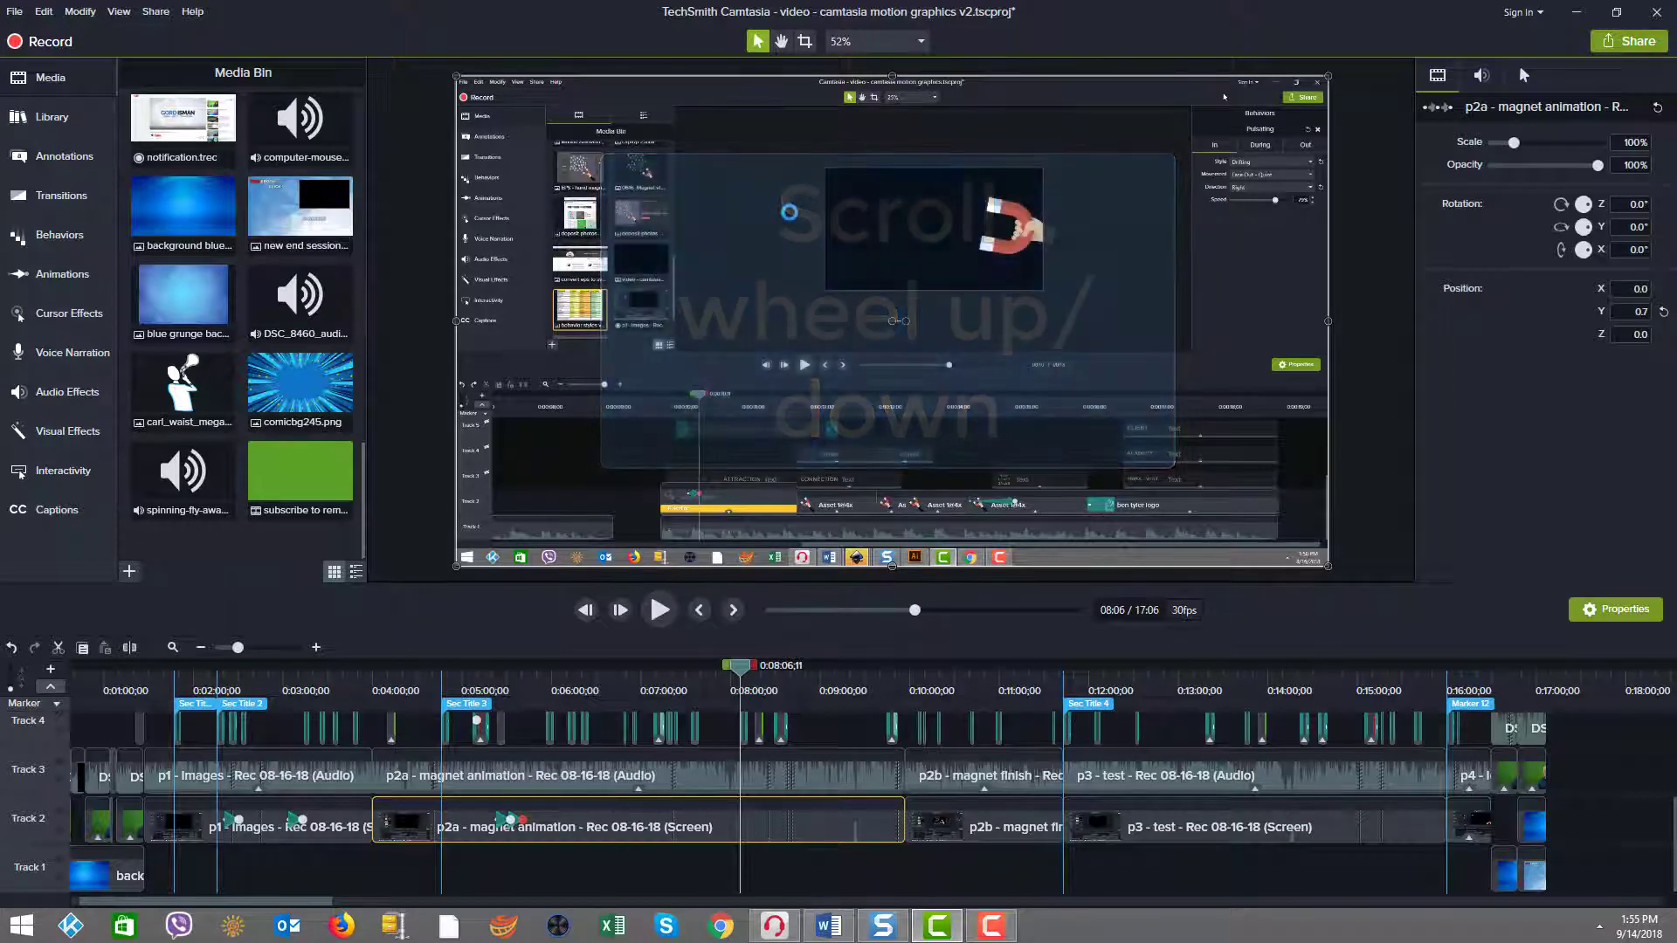
scroll(845, 229, "down", 3)
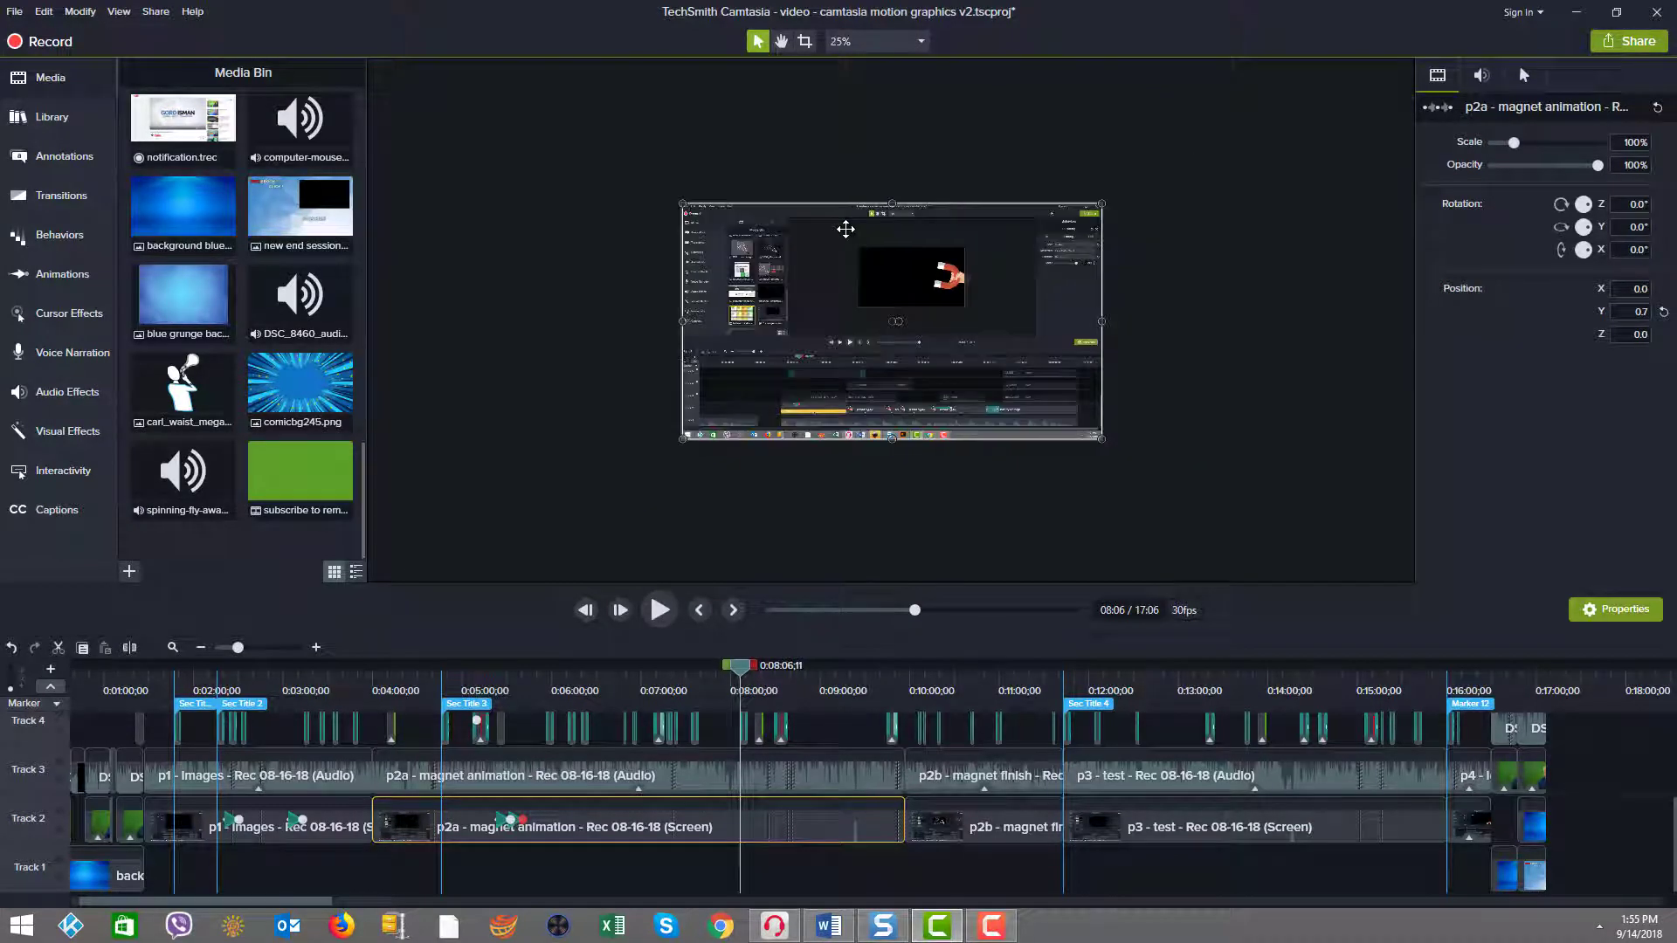
scroll(846, 229, "down", 2)
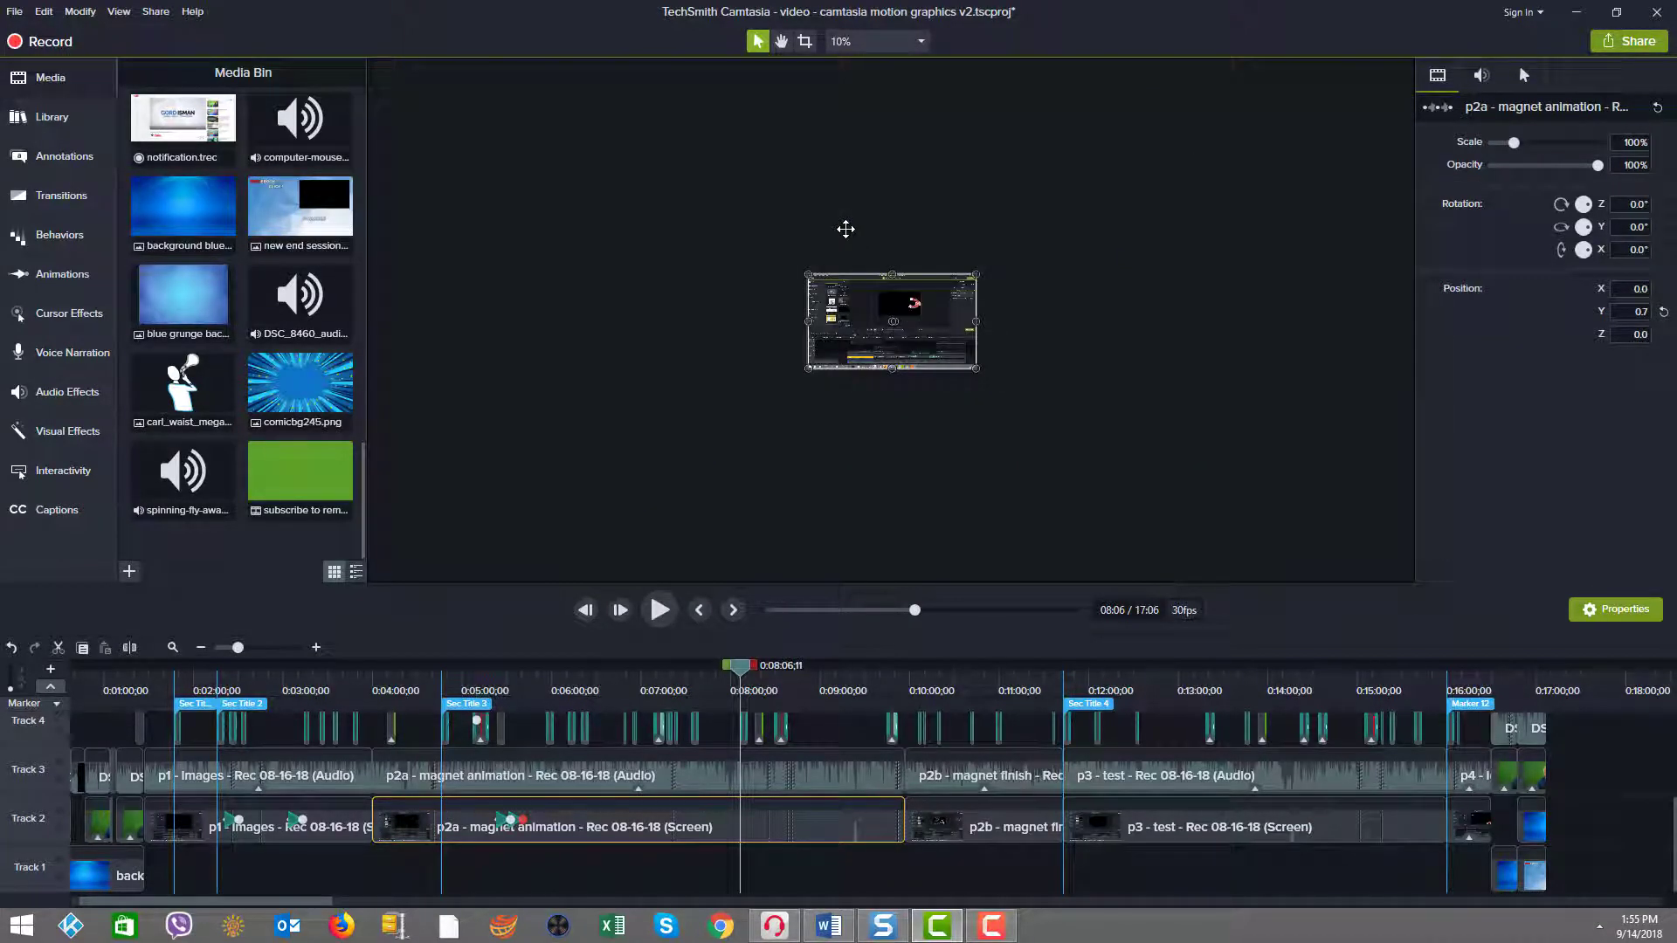
scroll(845, 229, "up", 6)
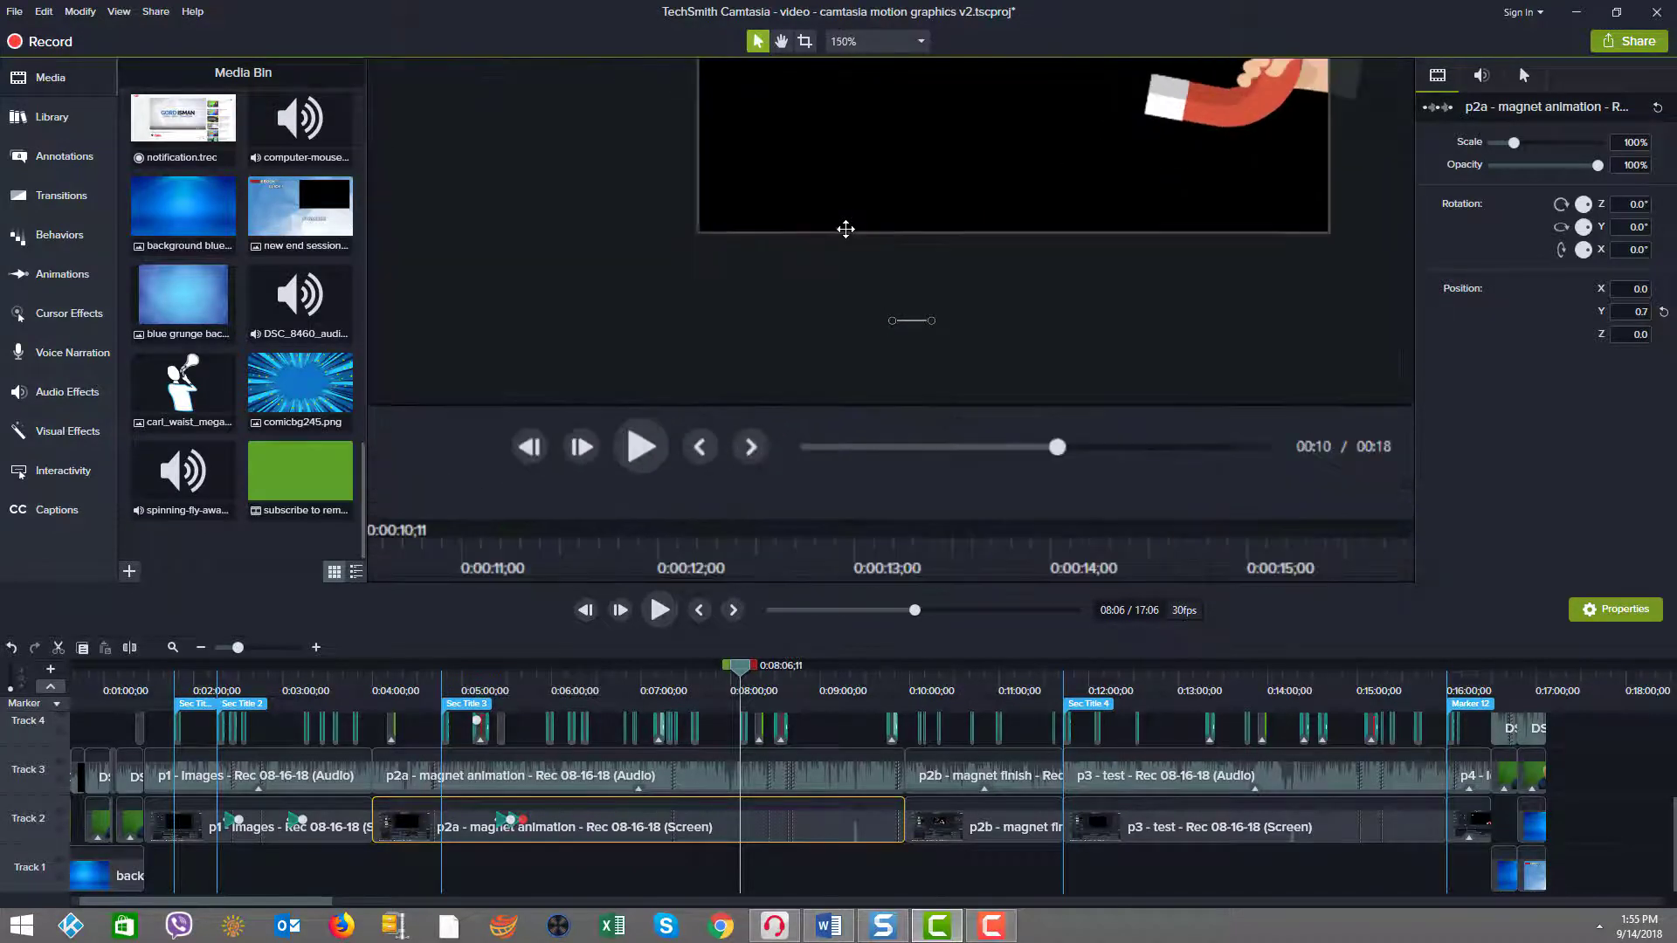
scroll(845, 229, "down", 3)
scroll(846, 229, "up", 2)
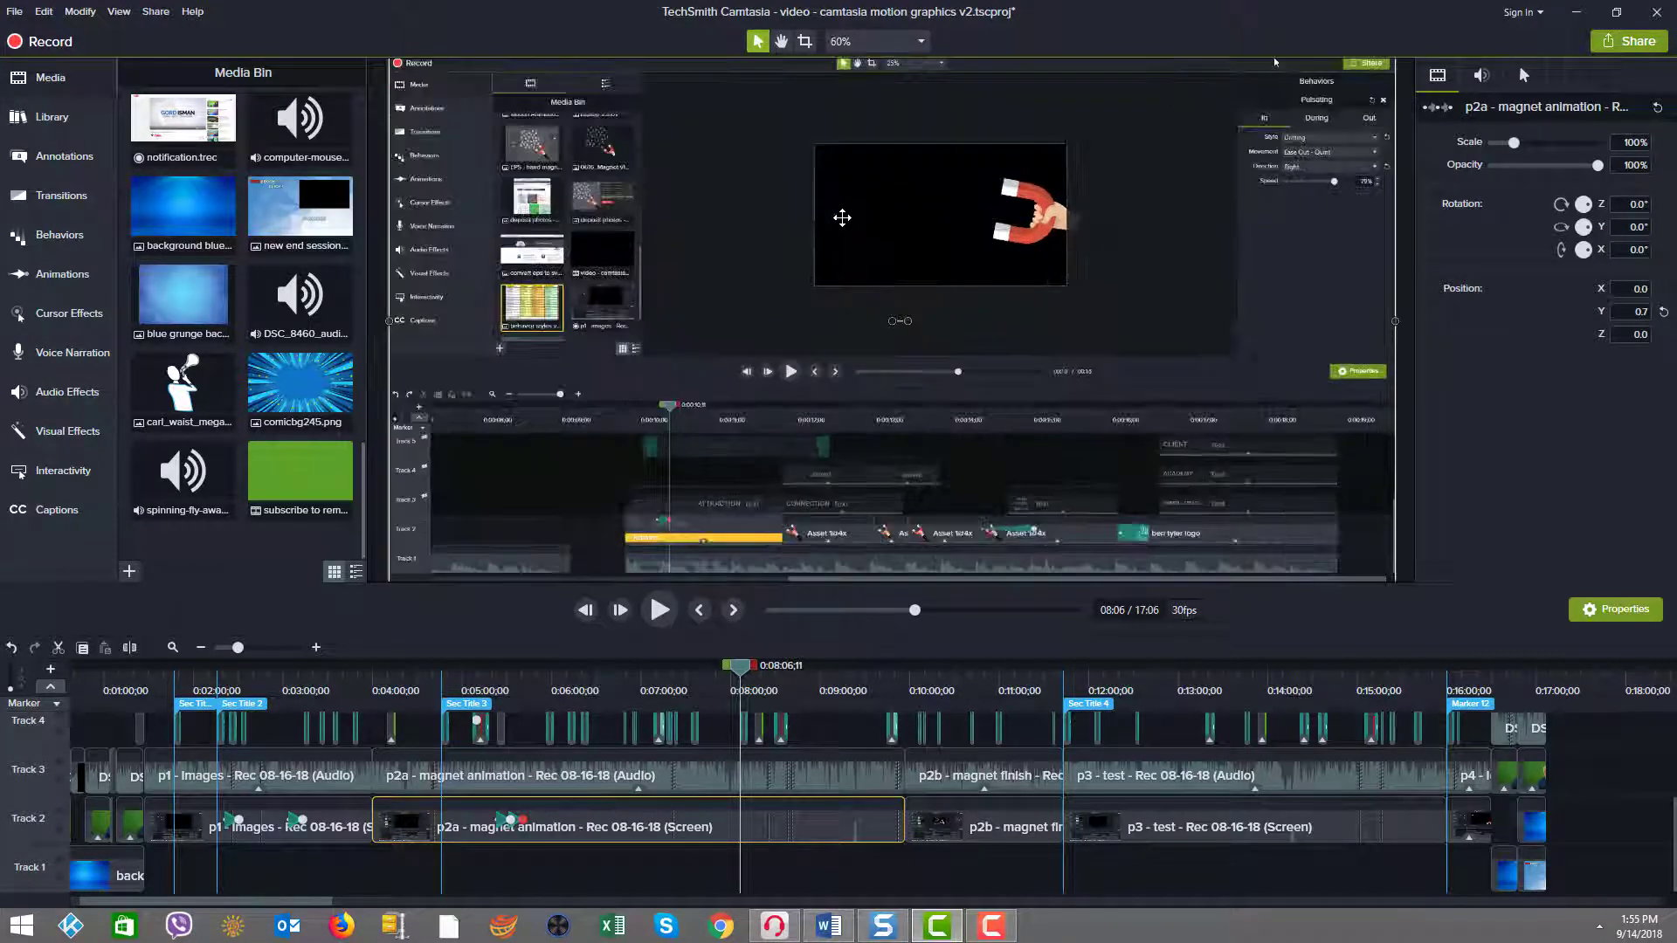
Zoom the canvas to 35% and drag the divider down to give the canvas more height.
left_click(867, 44)
left_click(868, 138)
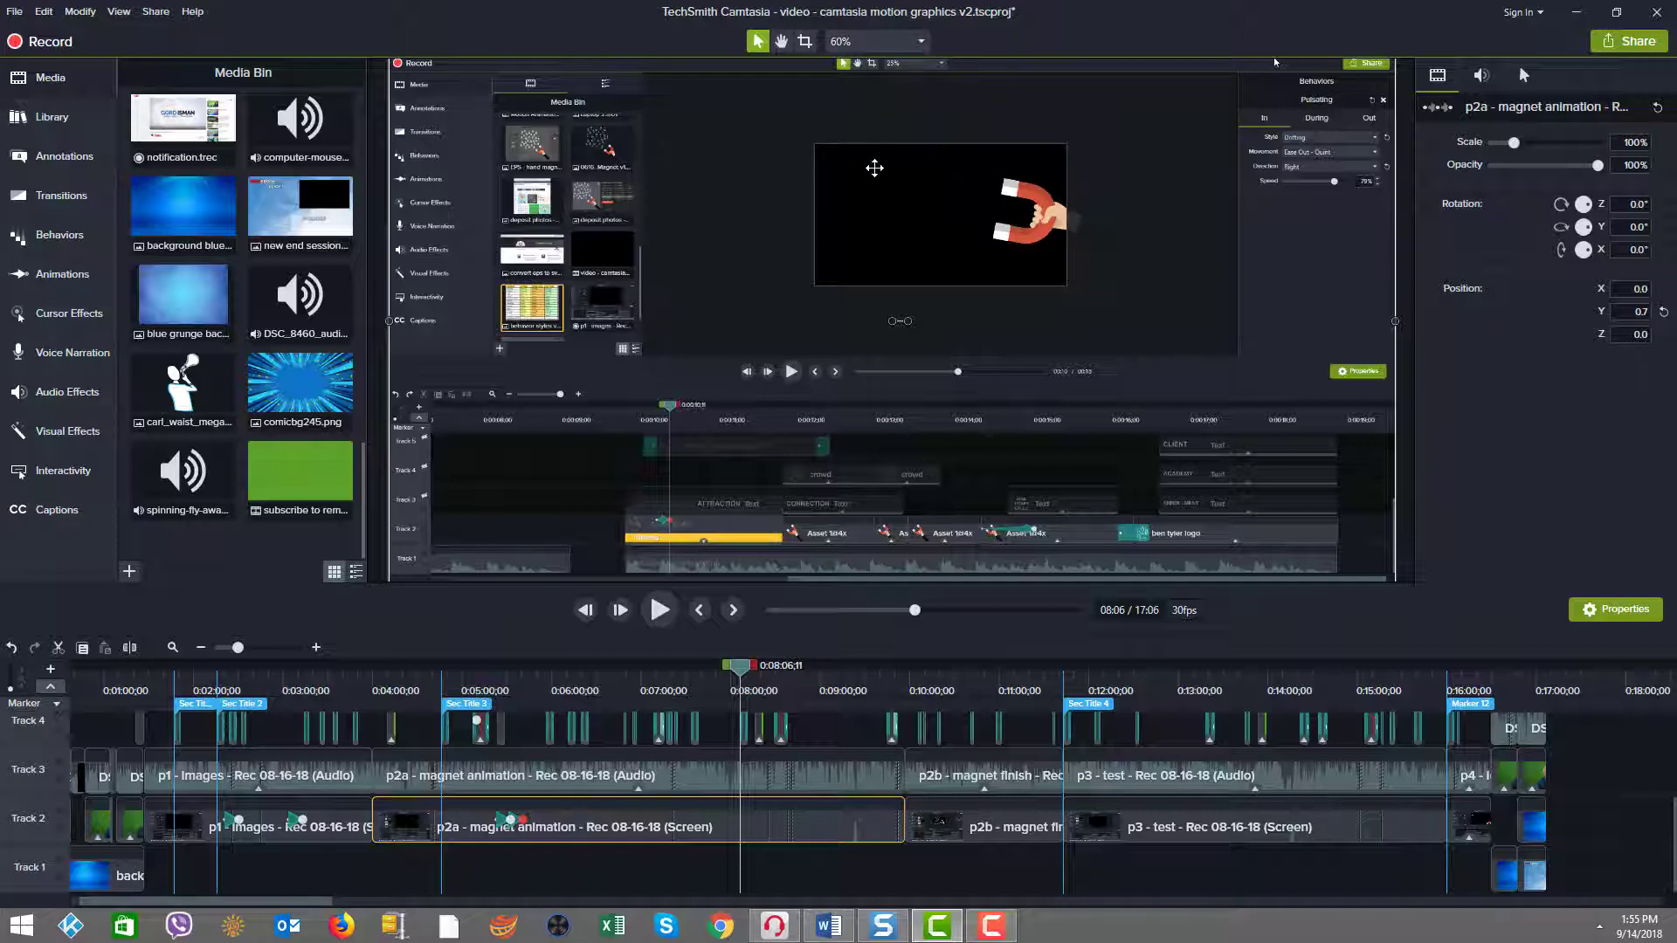
scroll(873, 178, "down", 5)
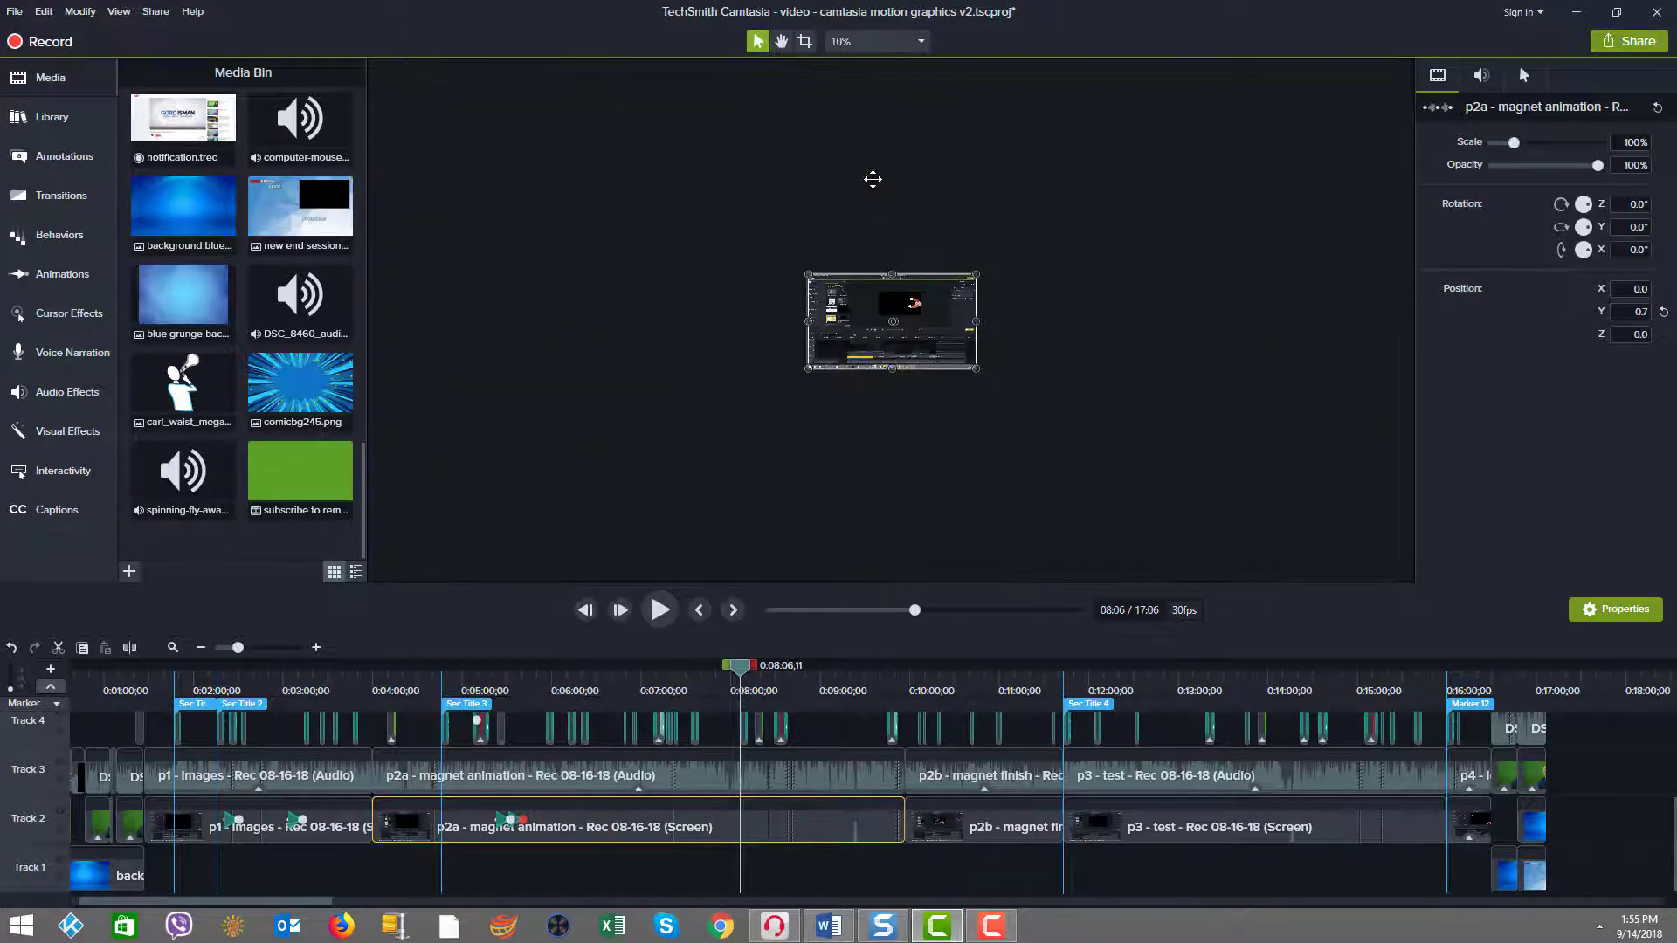
scroll(872, 180, "up", 5)
scroll(873, 179, "down", 2)
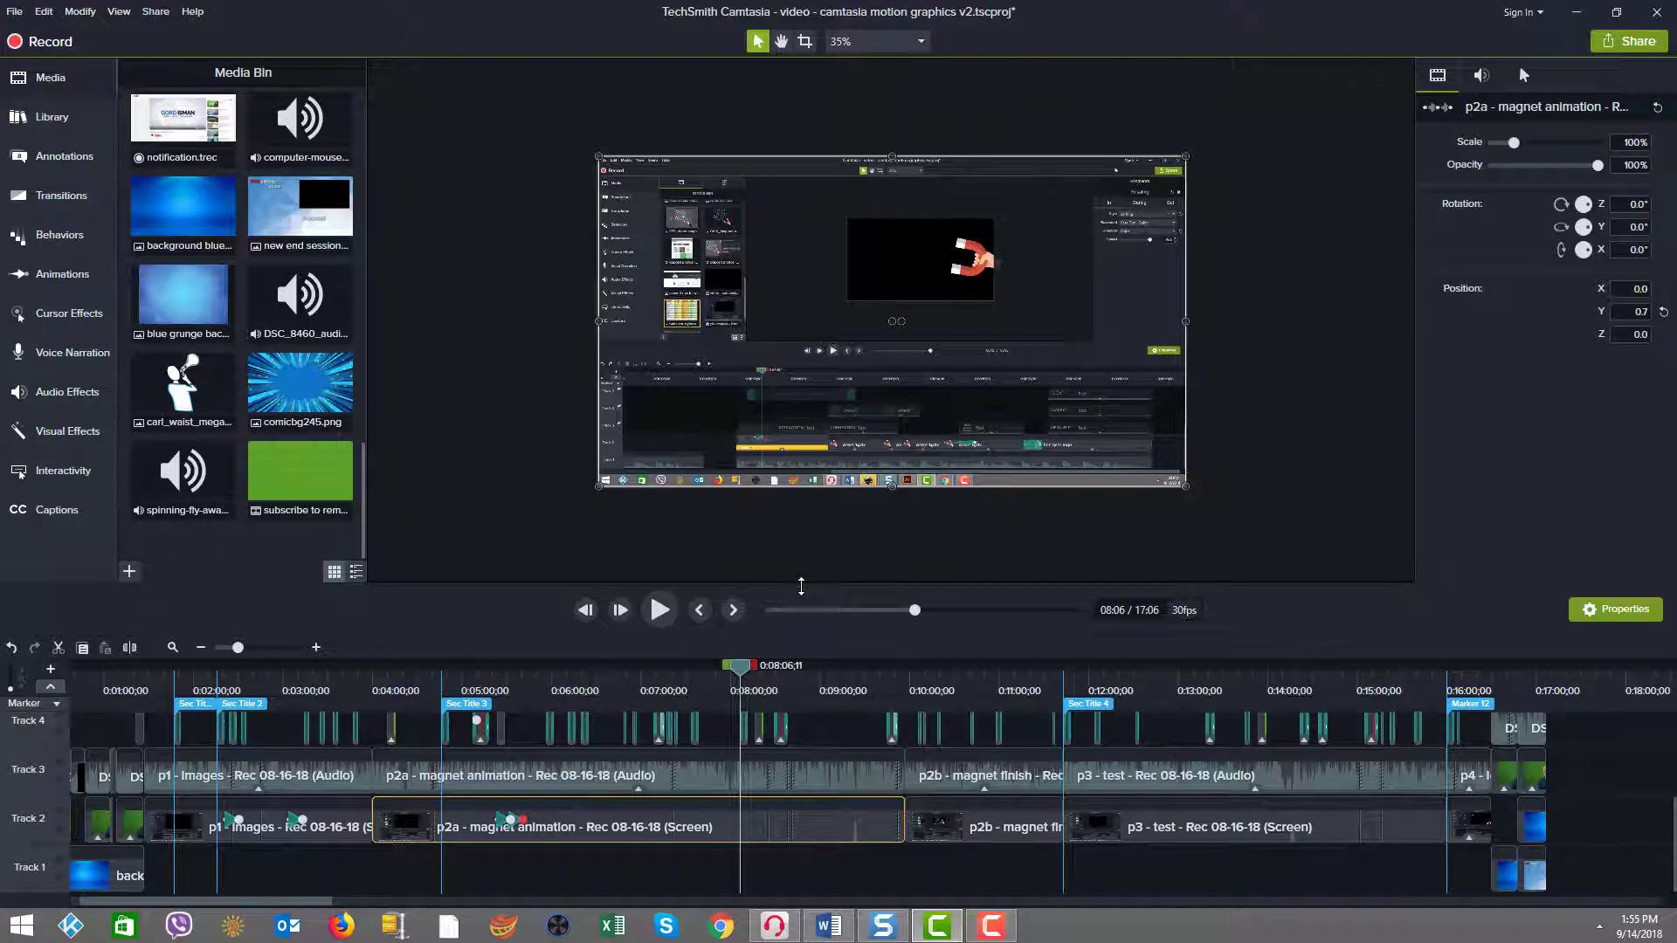
left_click_drag(801, 586, 811, 649)
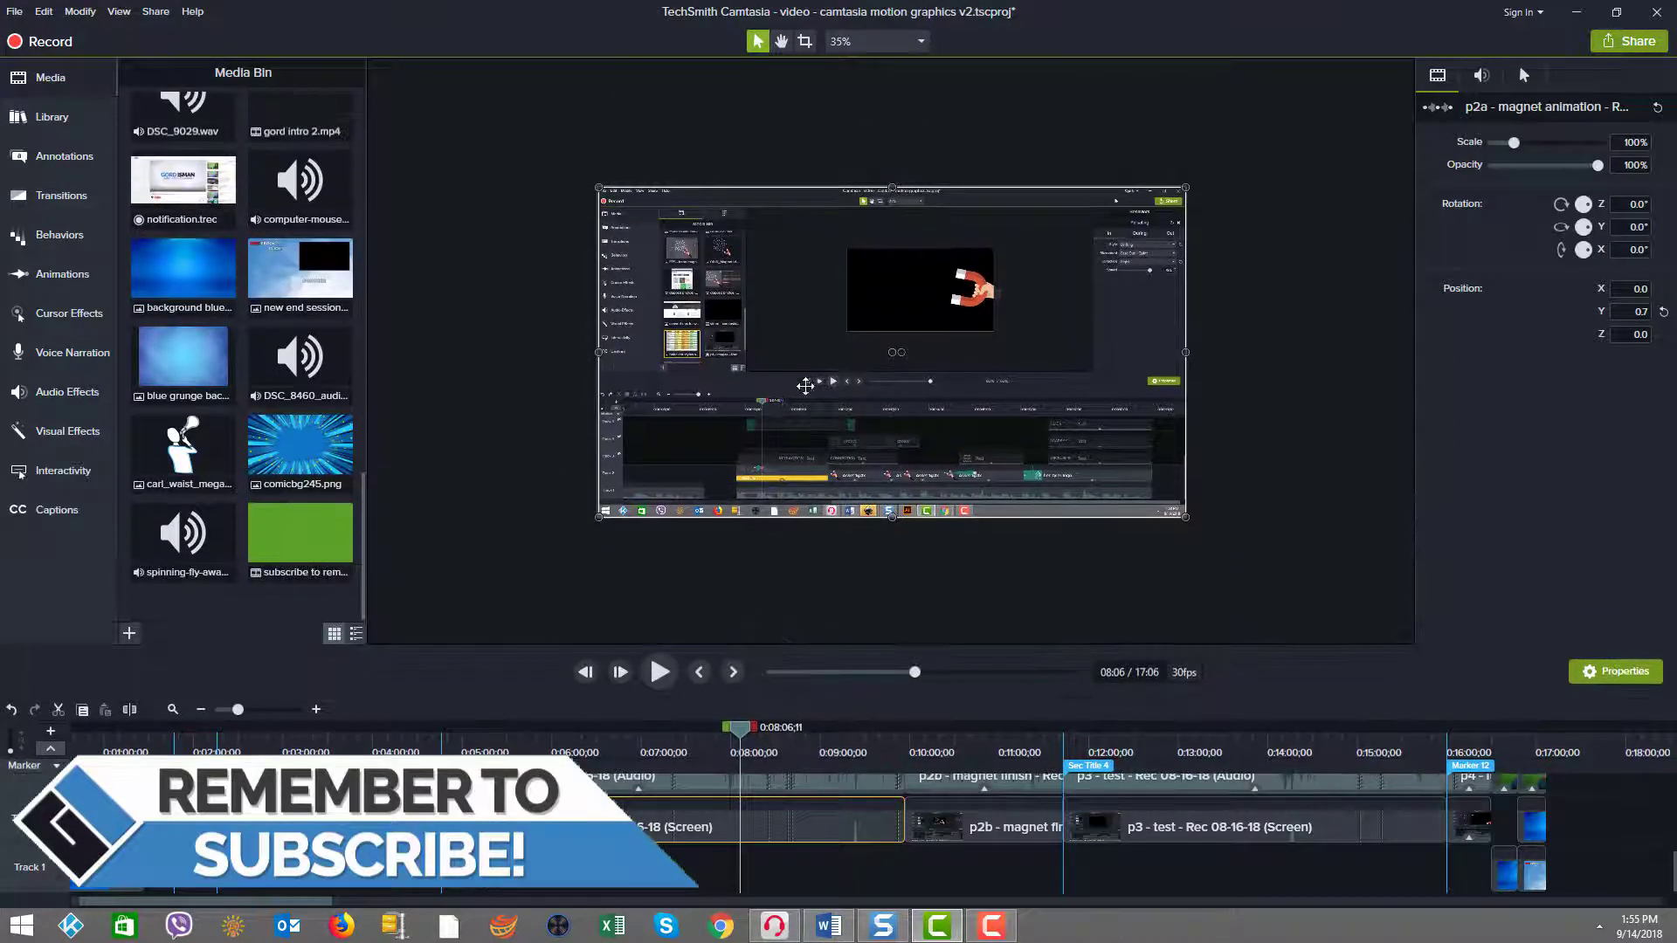
Fit the canvas, zoom out with Ctrl+minus, refit, and drag the divider up to reach 51%.
left_click(857, 47)
left_click(857, 66)
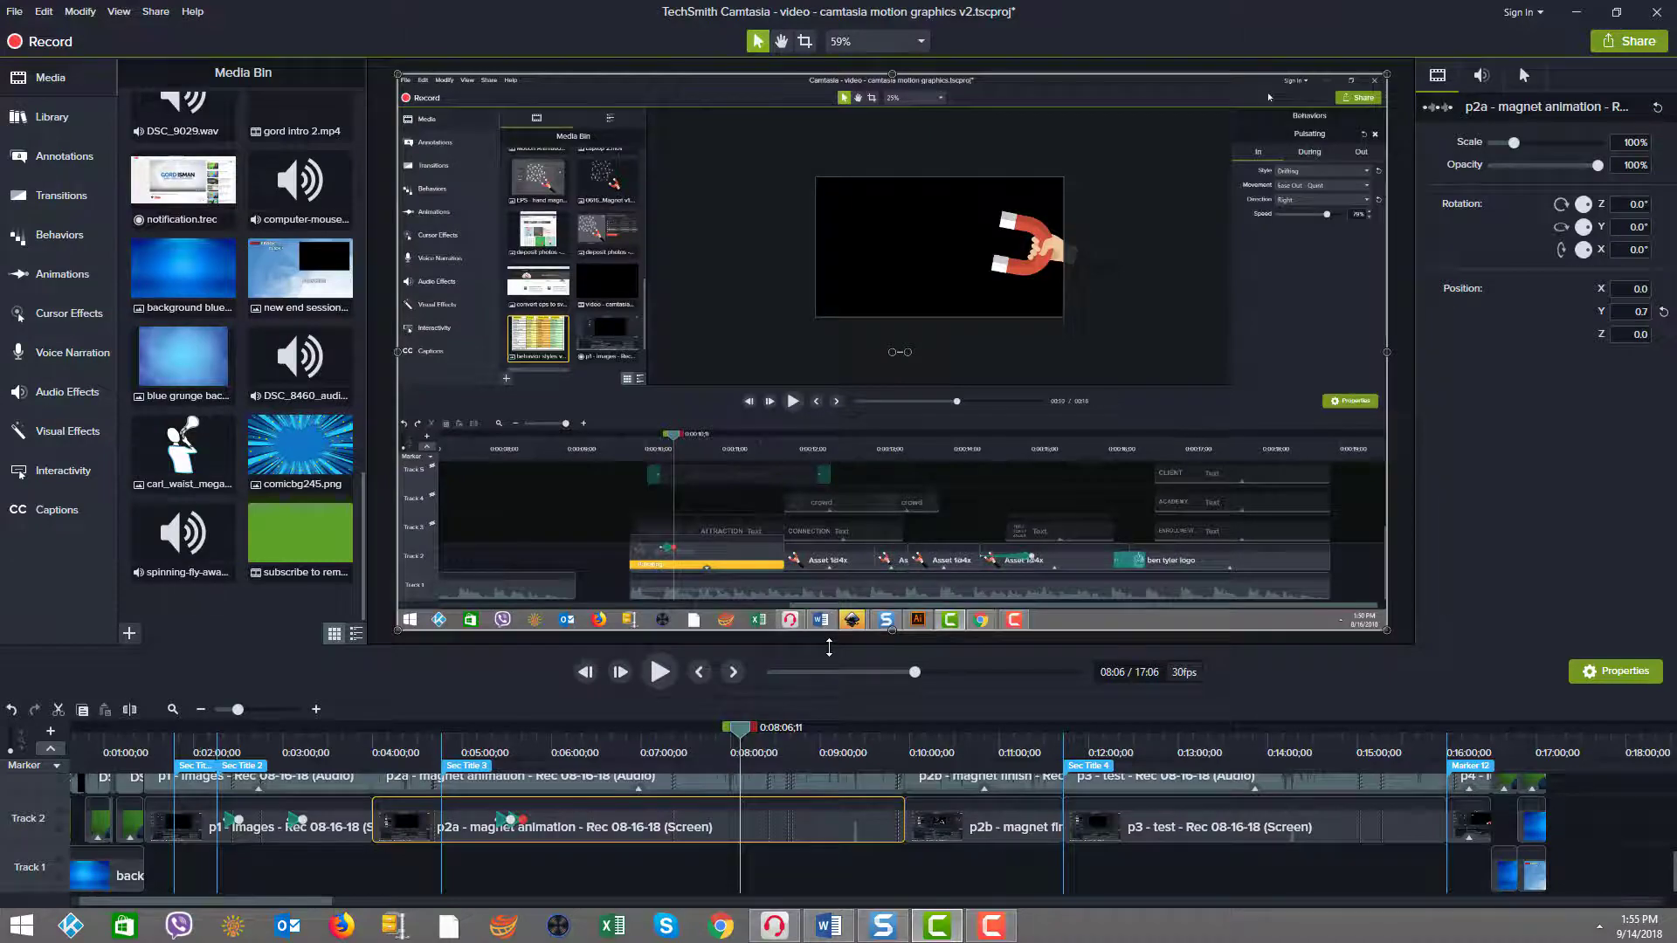
left_click_drag(829, 646, 795, 657)
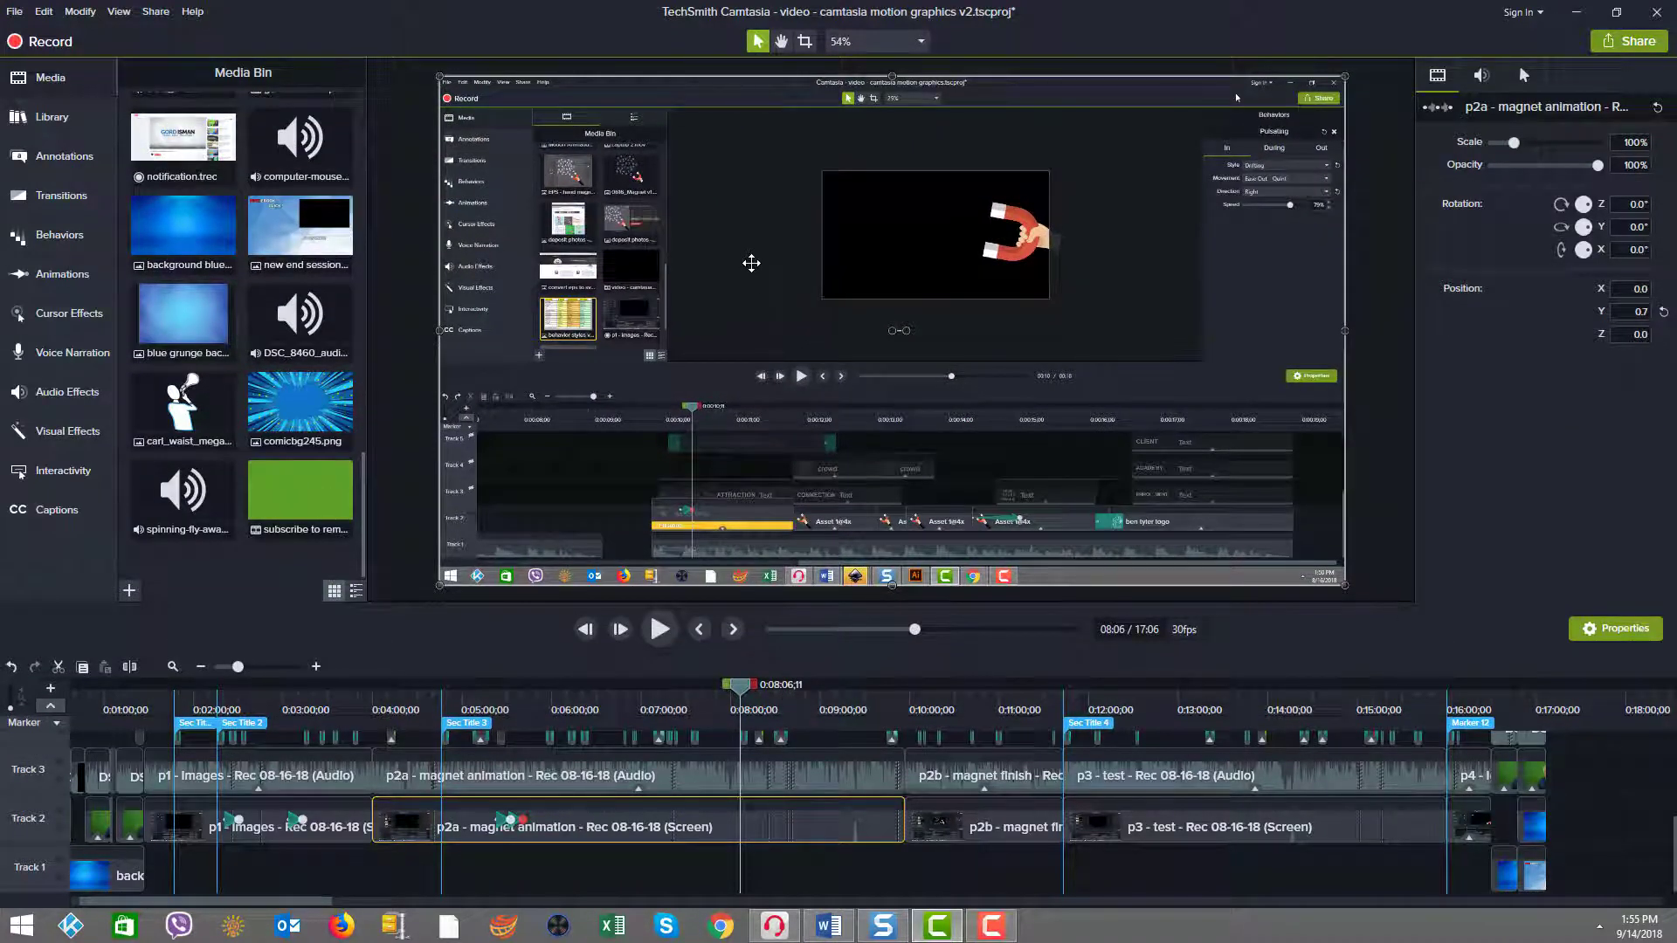
key("ctrl+minus")
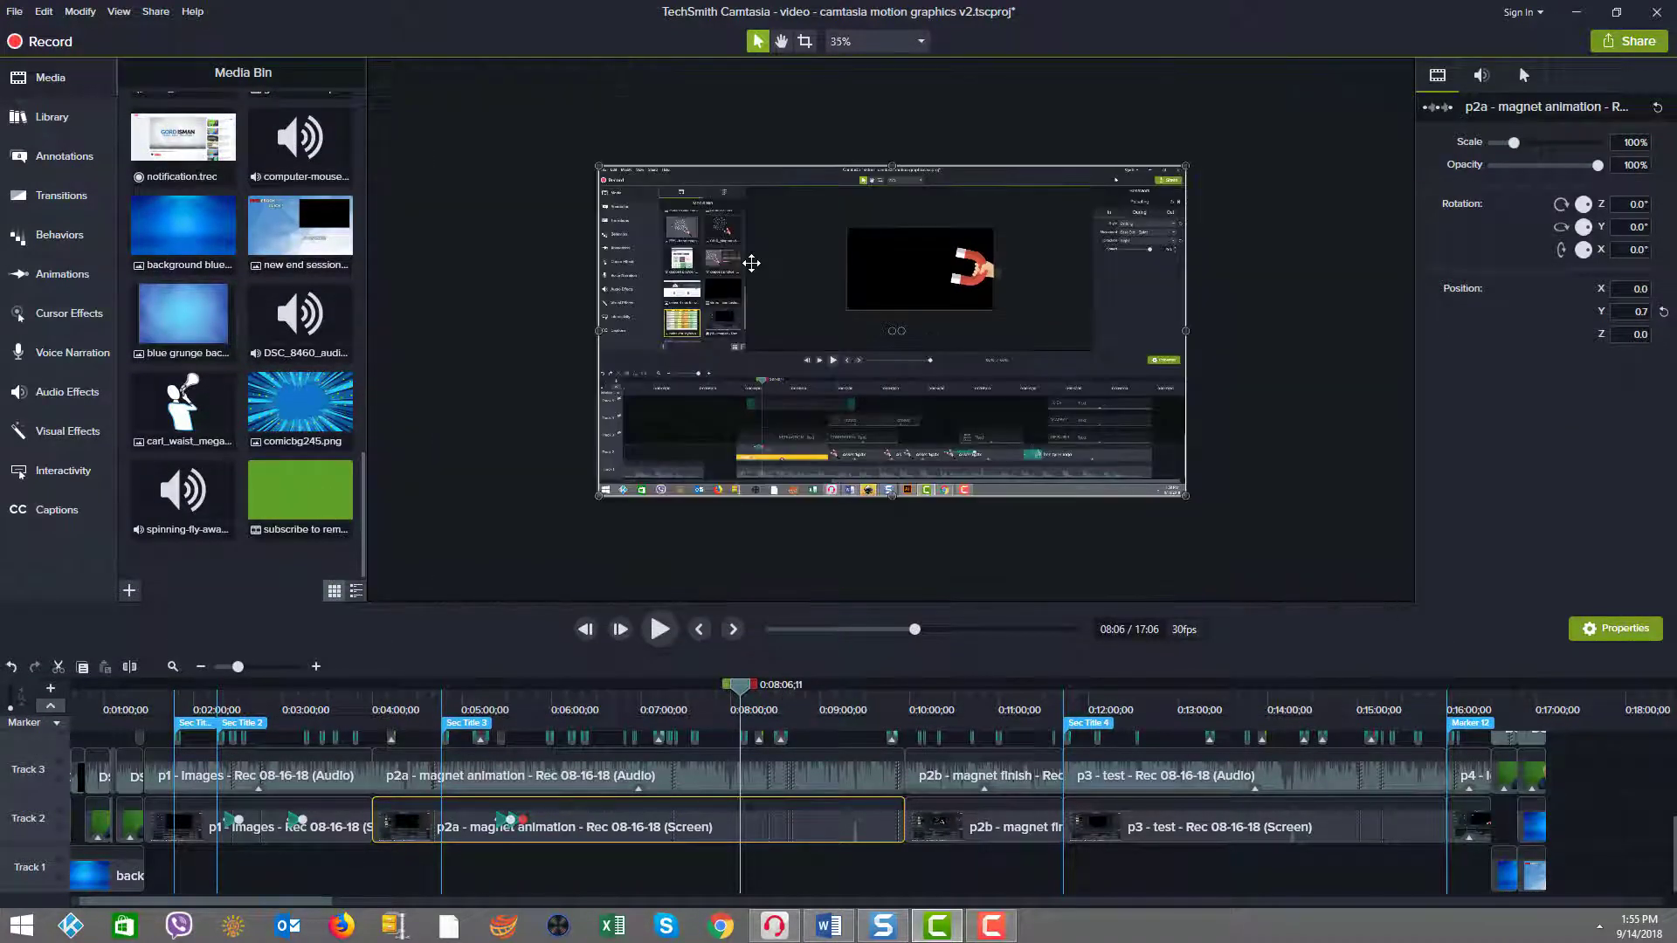
left_click(857, 44)
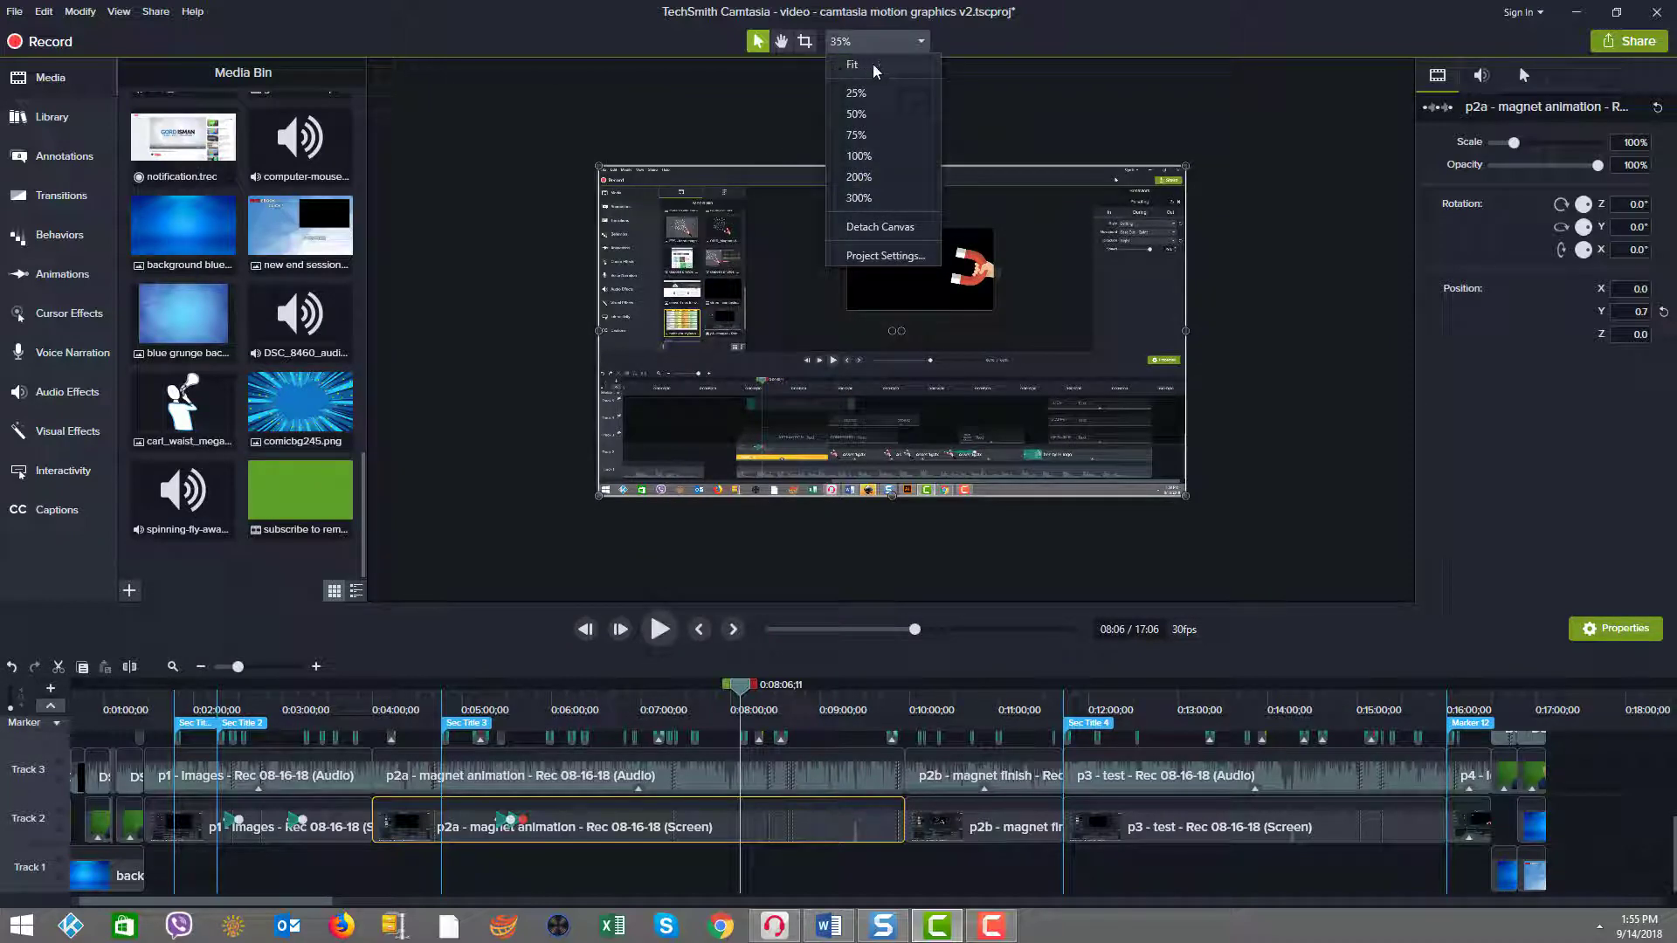
left_click(886, 66)
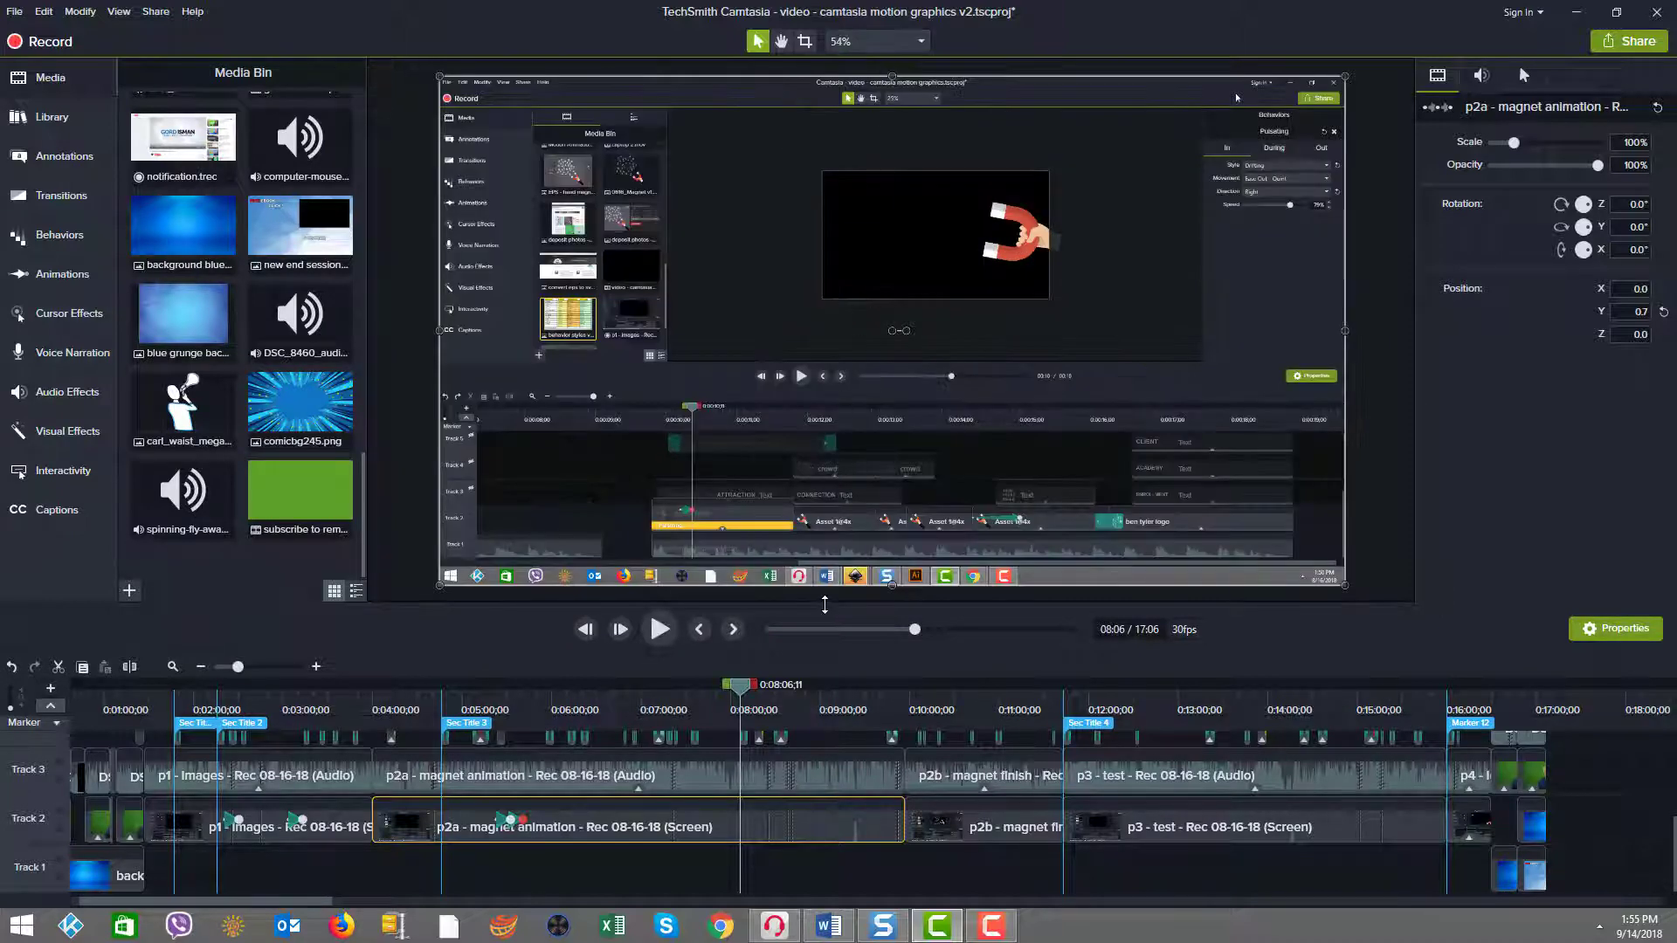
left_click_drag(825, 605, 844, 572)
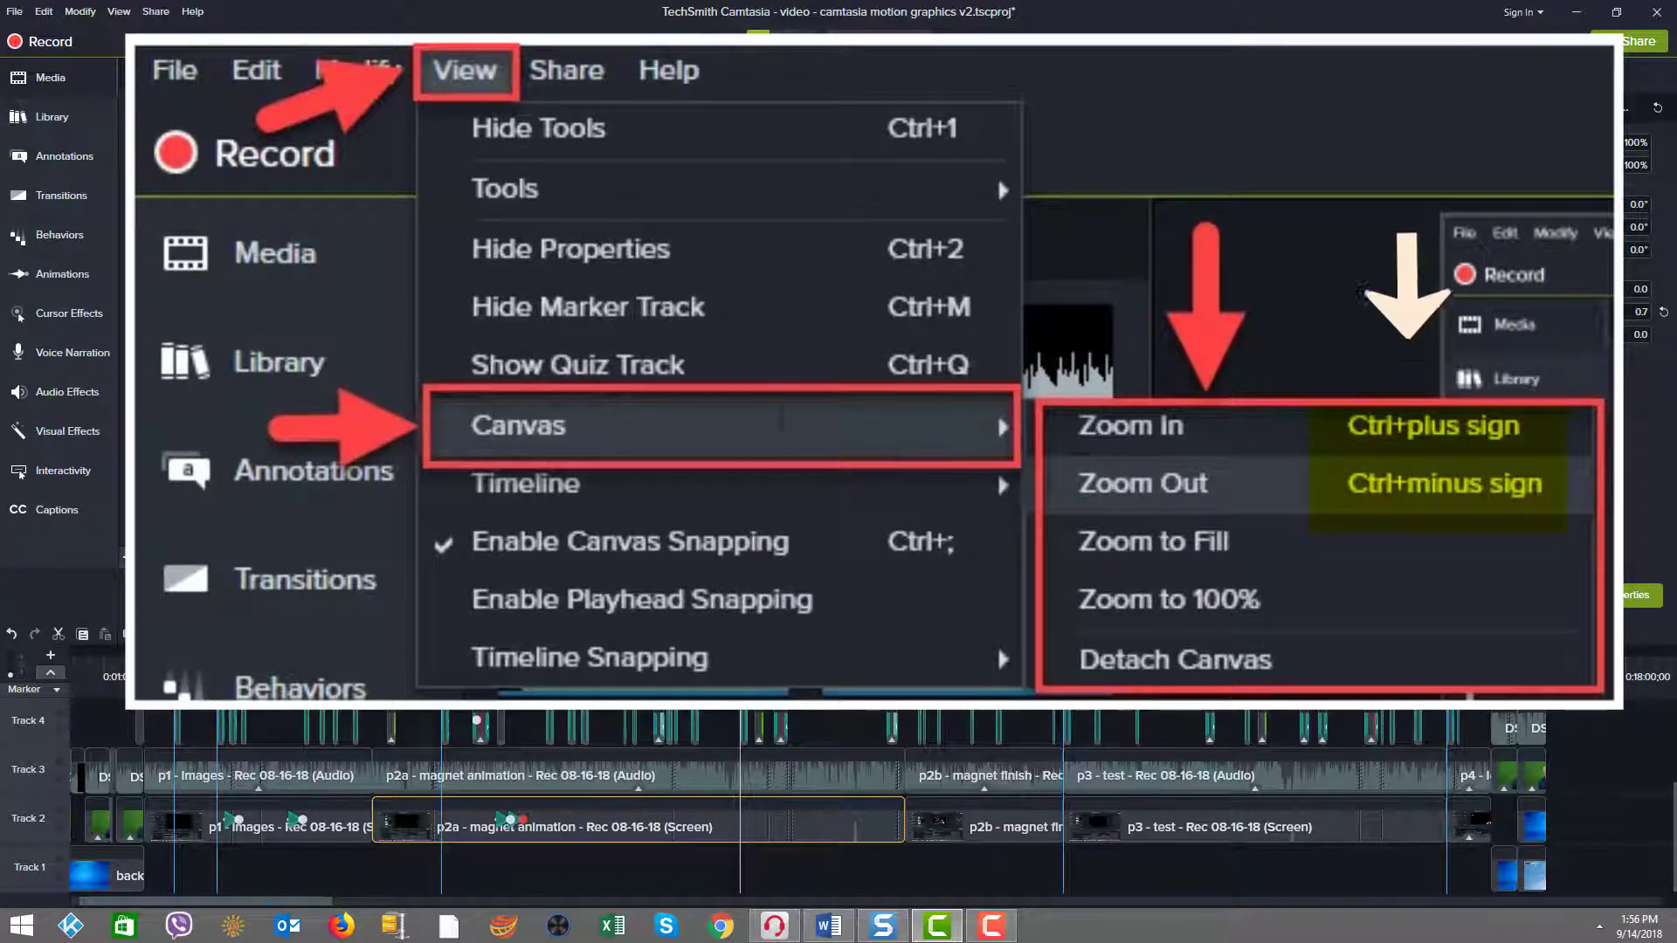
Zoom the canvas in with Ctrl+plus, then back out with Ctrl+minus.
key("ctrl+plus")
key("ctrl+plus")
key("ctrl+plus")
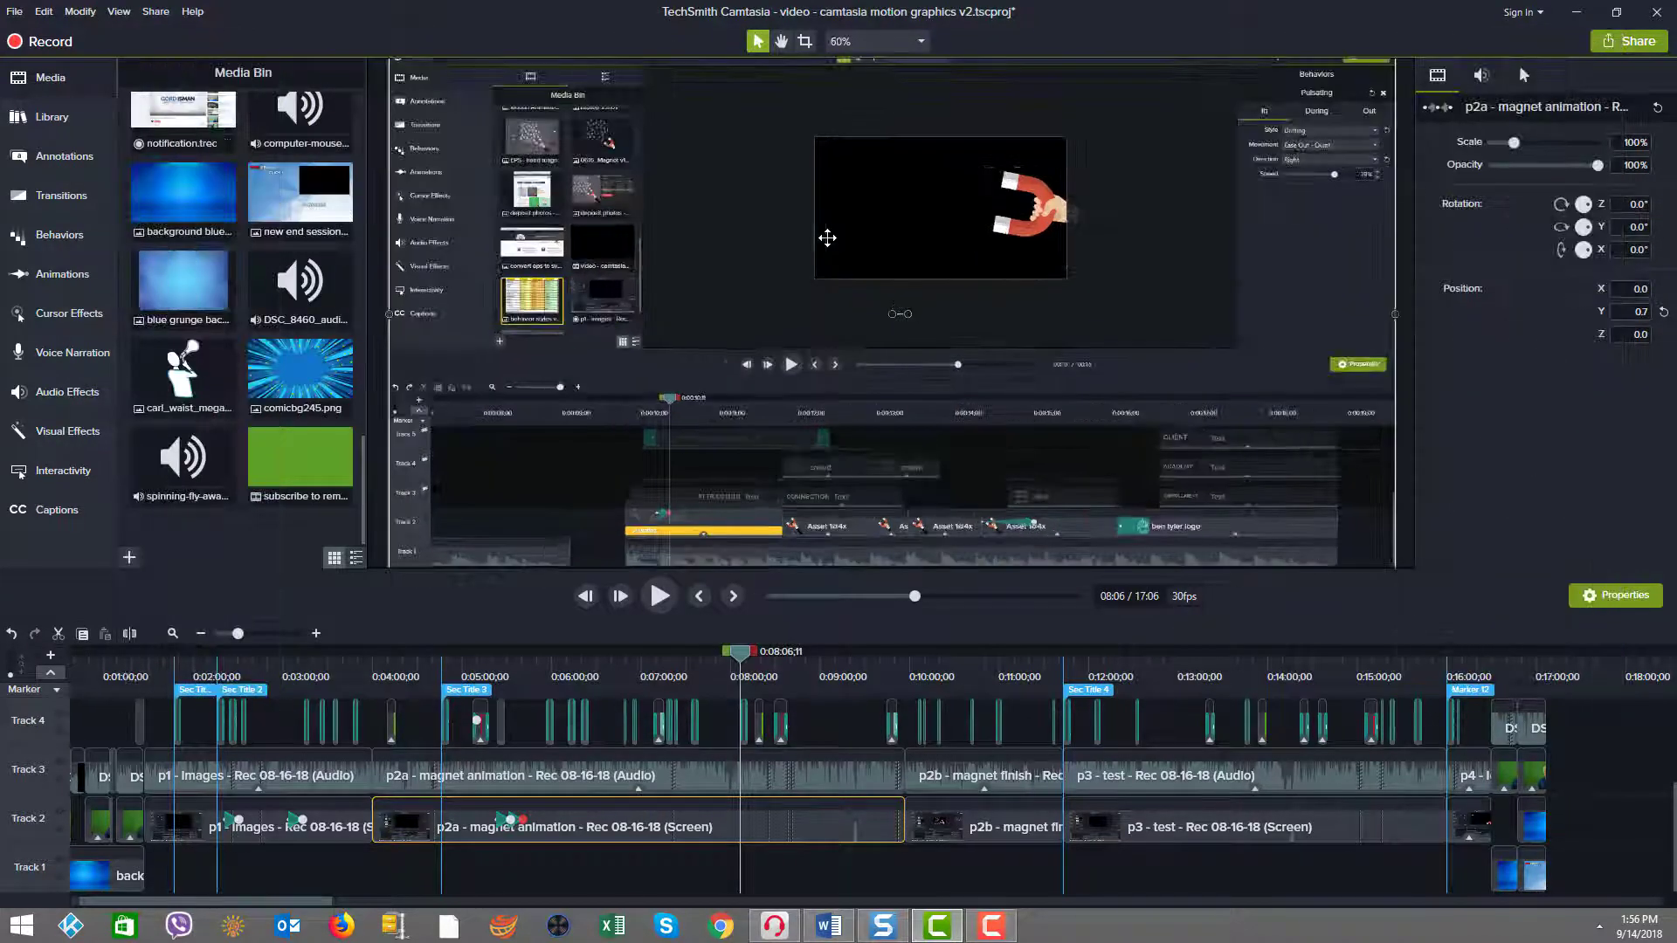
key("ctrl+minus")
key("ctrl+minus")
key("ctrl+minus")
Fit the canvas into view, then shrink the screen clip from its corner and scale it back to fill the frame.
left_click(873, 39)
left_click(877, 66)
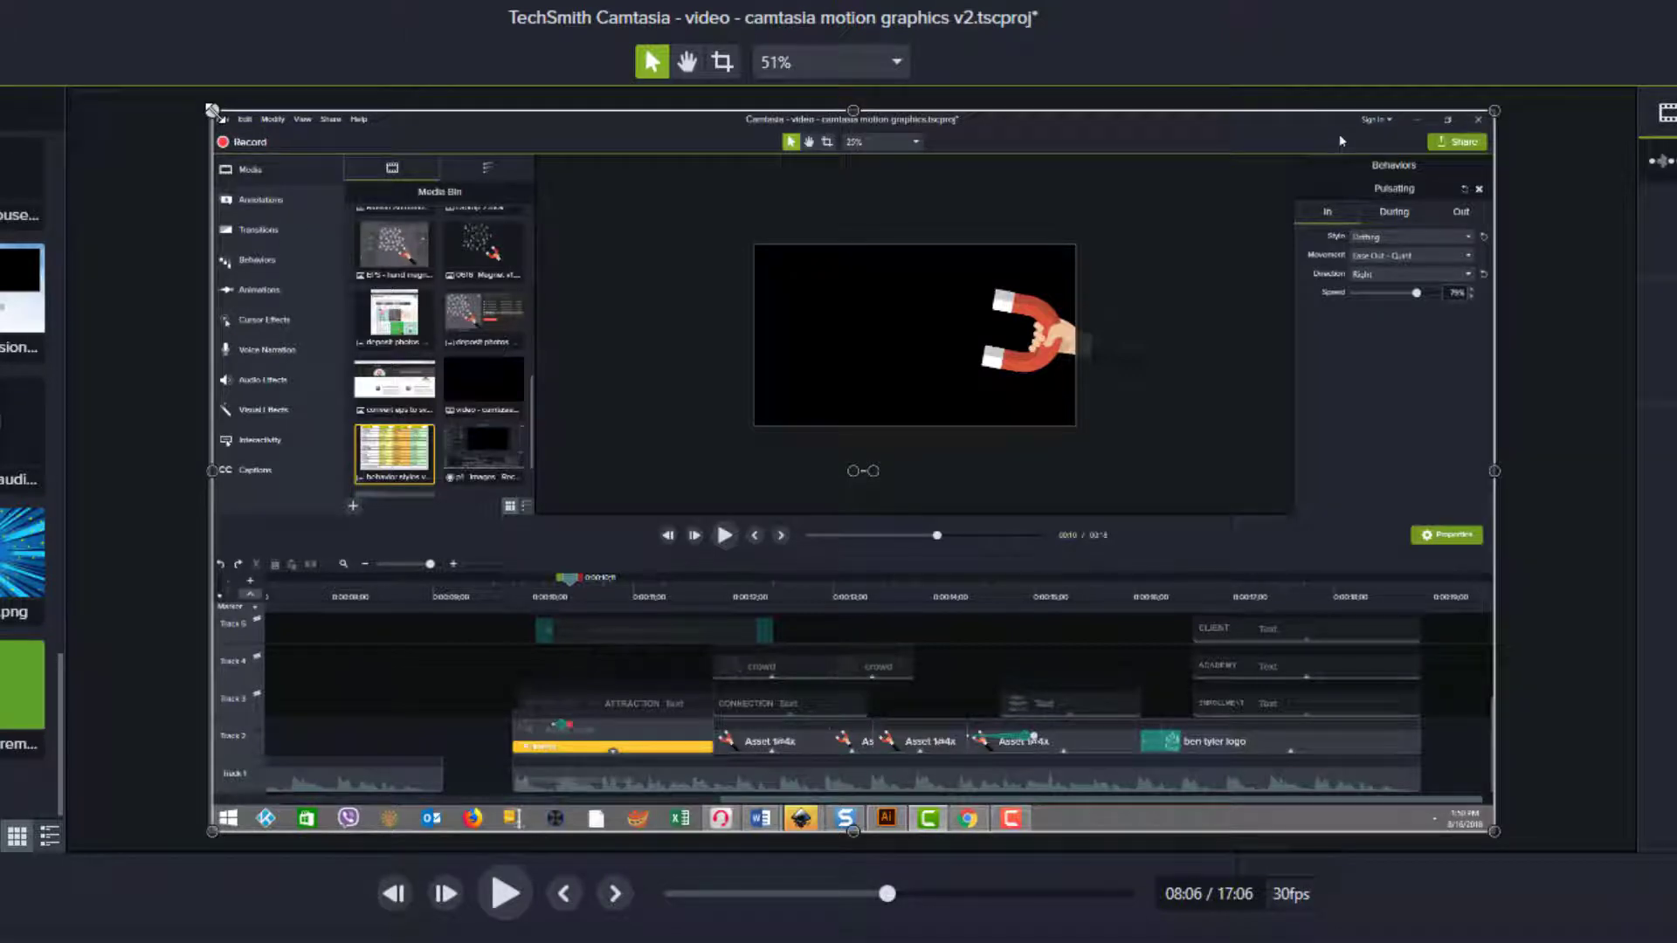
left_click_drag(212, 110, 357, 192)
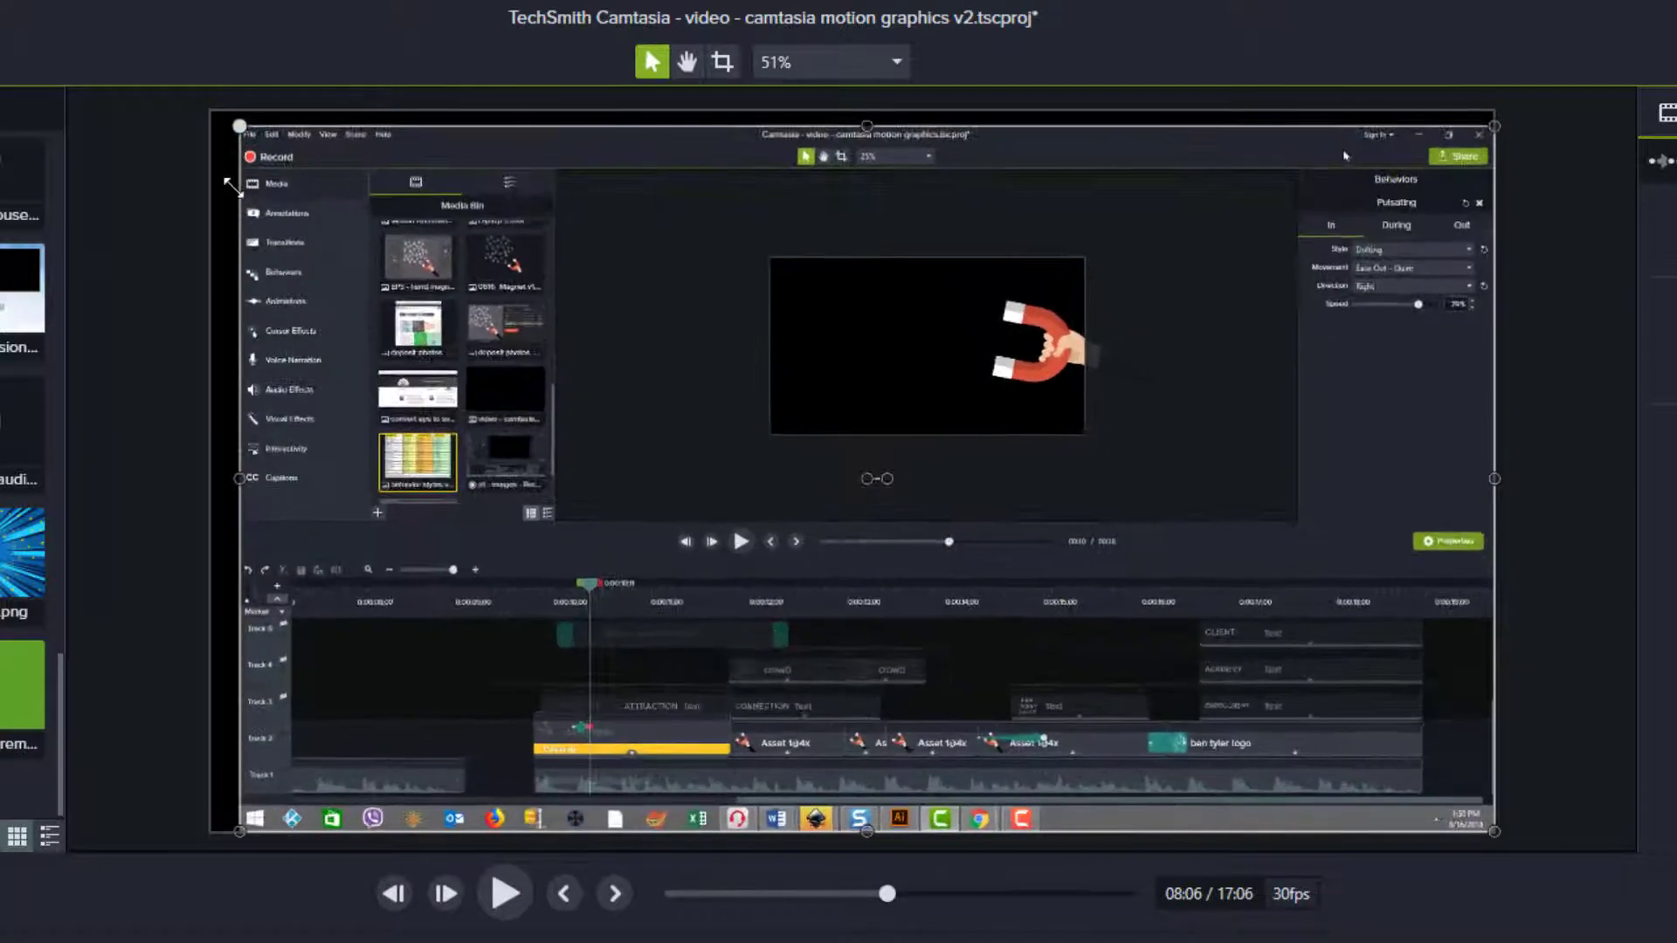
left_click_drag(229, 186, 203, 171)
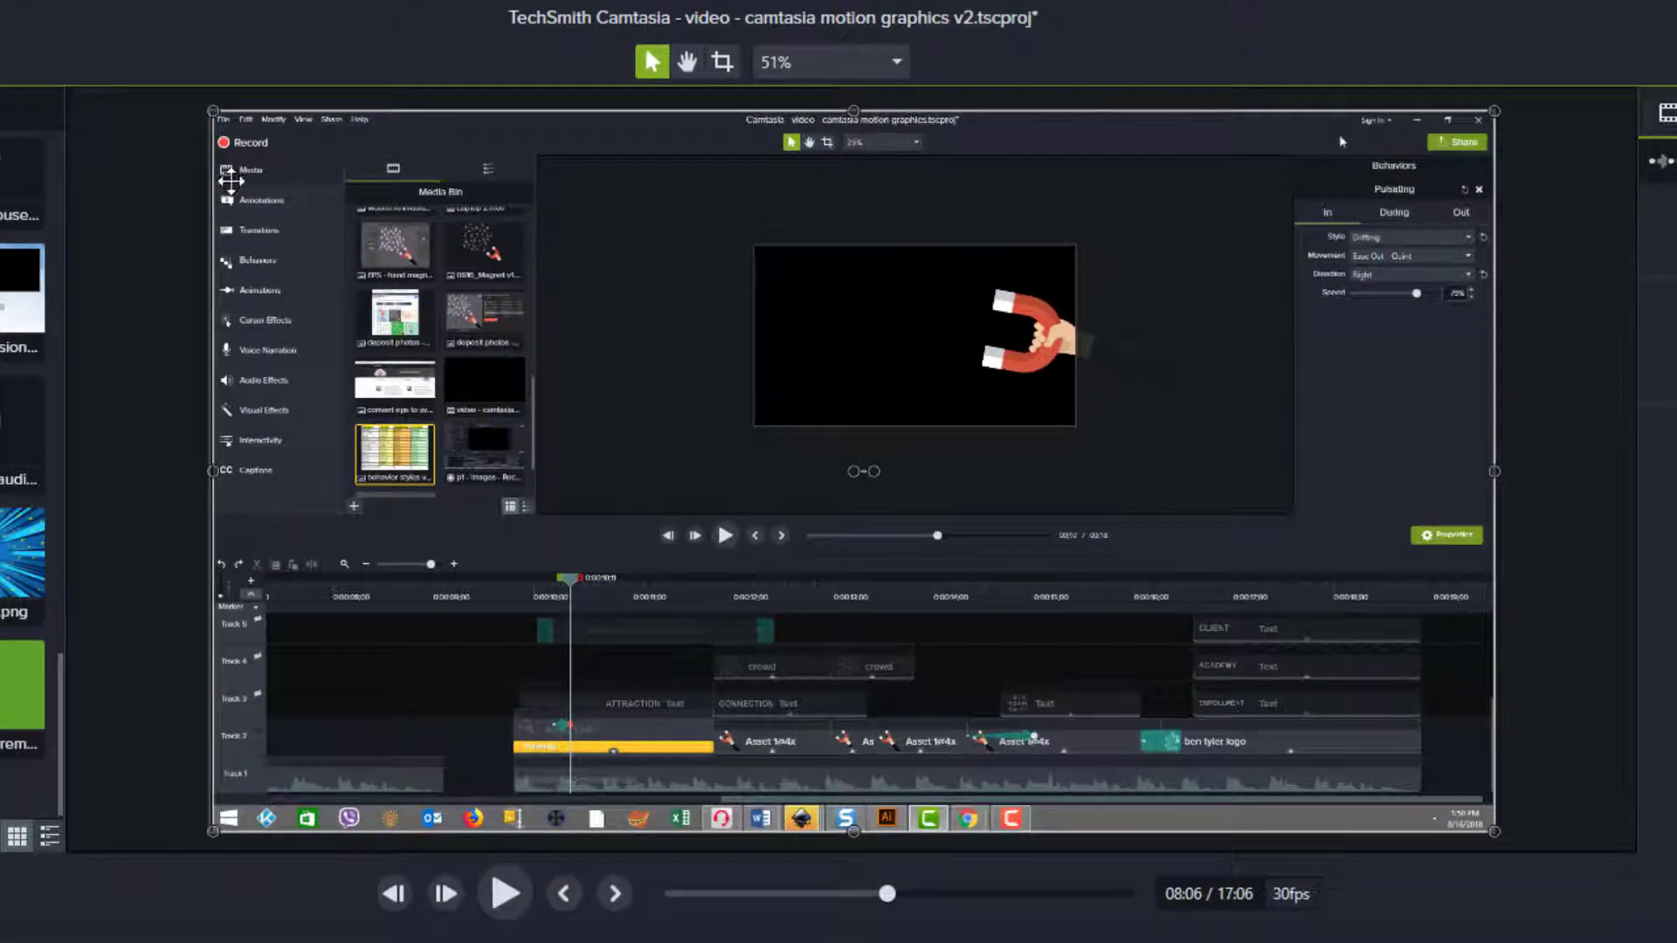
In crop mode, trim the screen clip's left edge, then add the megaphone man image and crop its bottom.
left_click(723, 63)
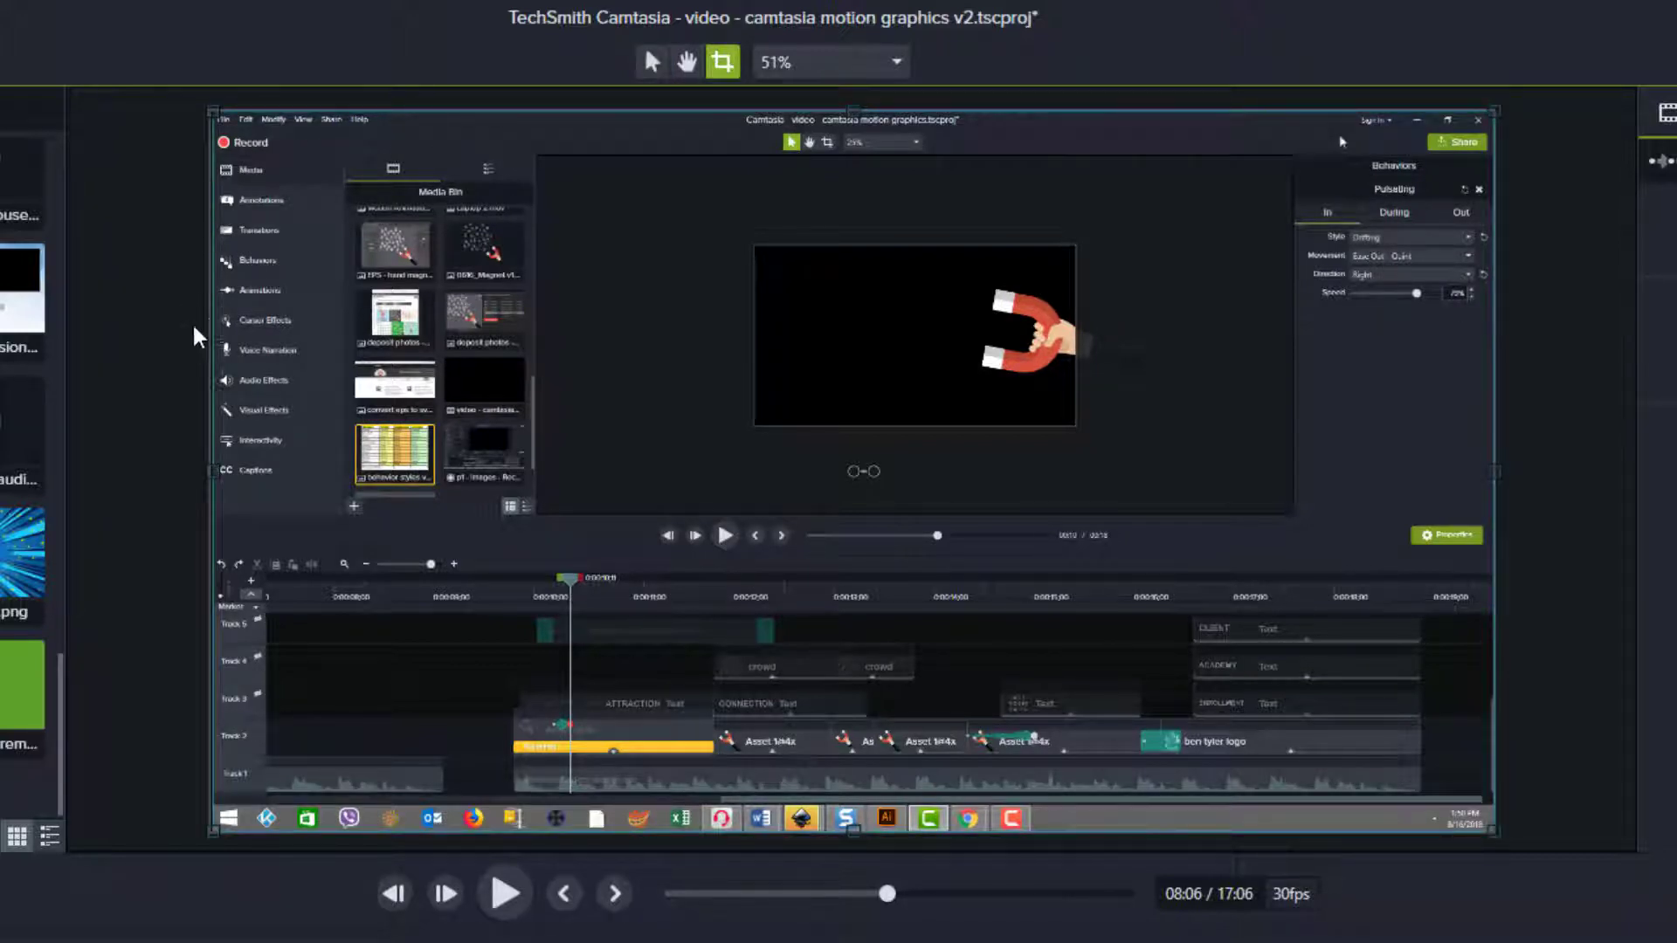
left_click(651, 63)
left_click(723, 63)
mouse_move(210, 472)
left_mouse_down()
mouse_move(420, 472)
mouse_move(195, 472)
left_mouse_up()
left_click_drag(22, 424, 564, 464)
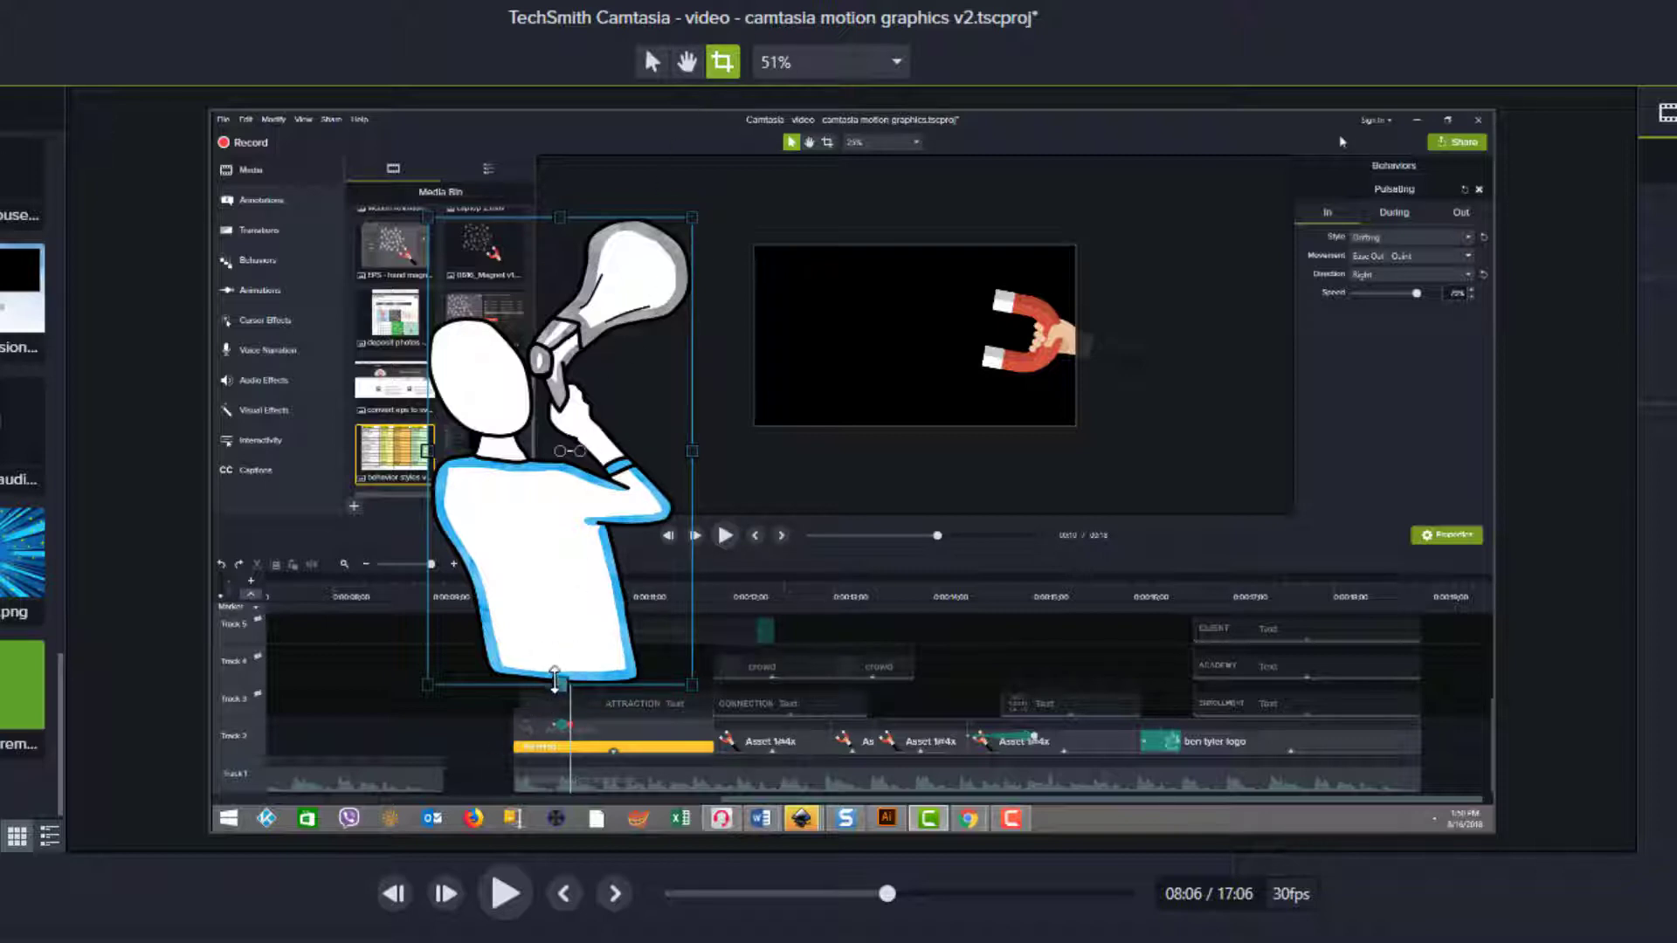
left_click_drag(555, 680, 544, 556)
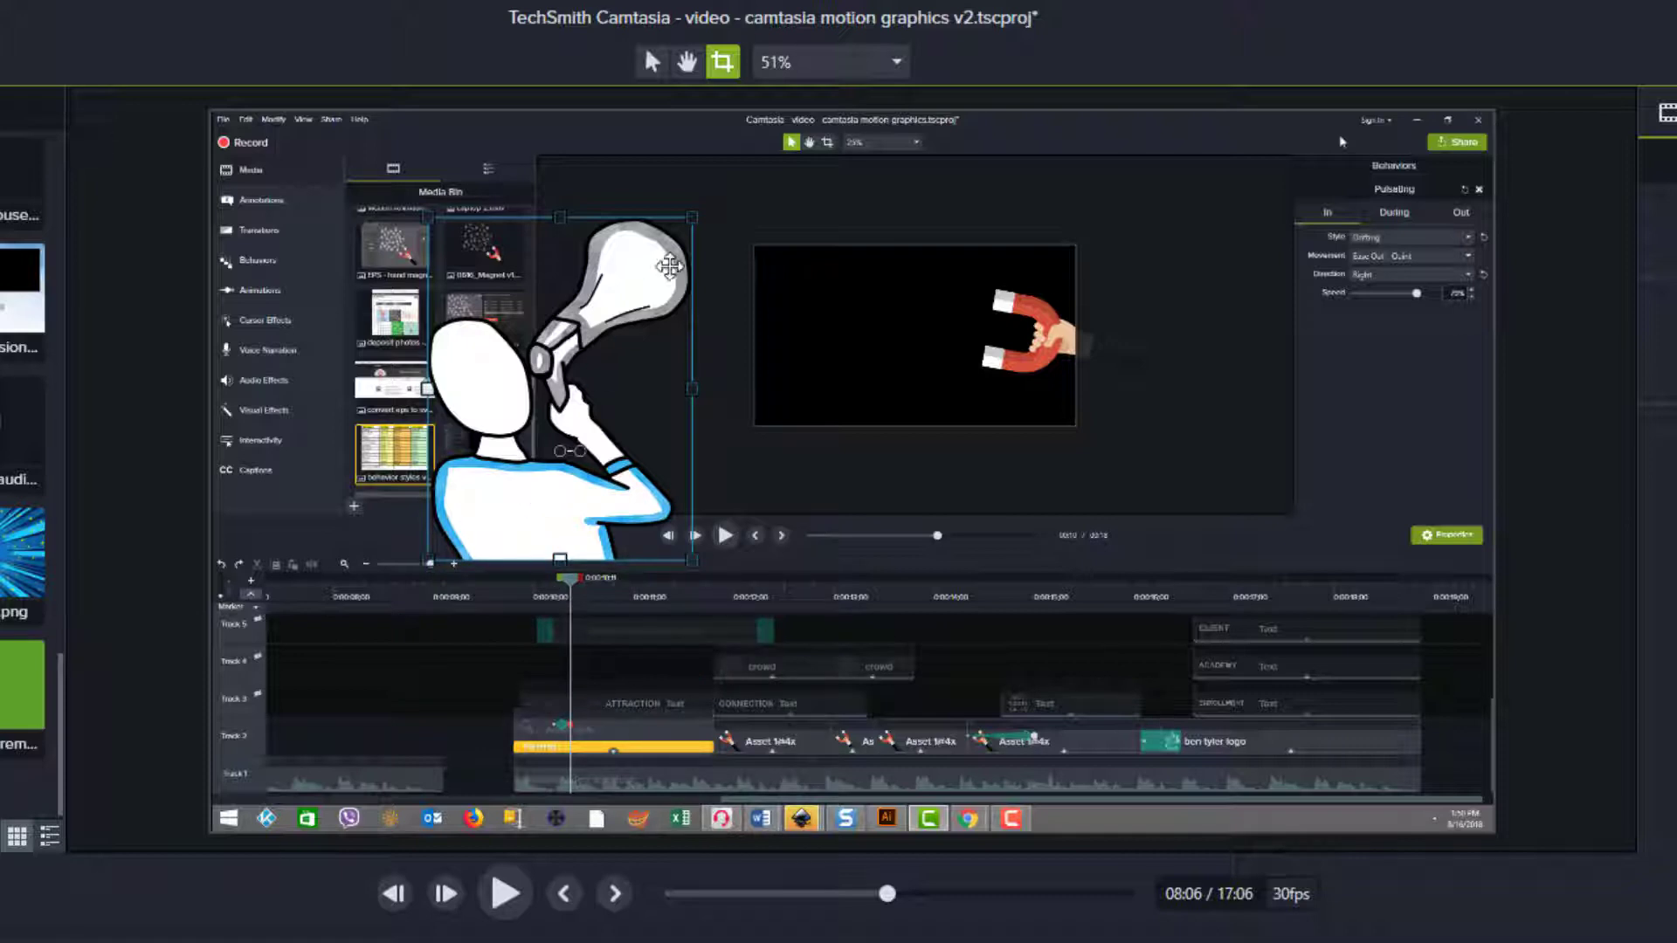
Shrink the megaphone figure, move it down and right, and uncrop its bottom to reveal its lower body.
left_click(655, 63)
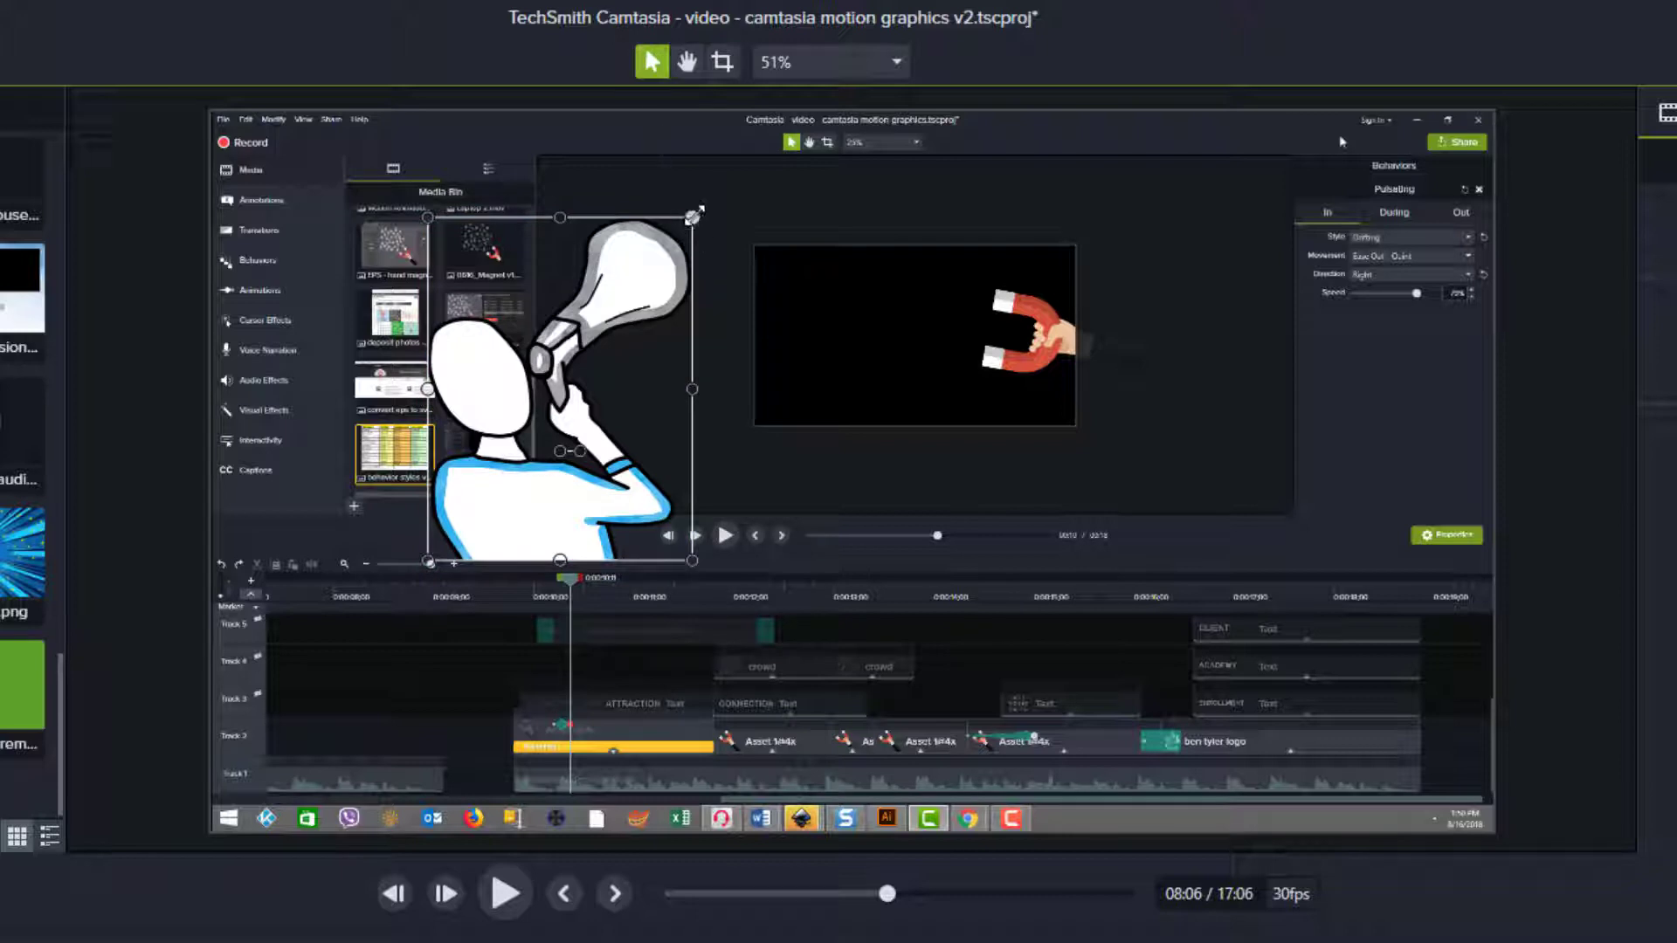
left_click_drag(701, 212, 661, 264)
left_click_drag(594, 345, 516, 381)
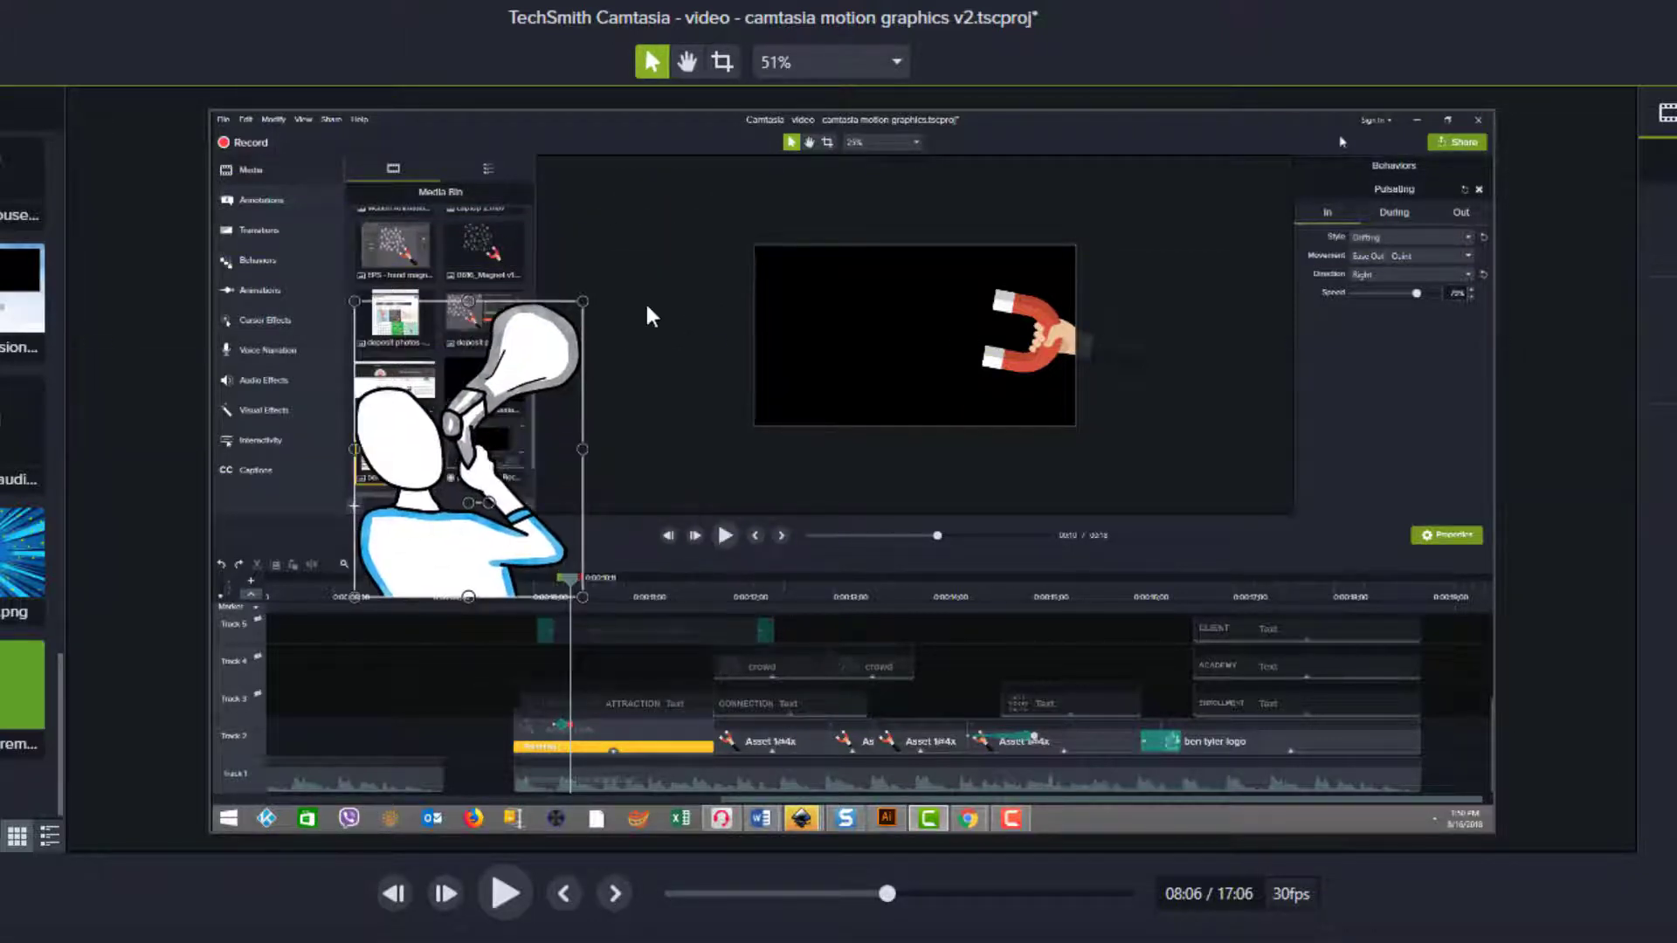
left_click(723, 63)
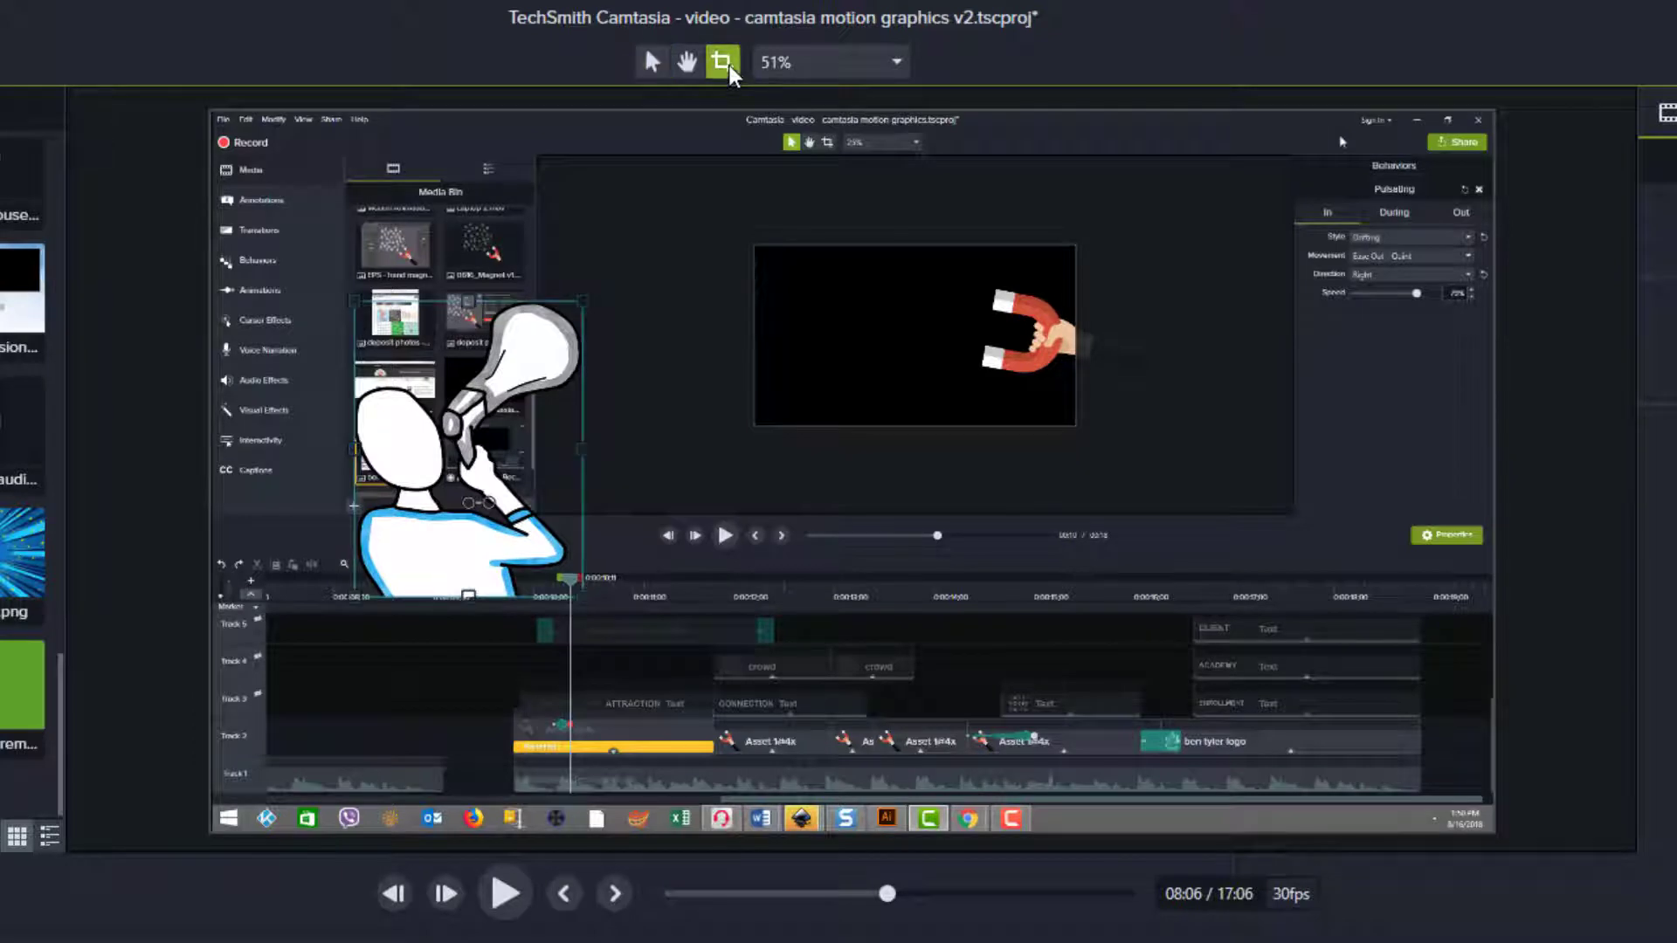
left_click(661, 70)
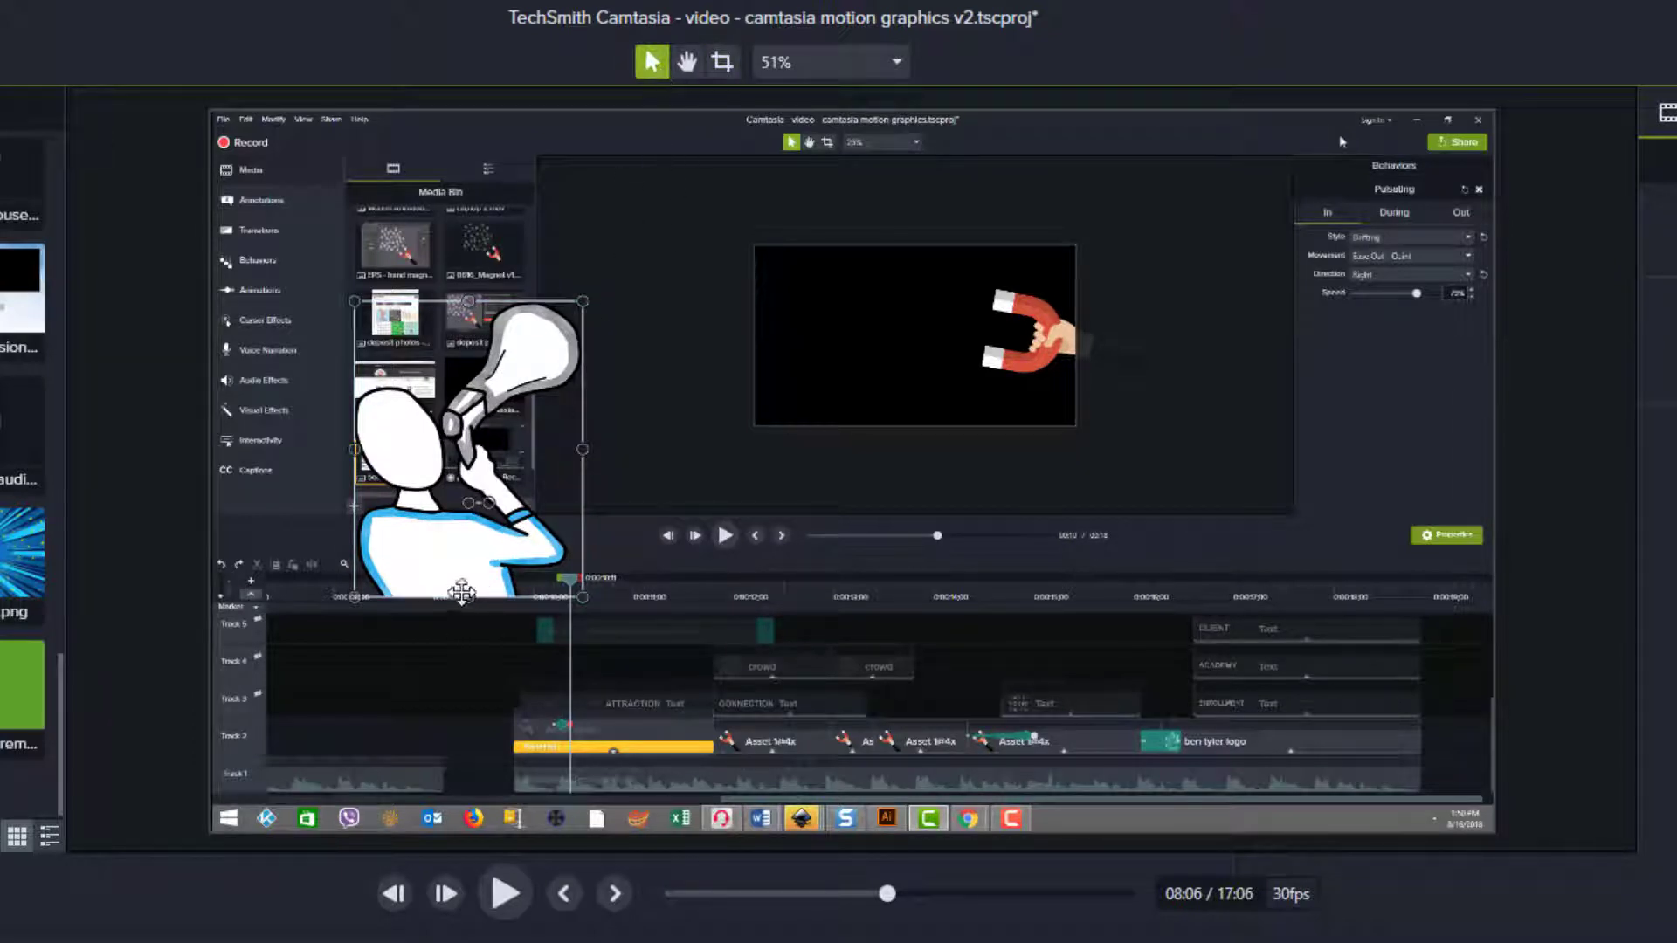
left_click(723, 62)
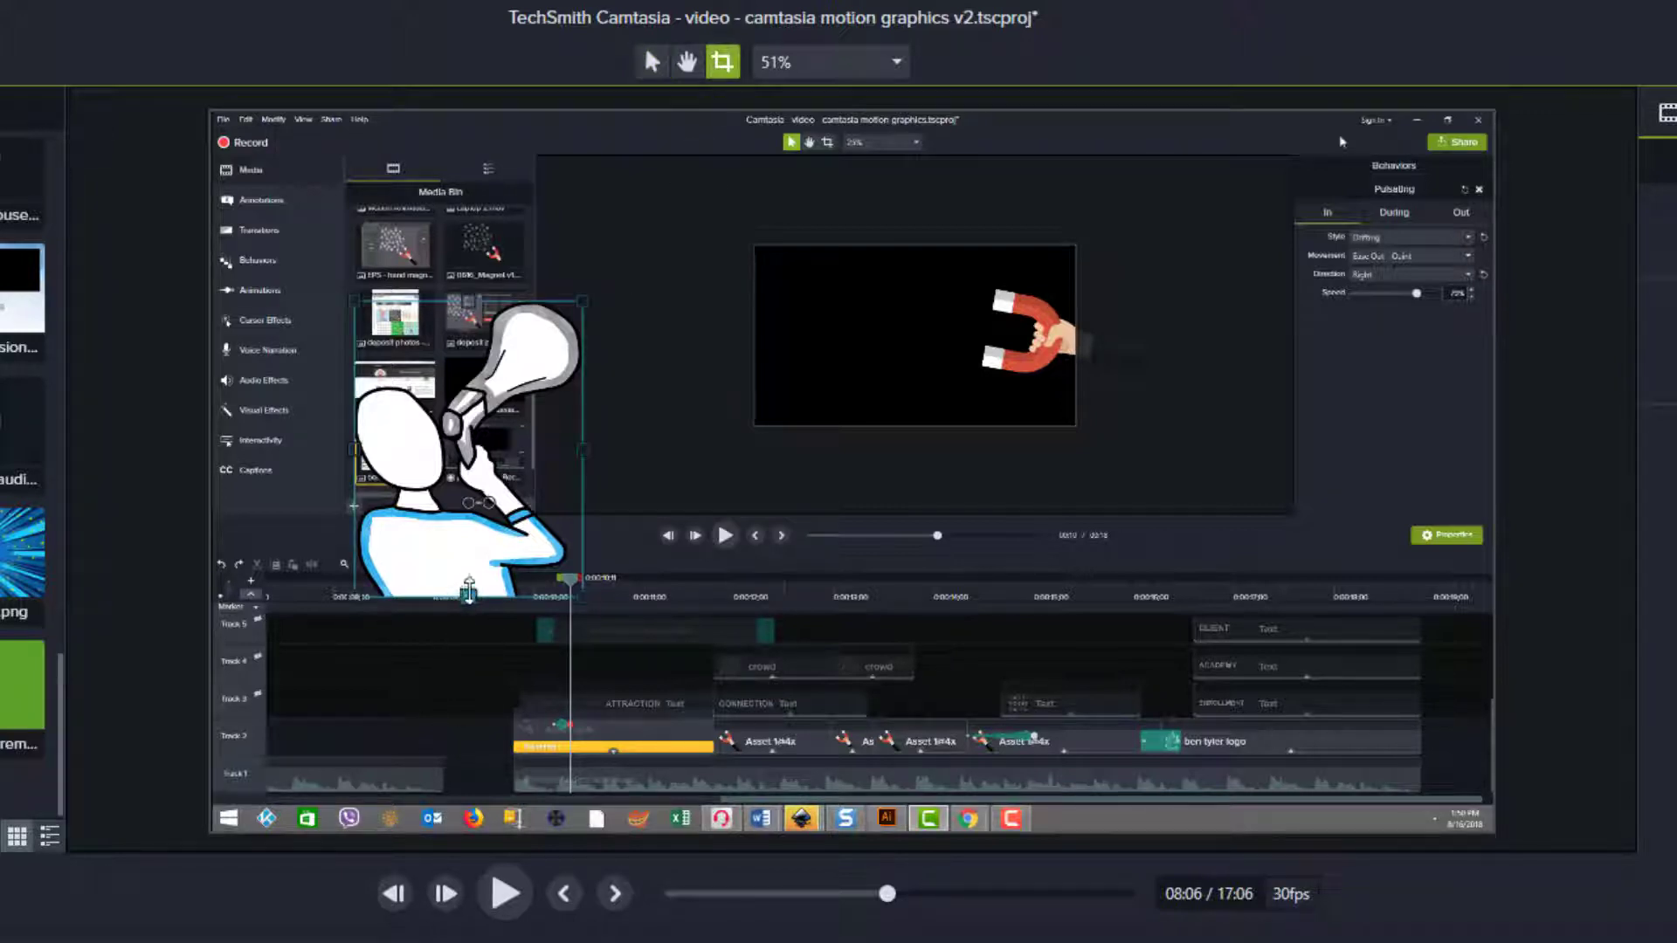
left_click_drag(469, 592, 453, 750)
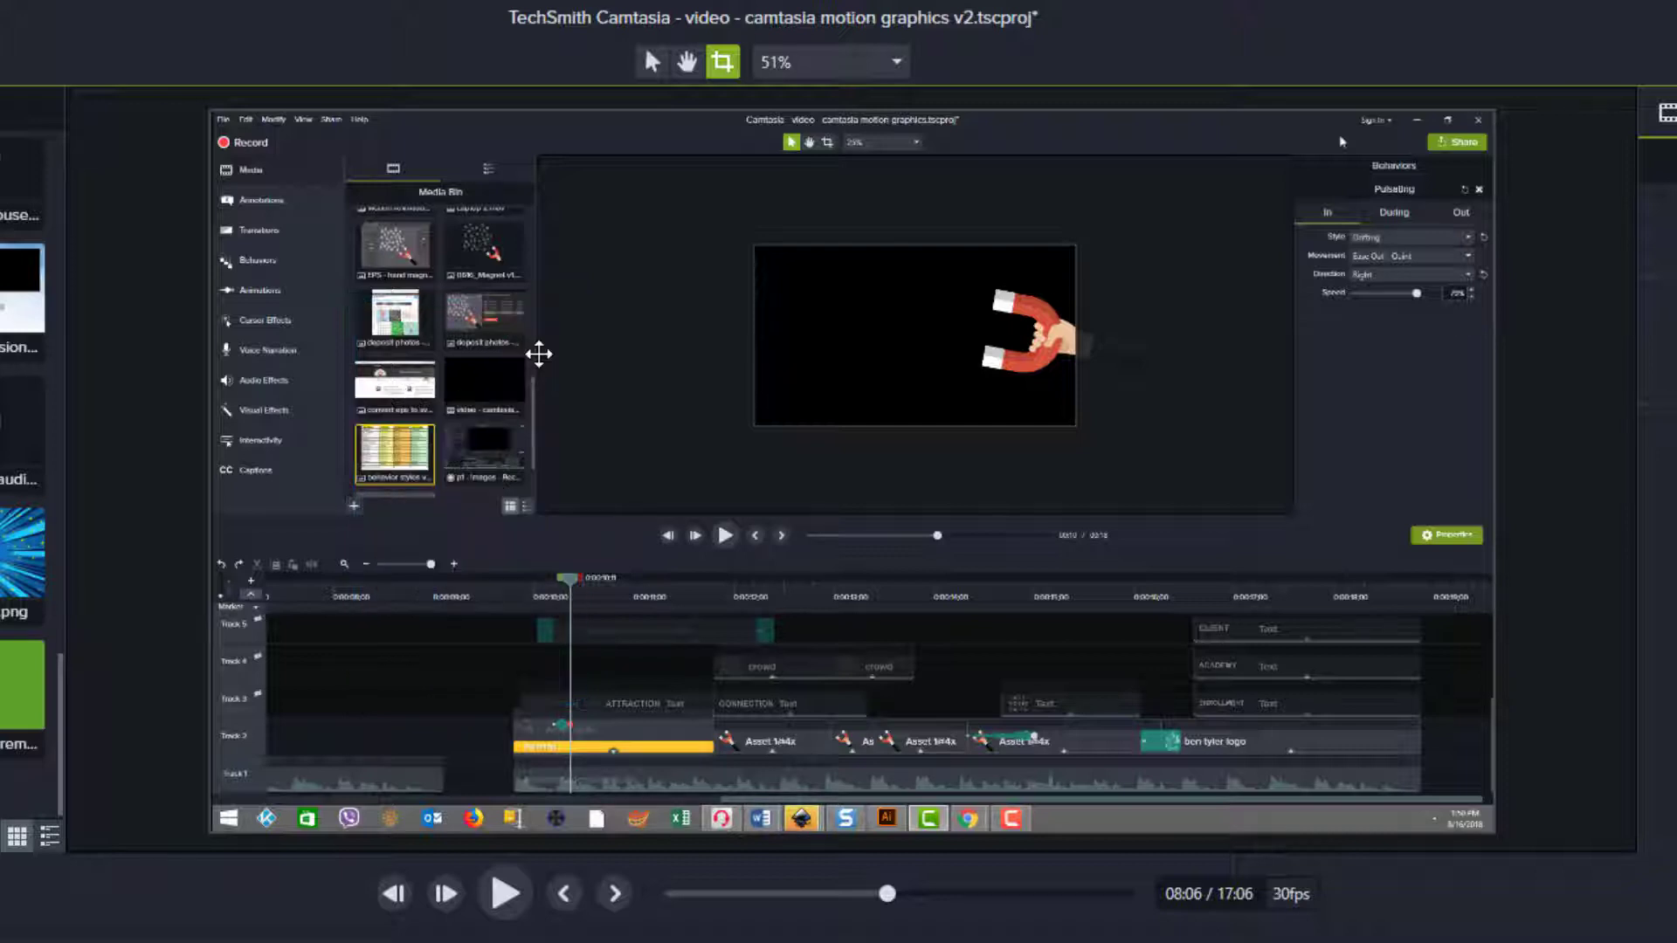
Delete the megaphone figure, then toggle between Crop (C) and Select (V) modes.
key("Delete")
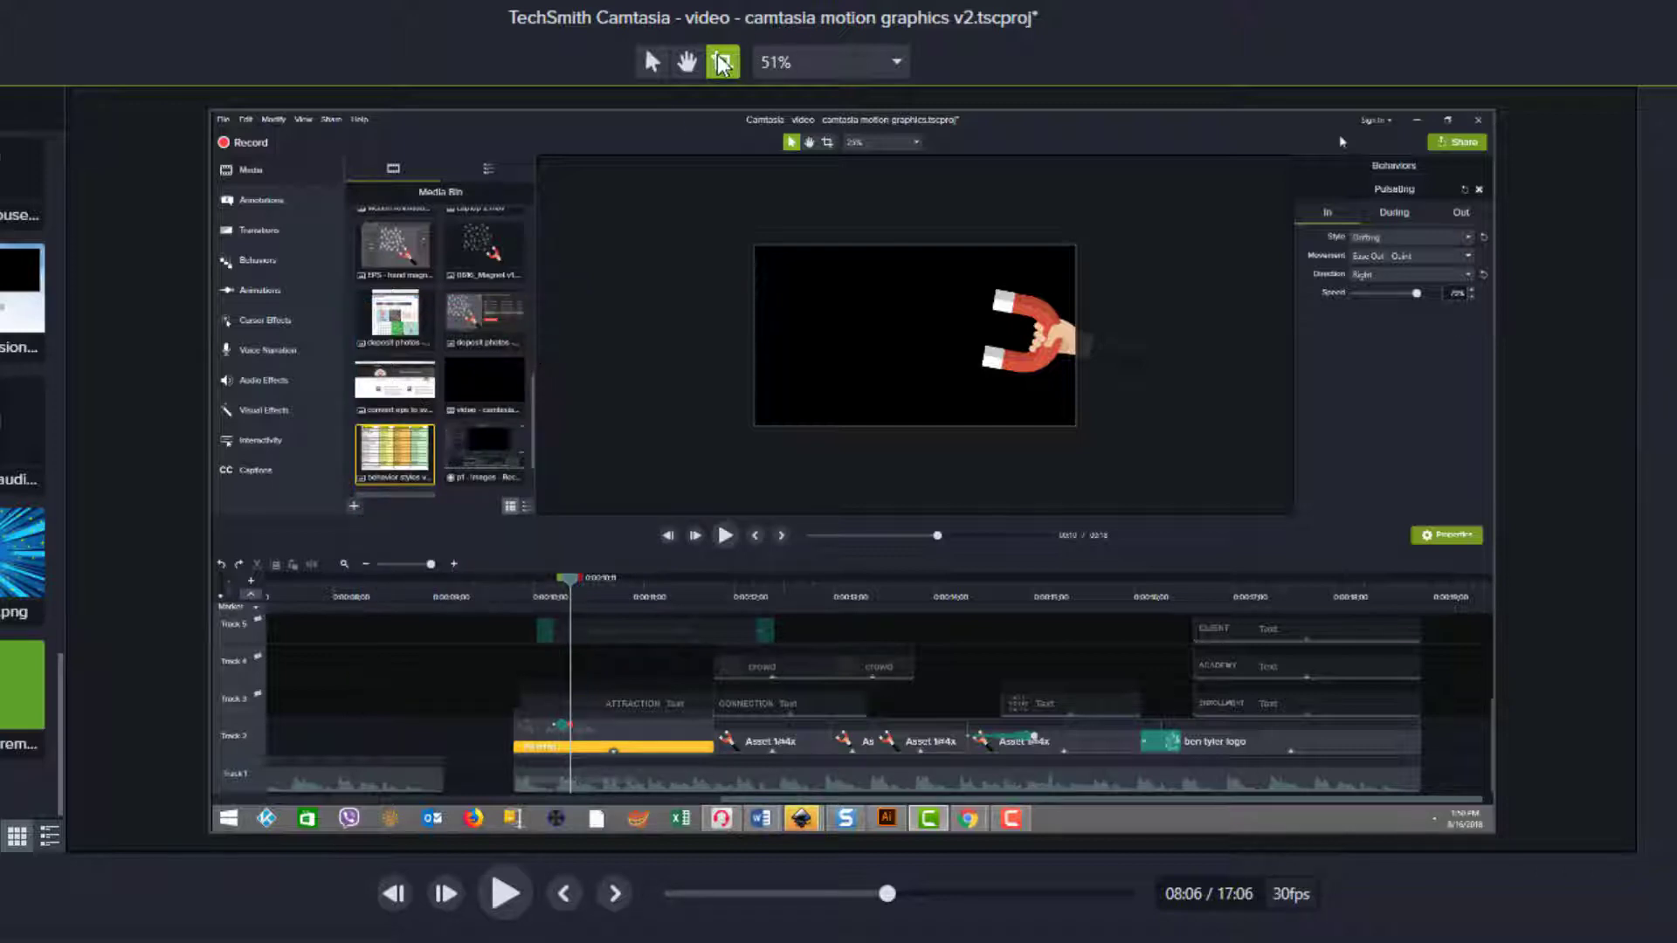
left_click(651, 61)
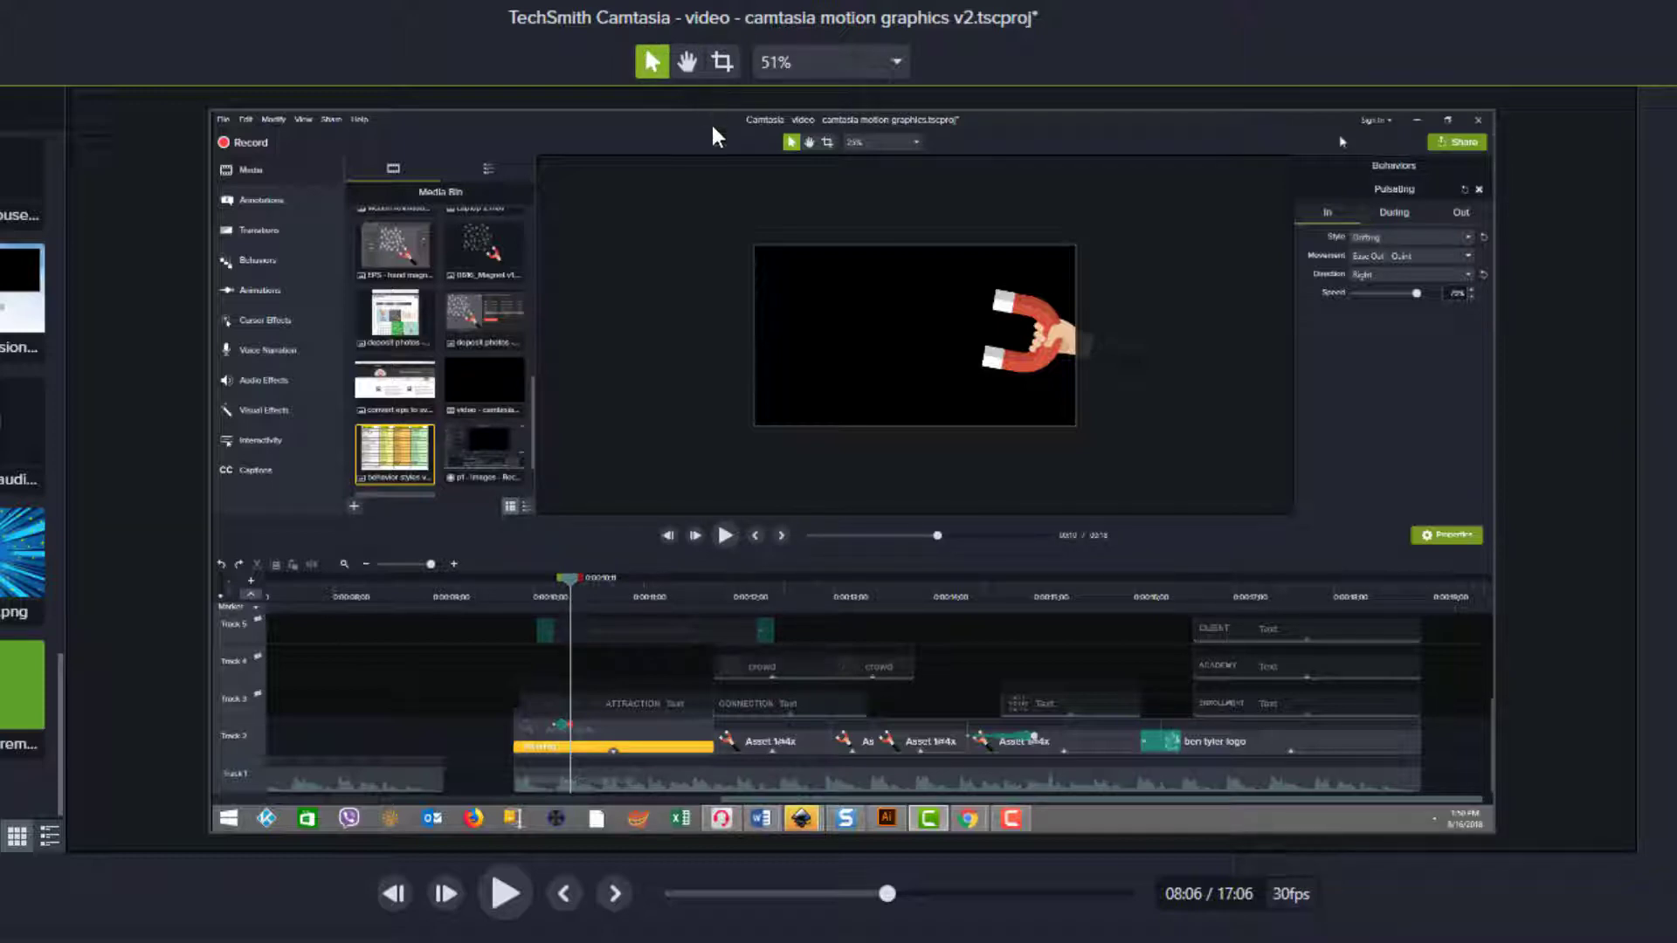
key("c")
key("v")
key("c")
key("v")
key("c")
key("v")
key("c")
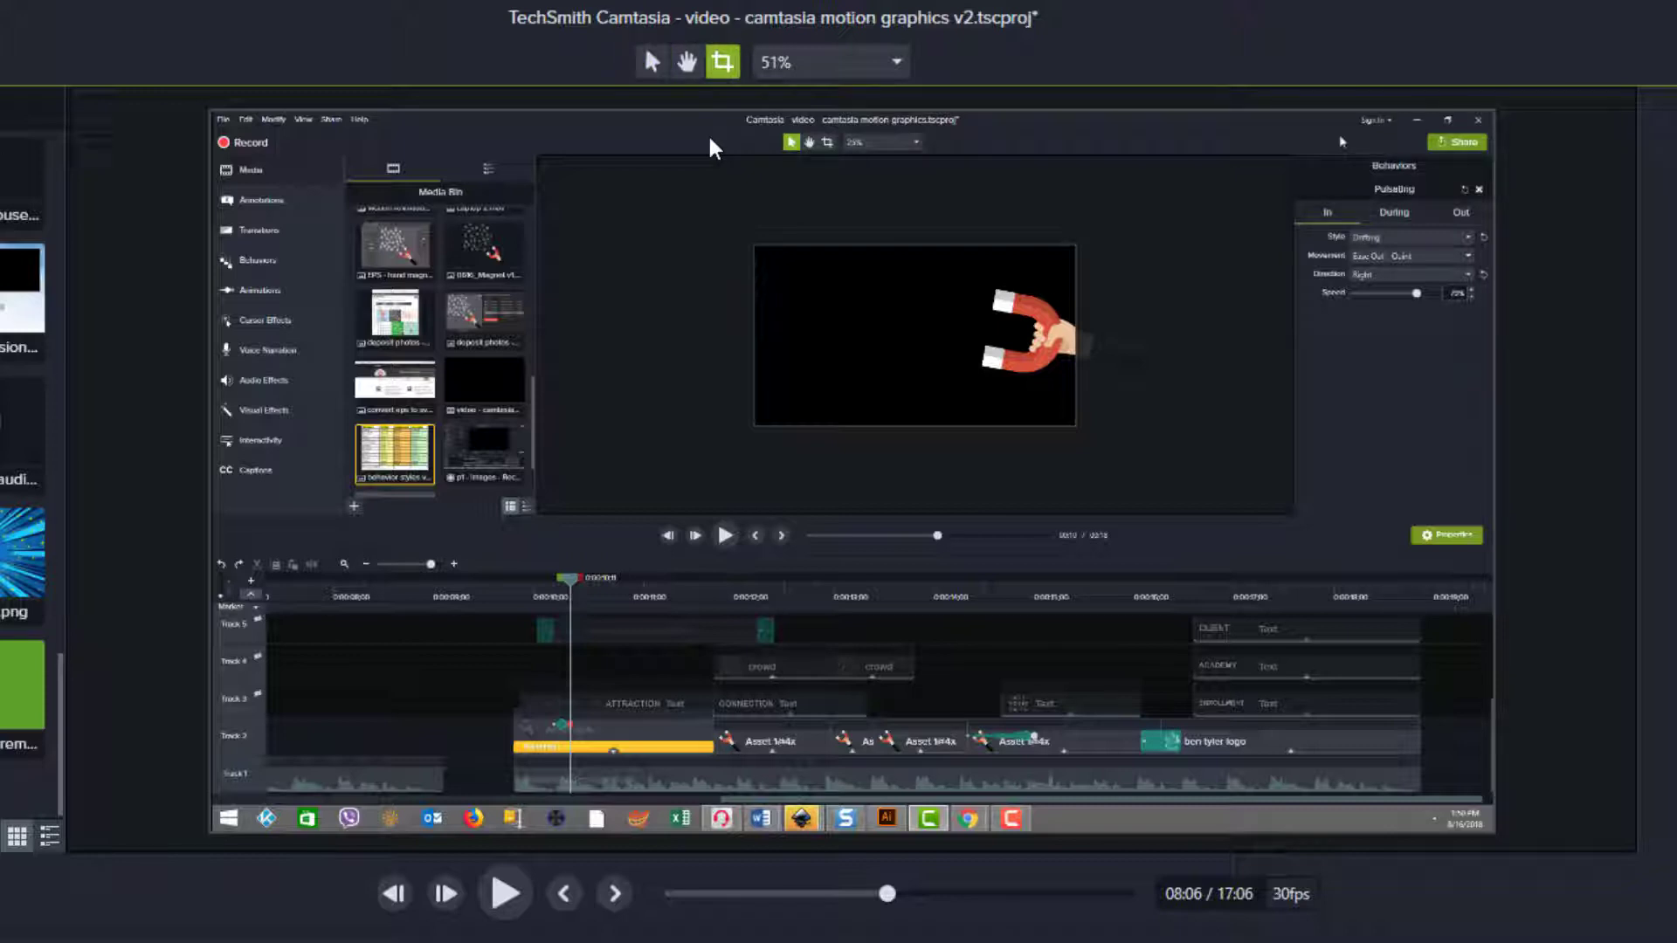
Enlarge the megaphone figure from its top-left handle, crop off its lower body, and shift it right.
key("v")
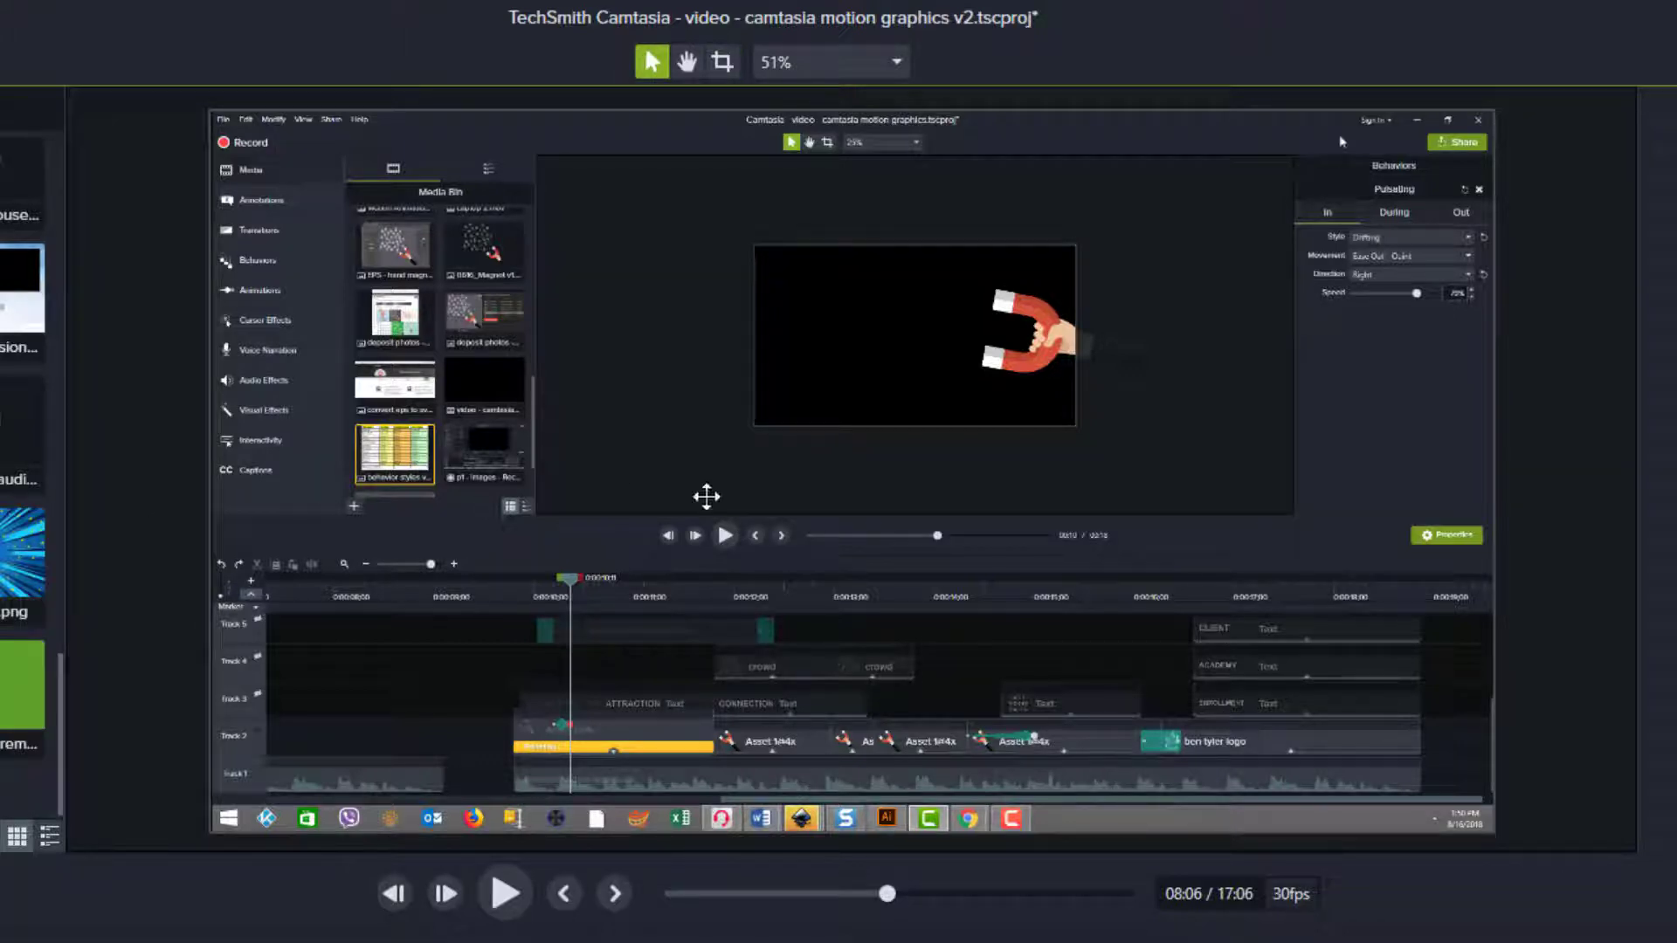
left_click(706, 496)
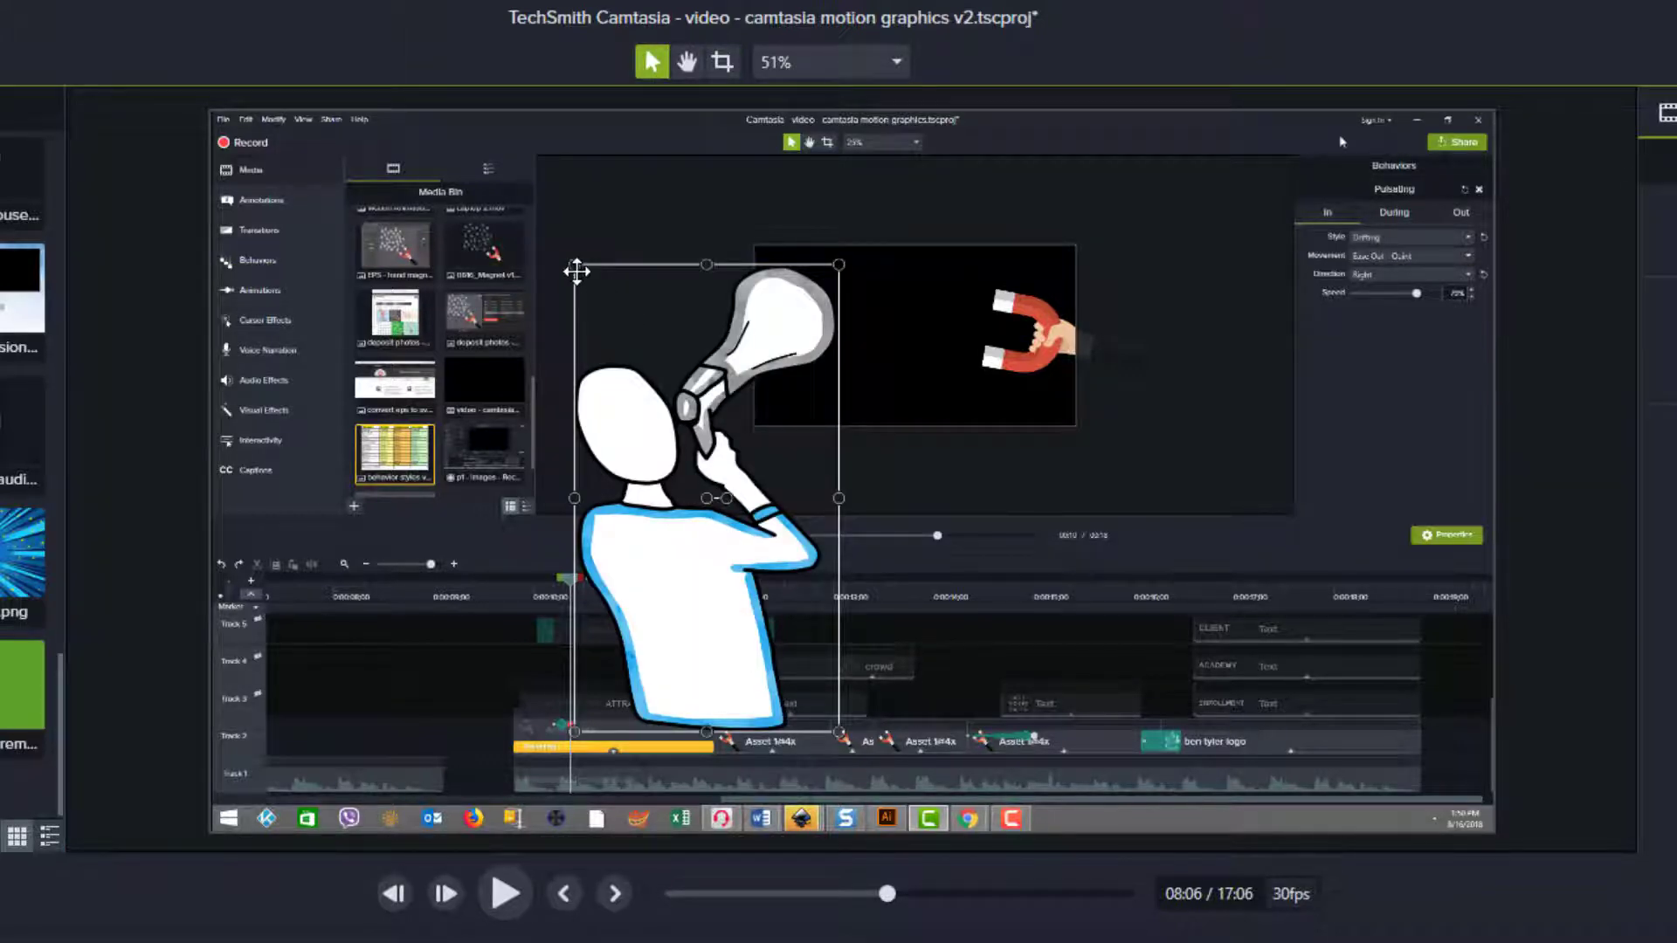
left_click_drag(574, 264, 540, 204)
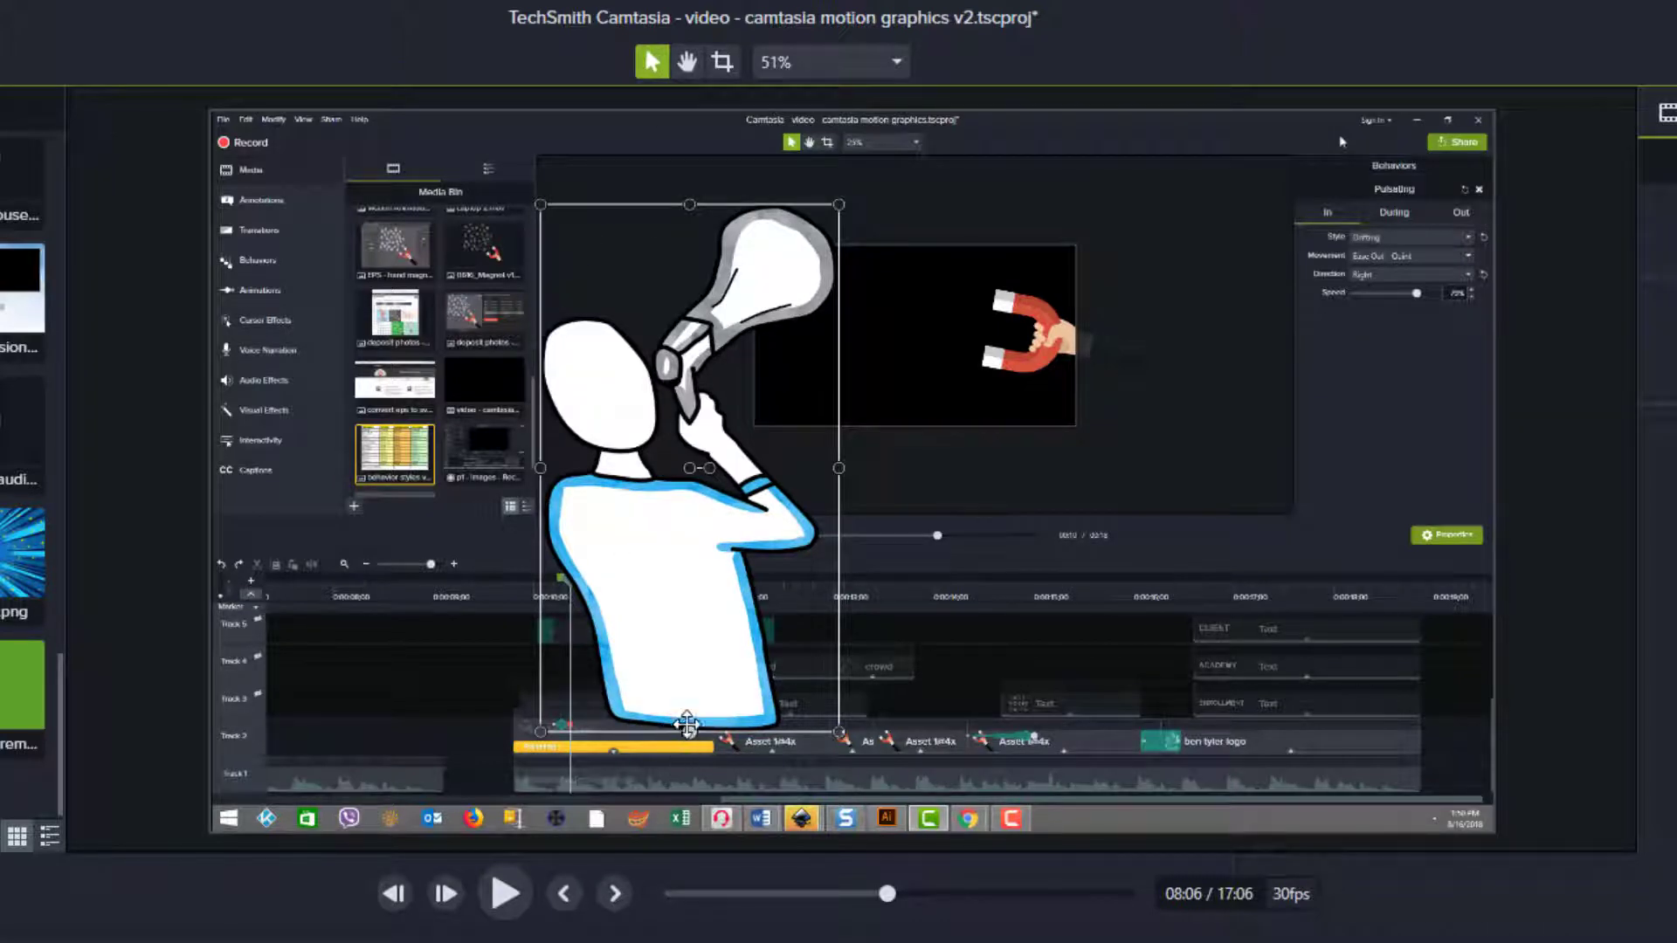
key("alt")
left_click_drag(686, 732, 696, 597)
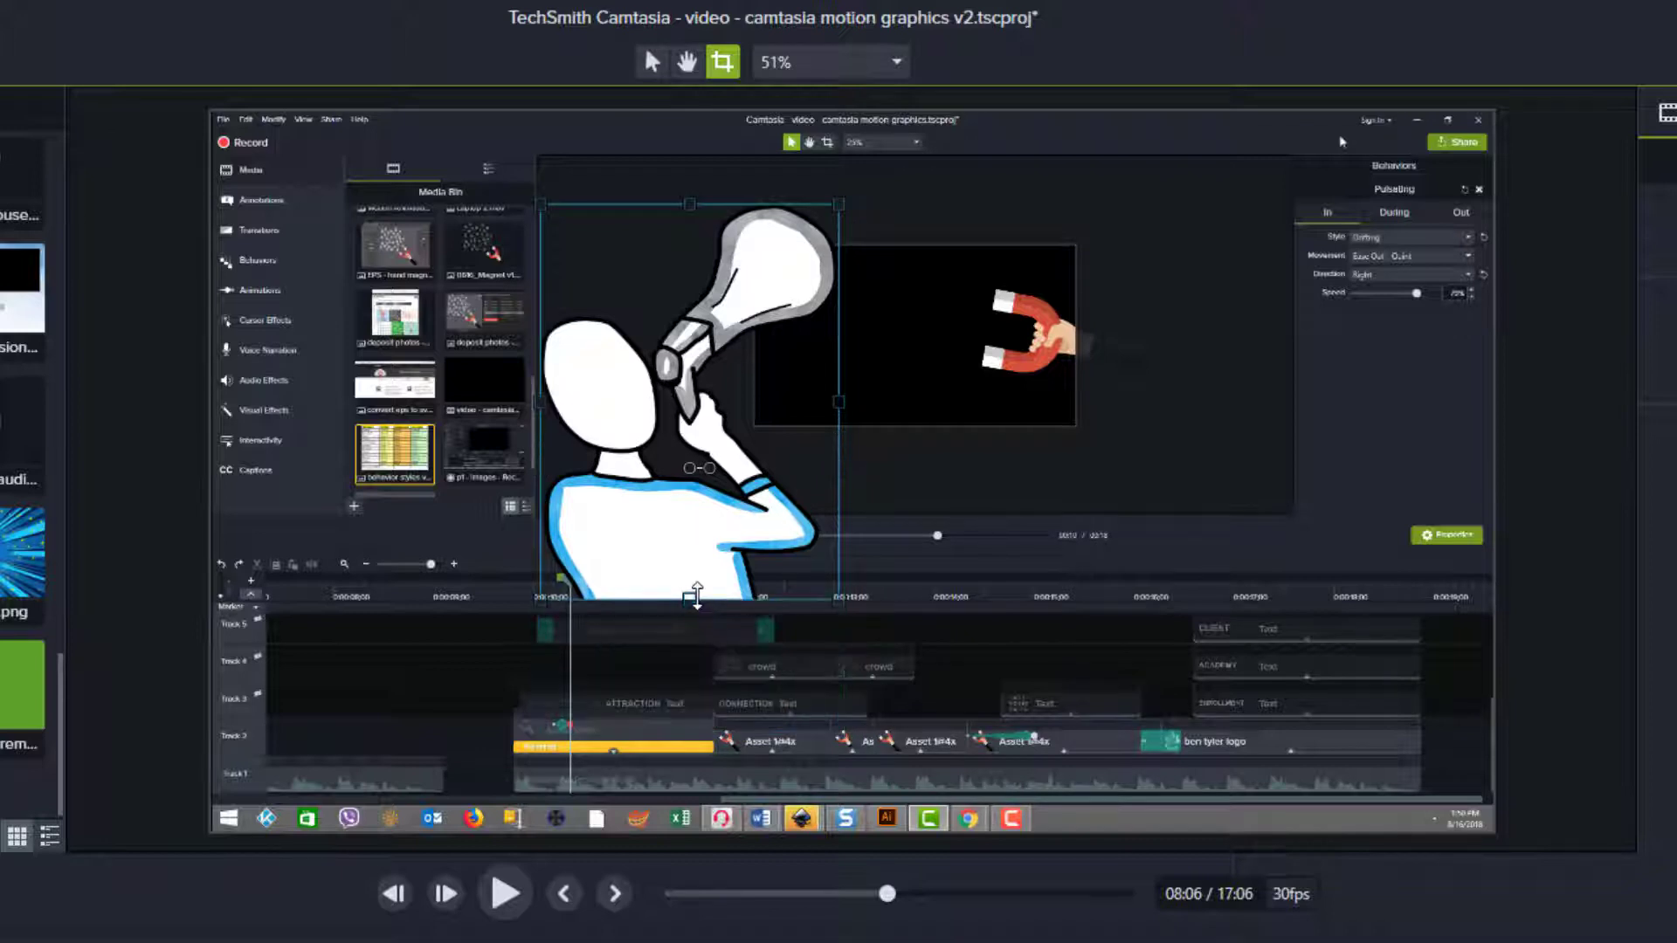
mouse_move(763, 397)
left_mouse_down()
mouse_move(782, 401)
mouse_move(769, 369)
left_mouse_up()
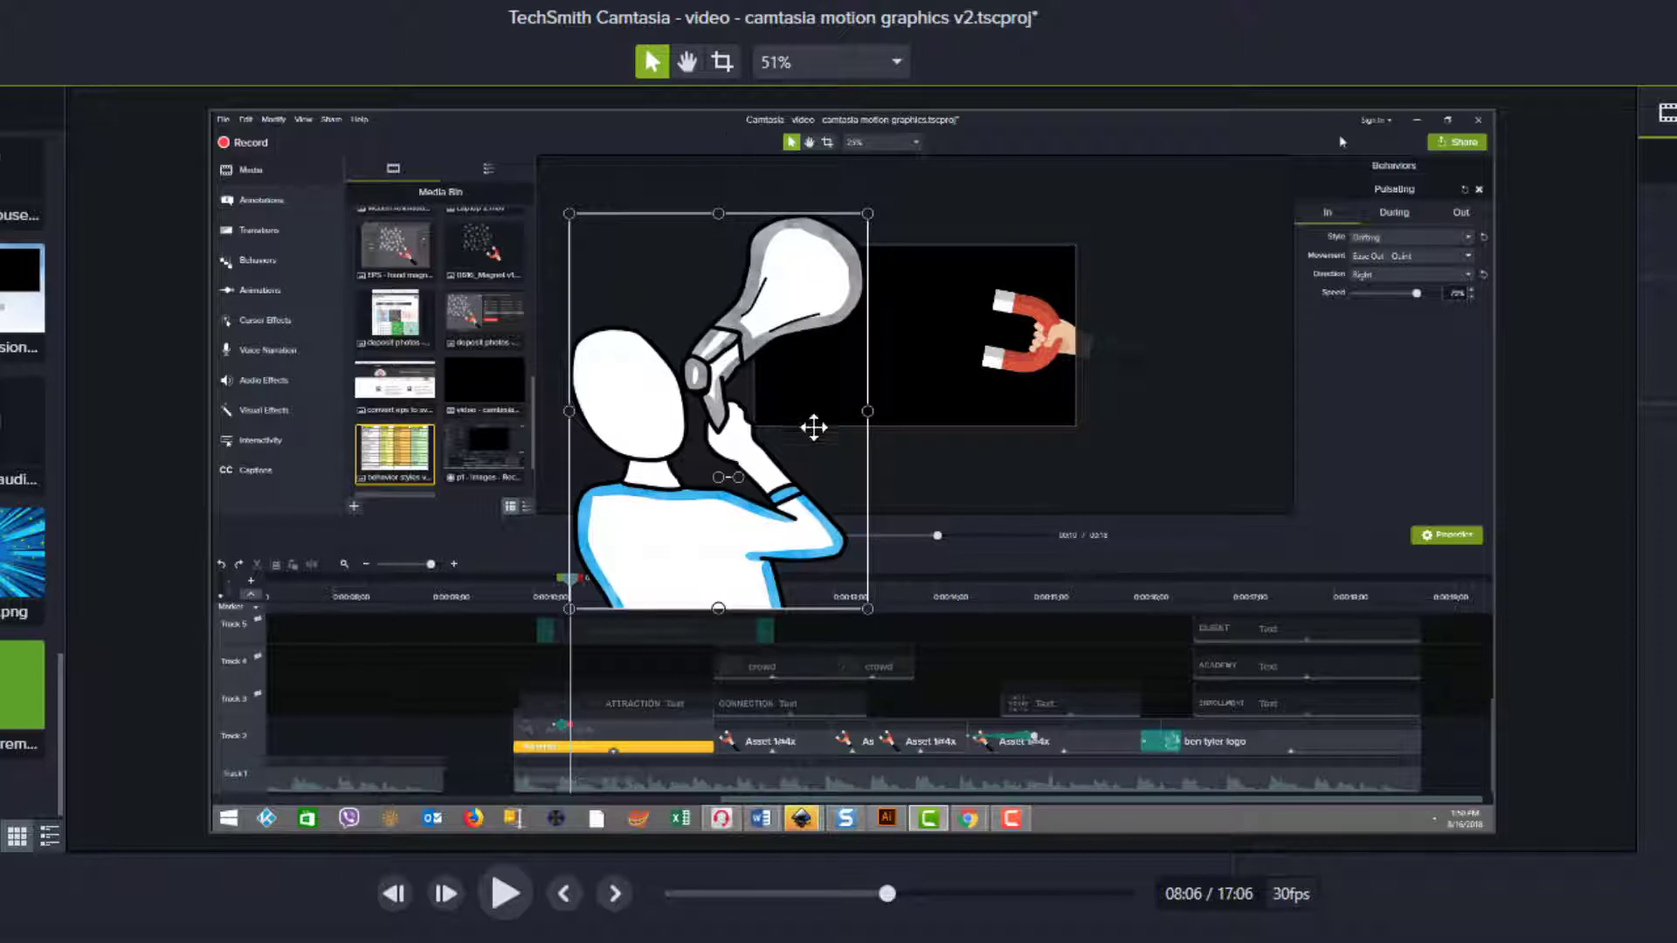
key("alt")
Delete the megaphone figure and pan the footage with the Hand tool.
key("Delete")
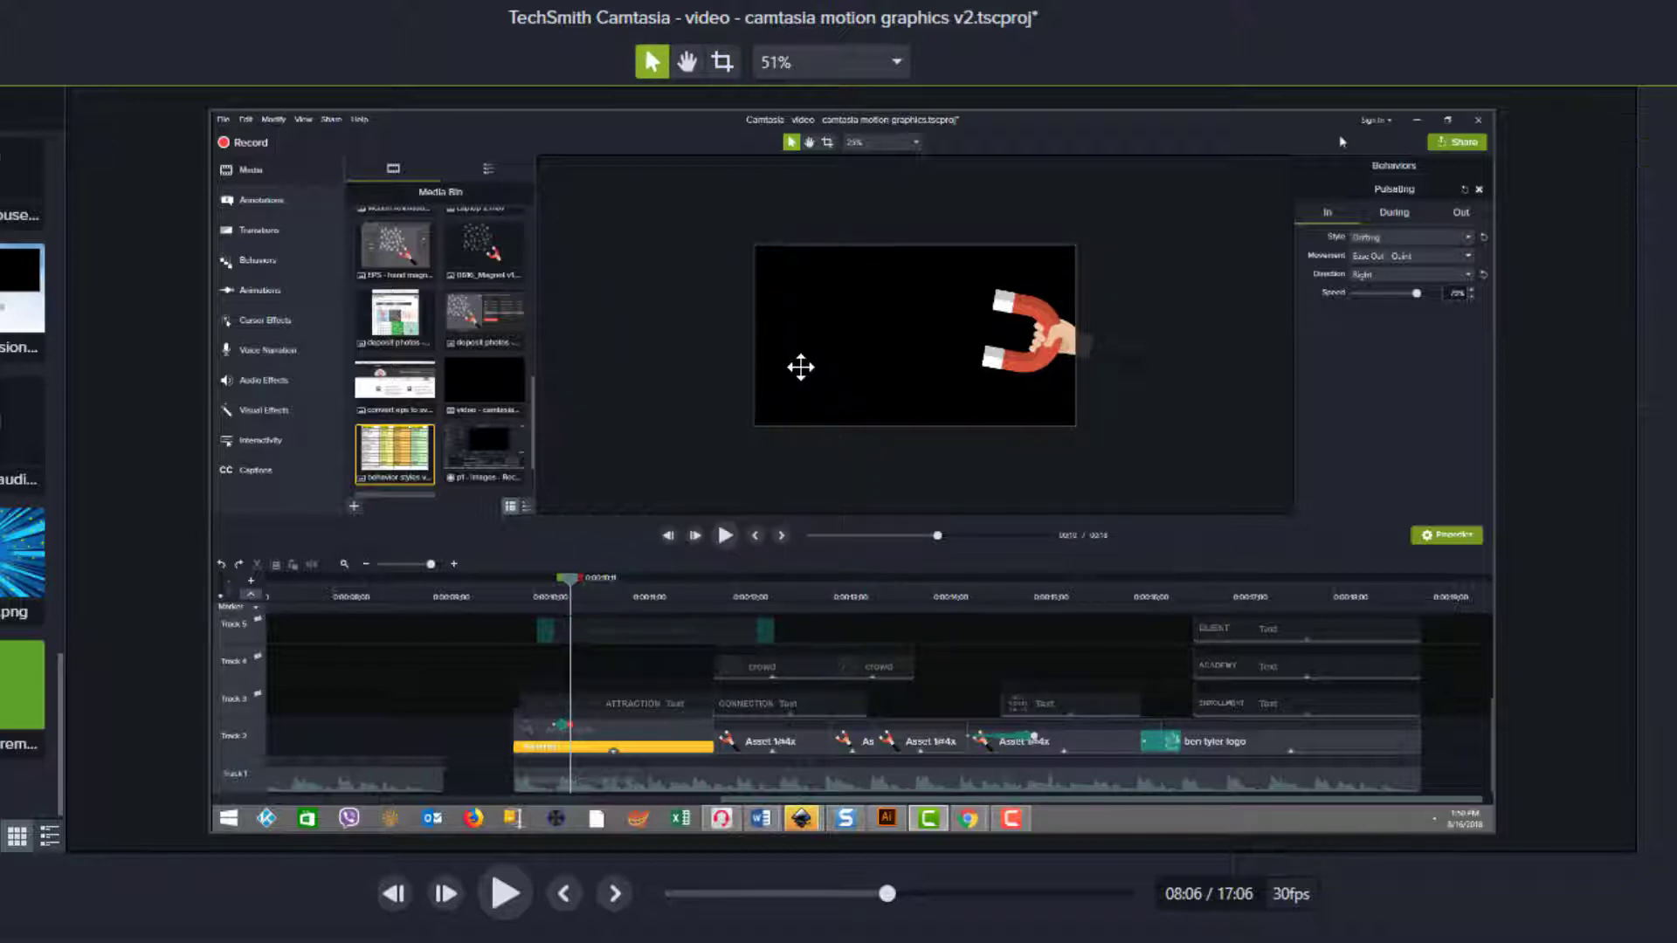
left_click(687, 63)
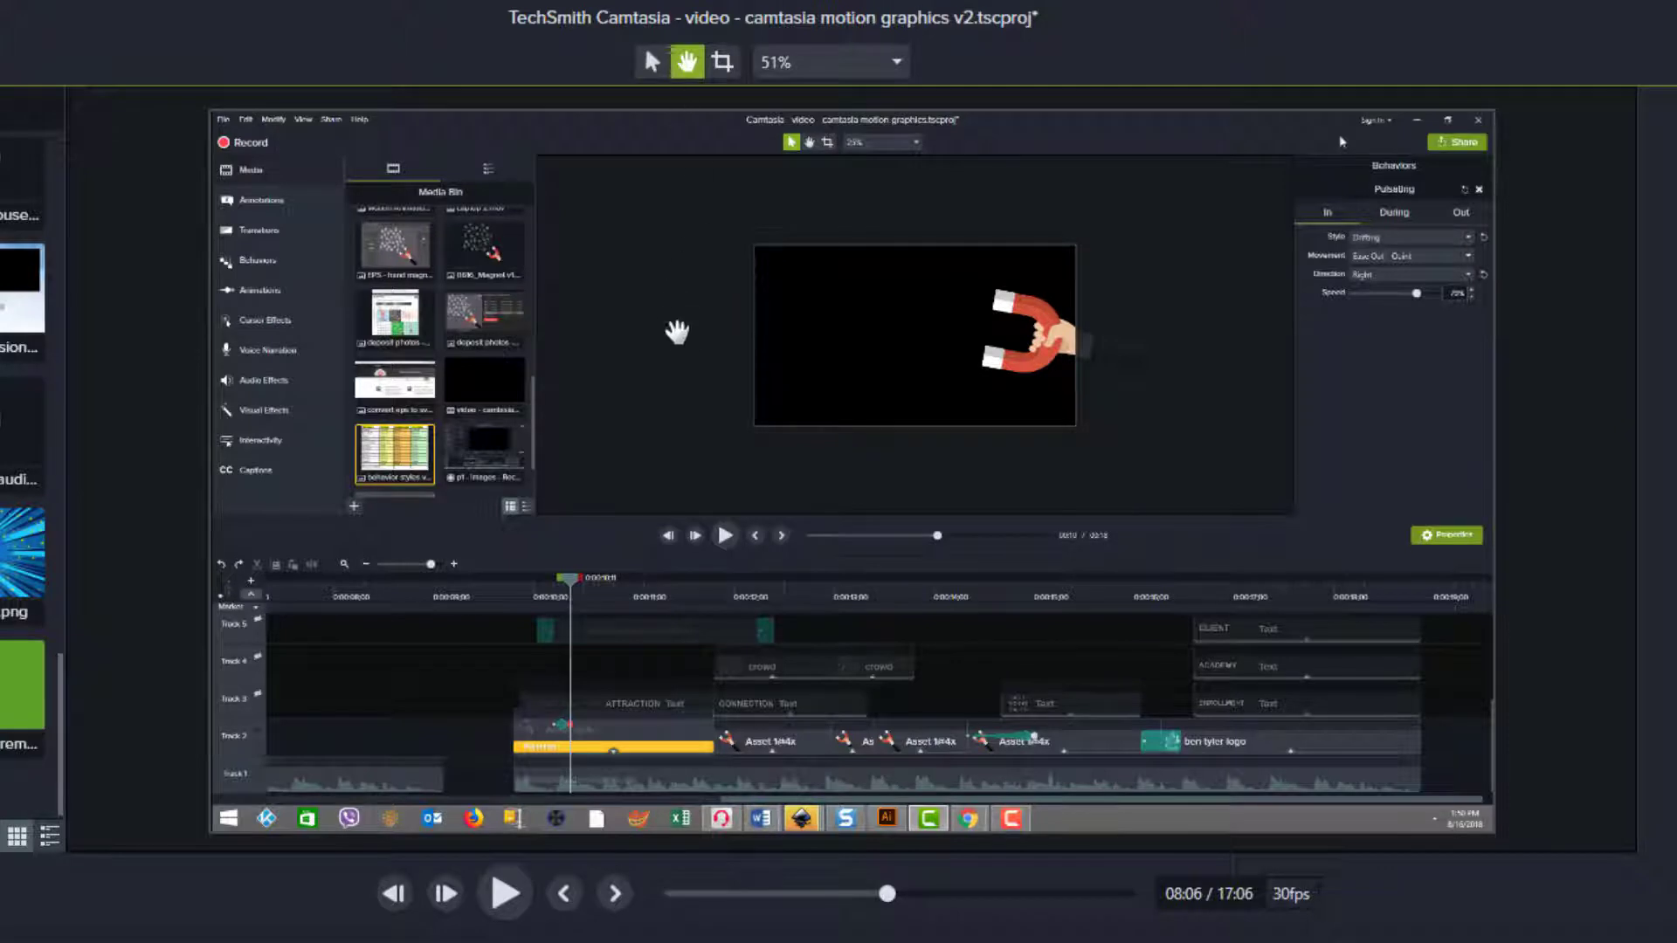
mouse_move(757, 434)
left_mouse_down()
mouse_move(764, 448)
mouse_move(682, 449)
mouse_move(775, 532)
mouse_move(778, 378)
mouse_move(824, 428)
mouse_move(809, 385)
mouse_move(783, 460)
mouse_move(805, 460)
mouse_move(674, 501)
mouse_move(748, 401)
mouse_move(737, 464)
mouse_move(726, 416)
mouse_move(786, 399)
mouse_move(830, 438)
mouse_move(783, 401)
mouse_move(756, 426)
left_mouse_up()
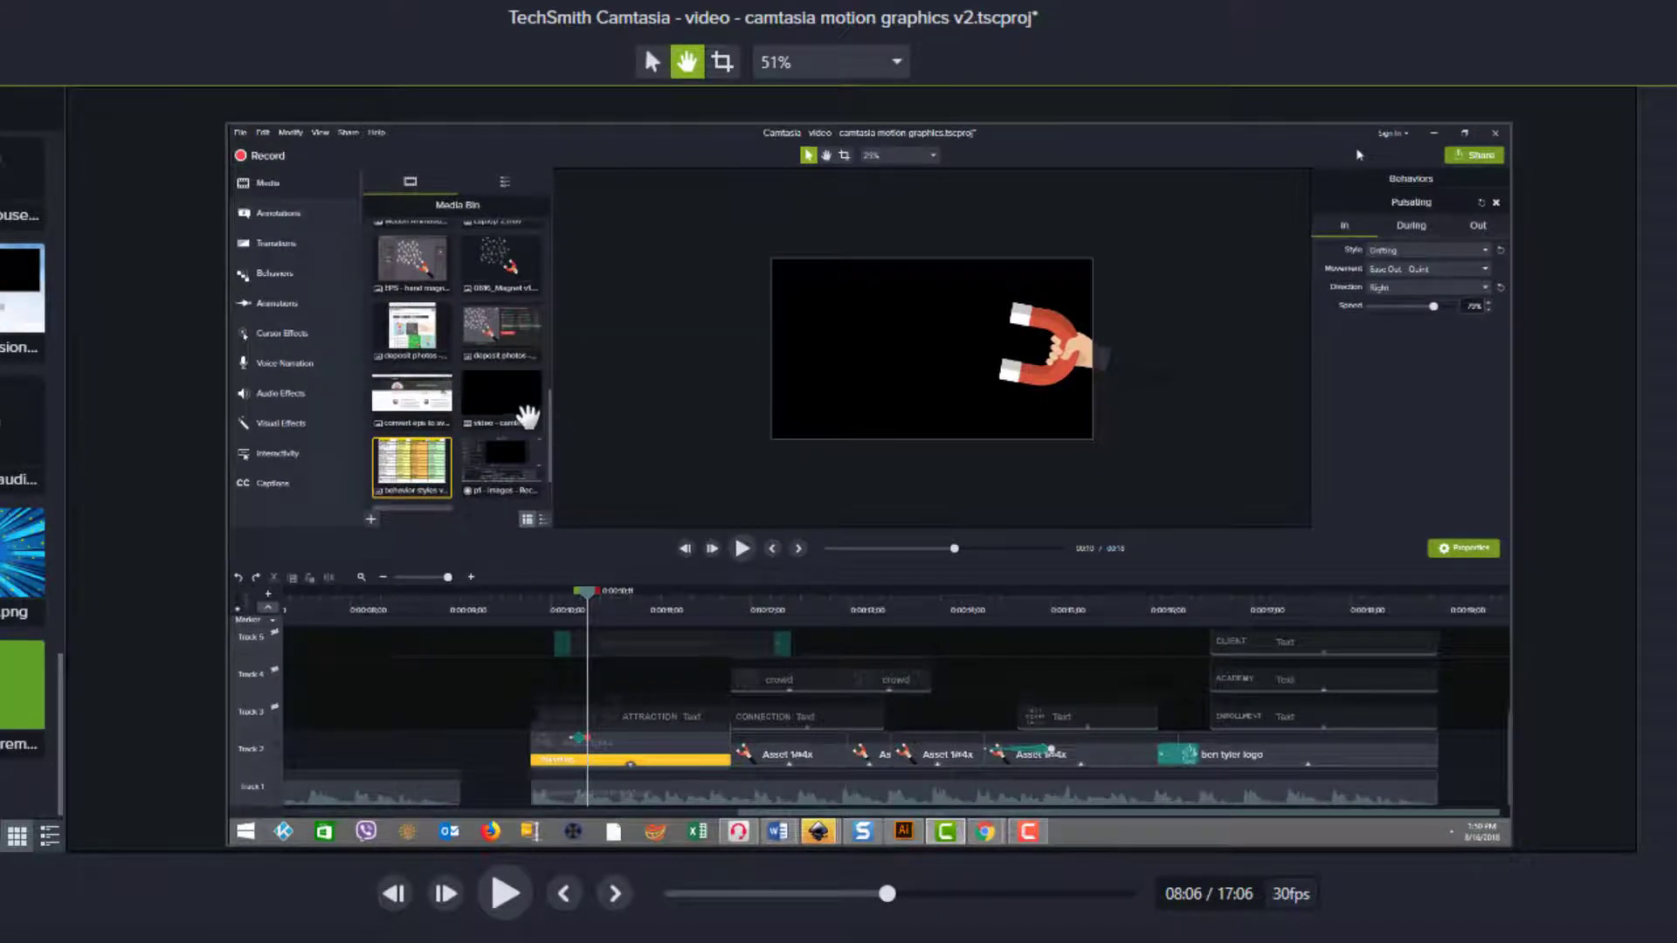
left_click_drag(520, 408, 1036, 511)
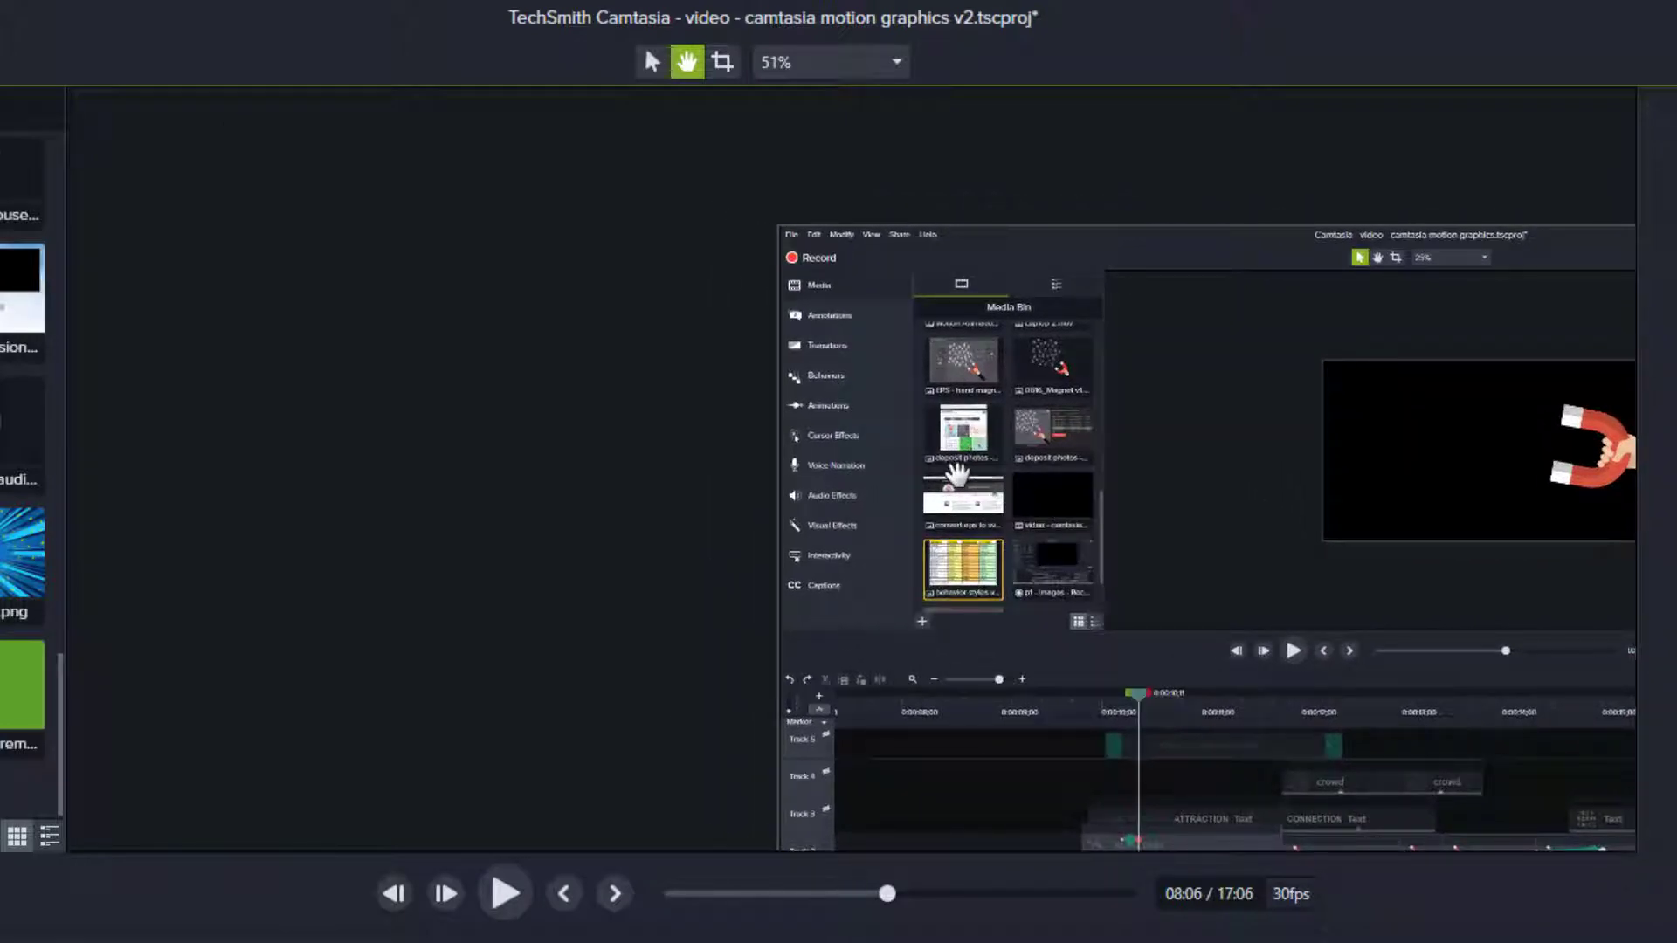
Zoom into the footage, pan to the lower Media Bin rows, then fit the whole frame in view.
scroll(959, 476, "up", 5)
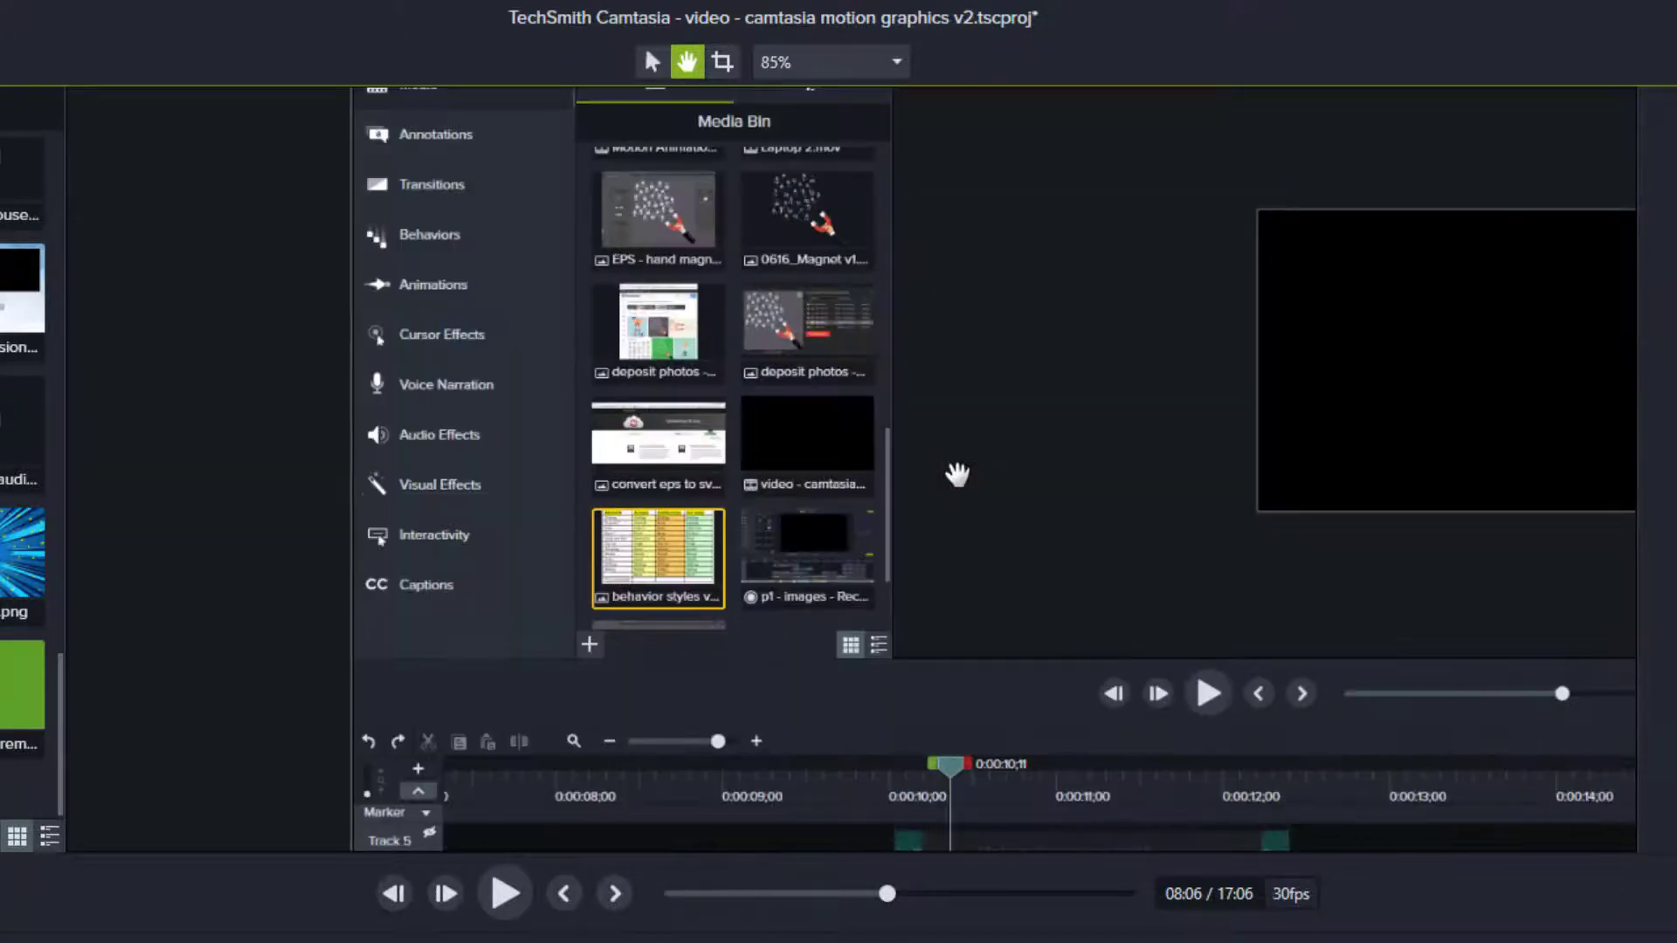
left_click_drag(739, 438, 933, 625)
scroll(379, 490, "up", 5)
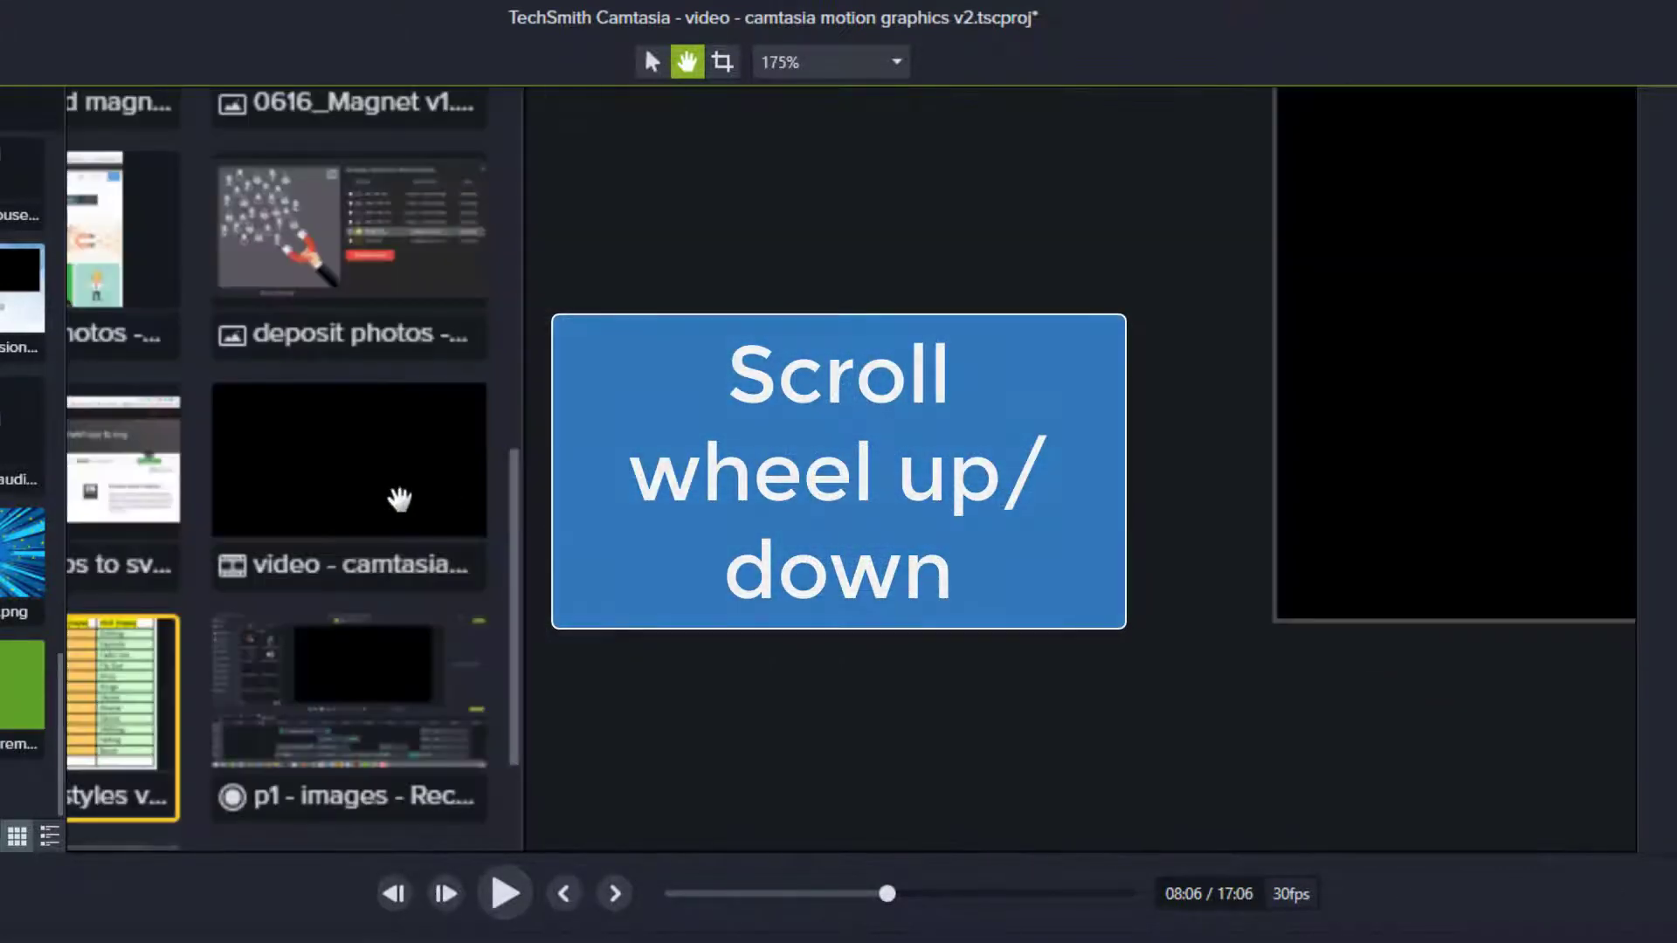
left_click_drag(378, 490, 951, 774)
scroll(696, 434, "up", 5)
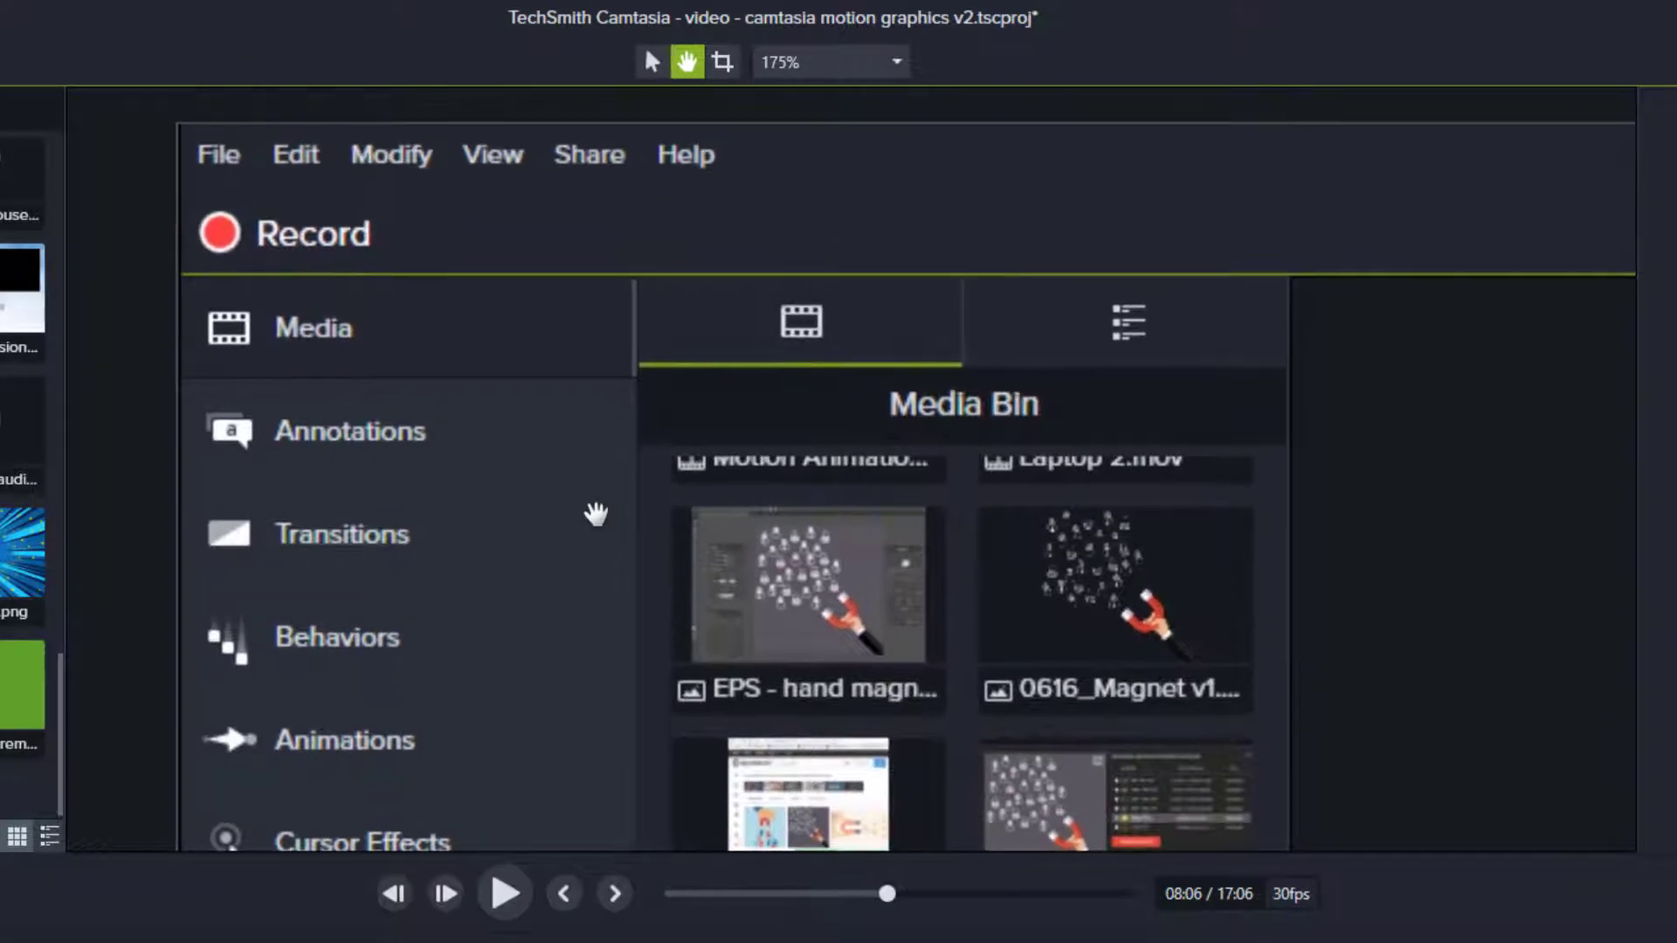
left_click_drag(964, 454, 757, 256)
left_click(816, 63)
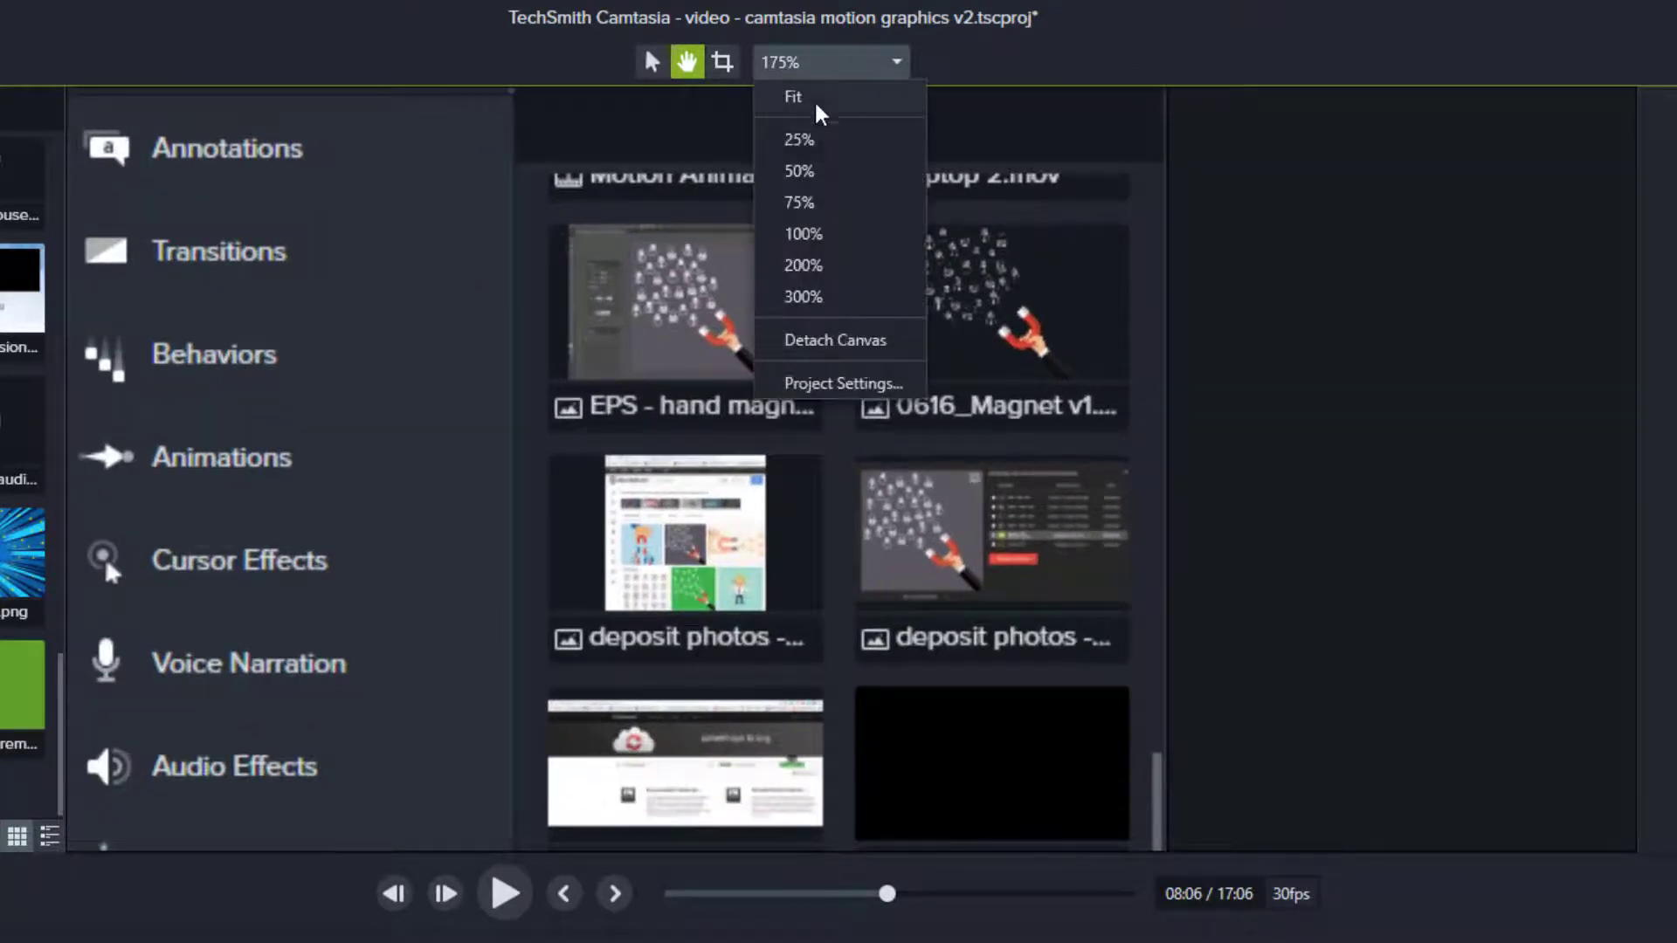
left_click(816, 101)
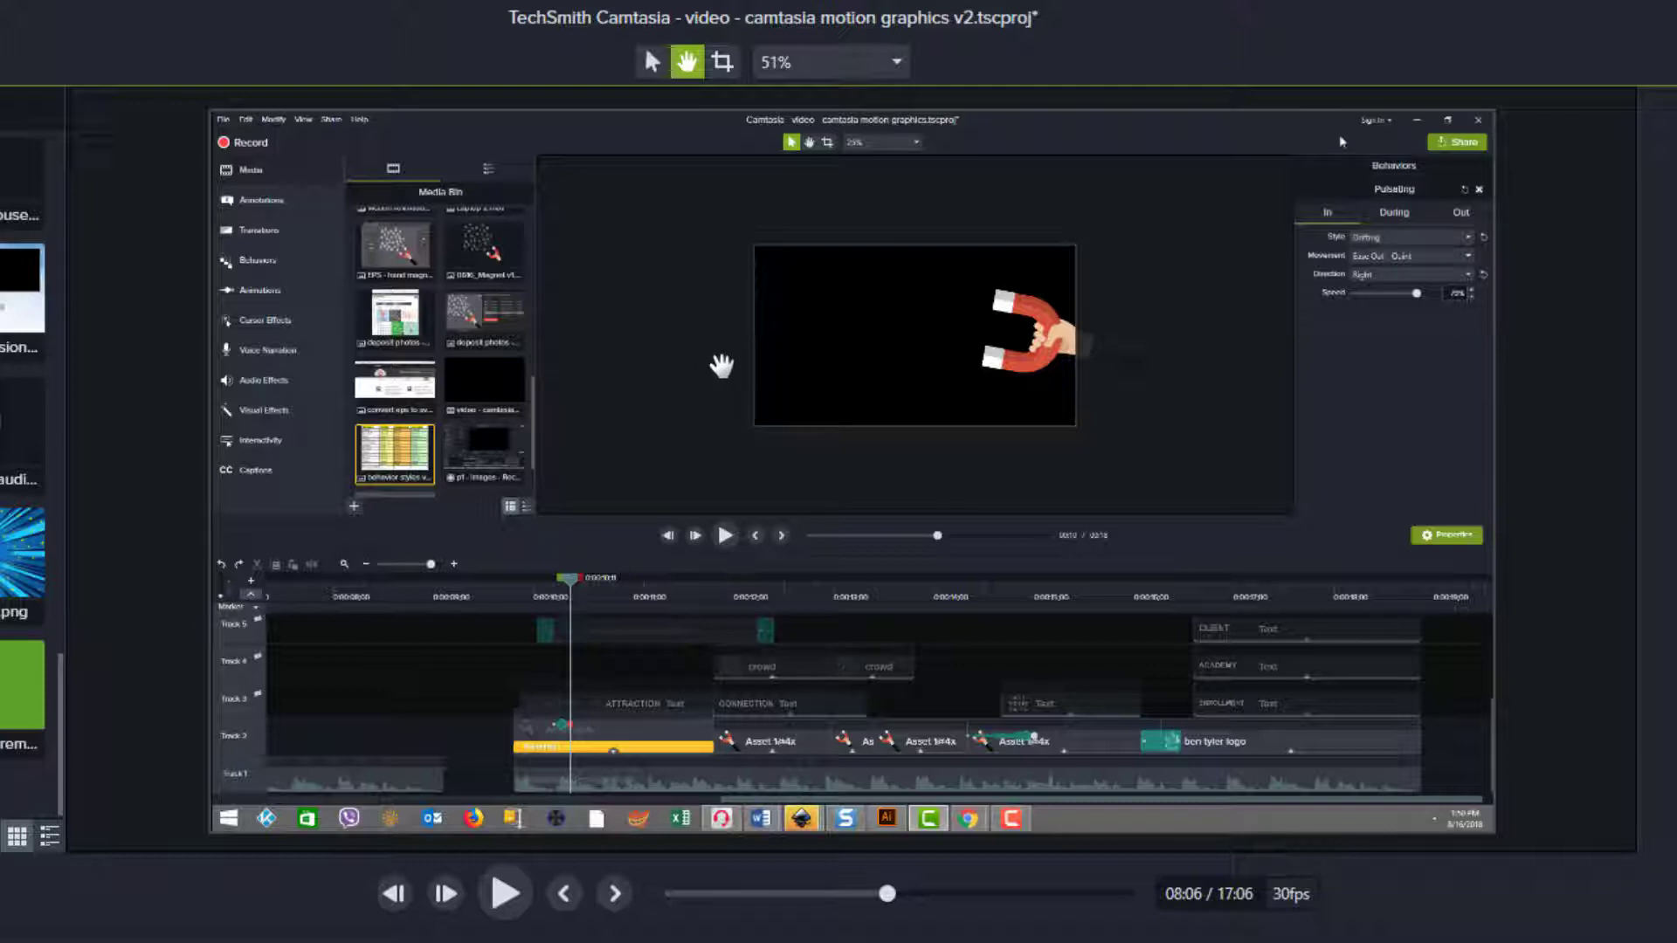
Temporarily pan the canvas right and down, then up and left, returning to select mode.
left_click(652, 62)
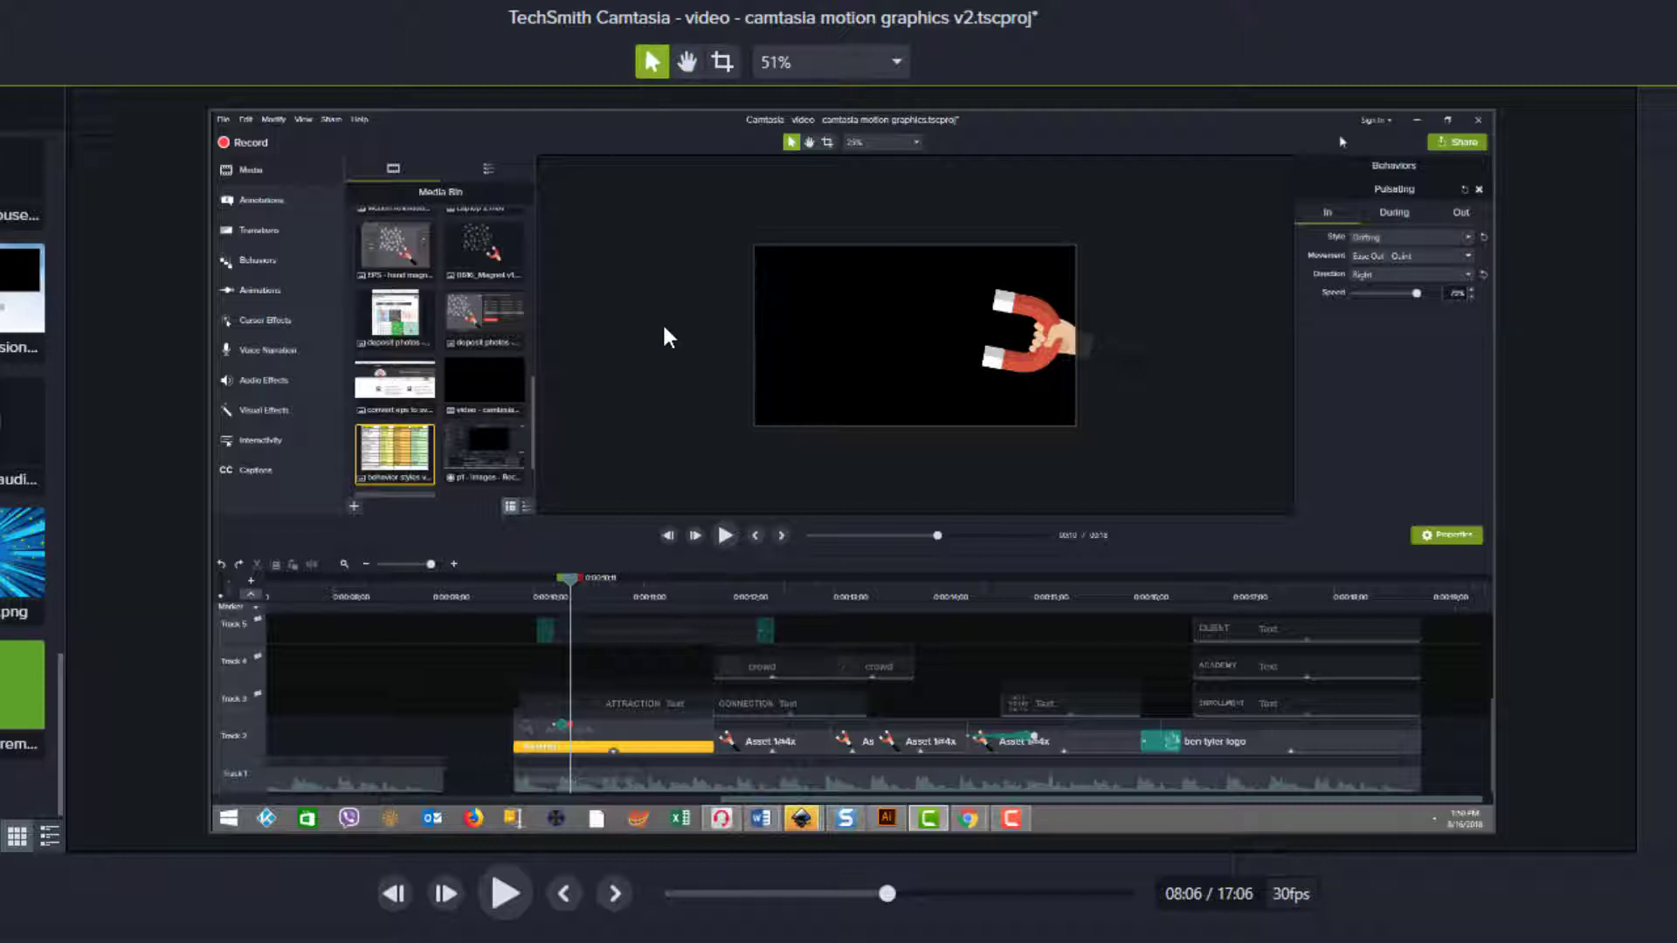
key("h")
left_click_drag(692, 364, 726, 466)
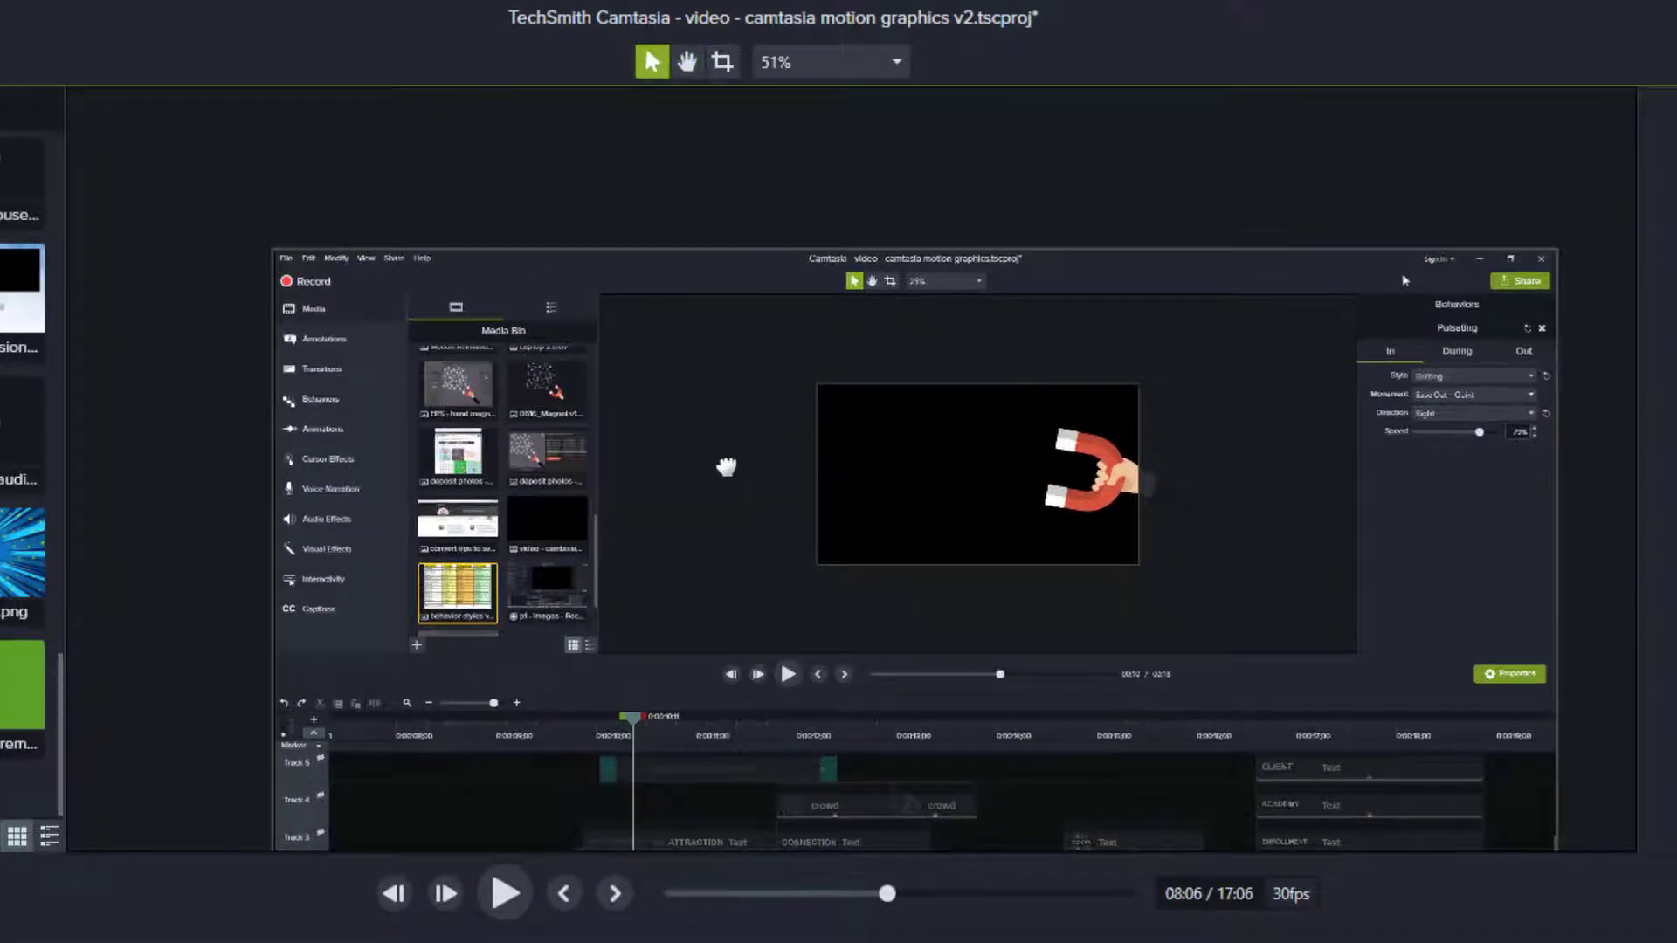
left_click(652, 62)
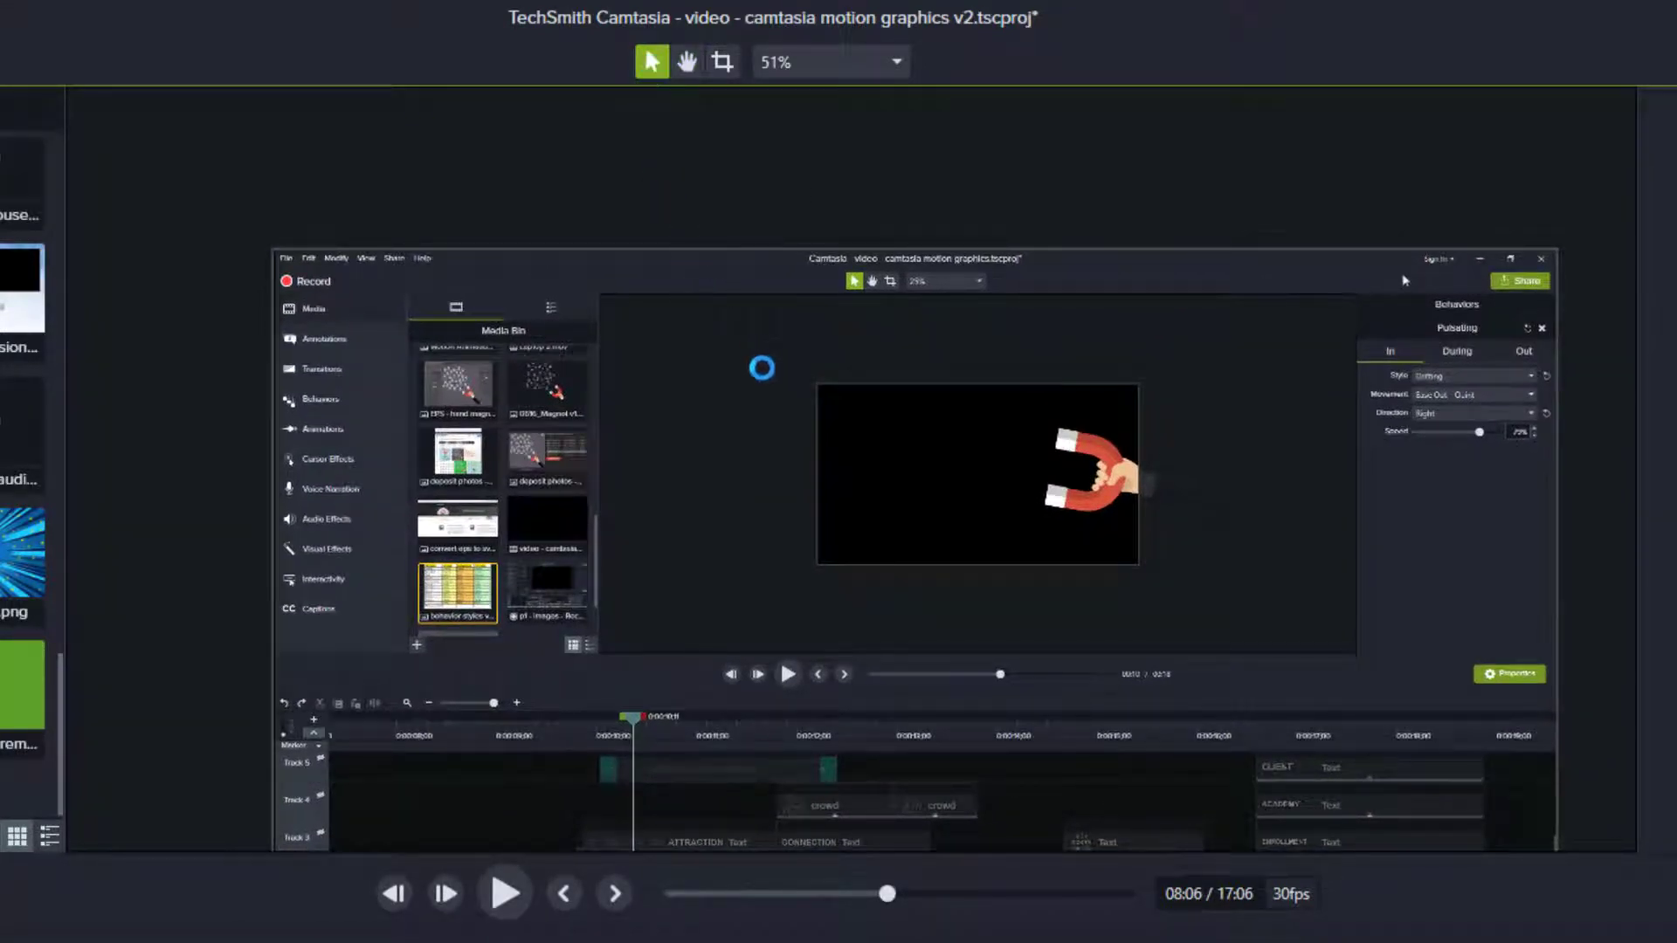
key("h")
left_click_drag(790, 370, 680, 241)
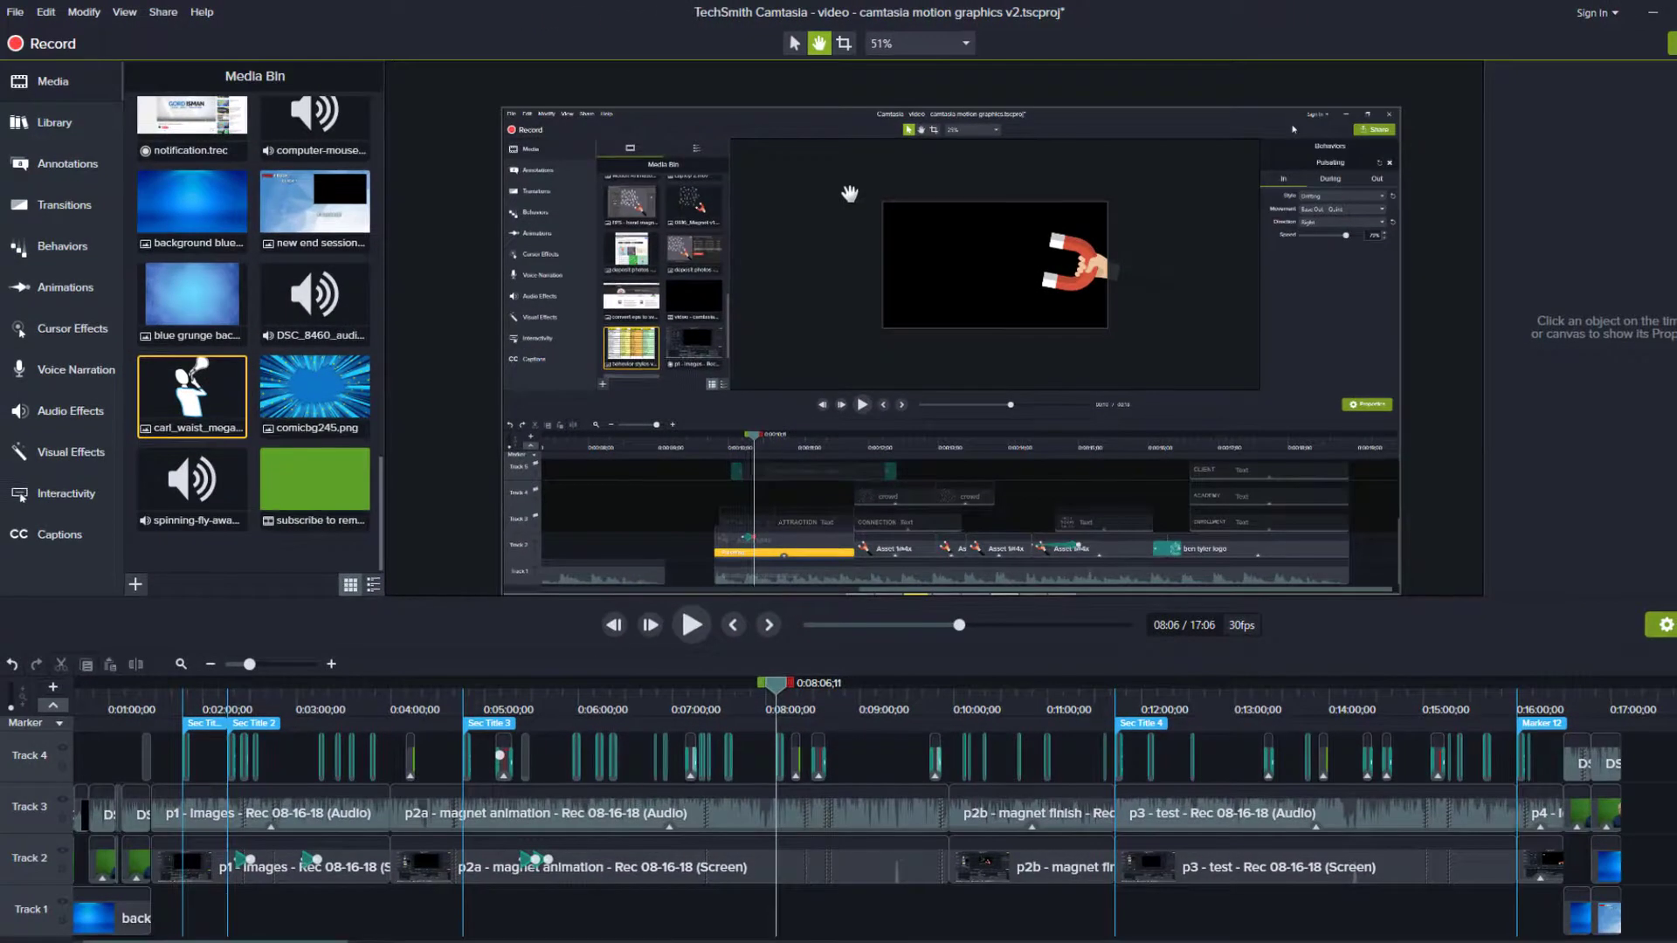
key("v")
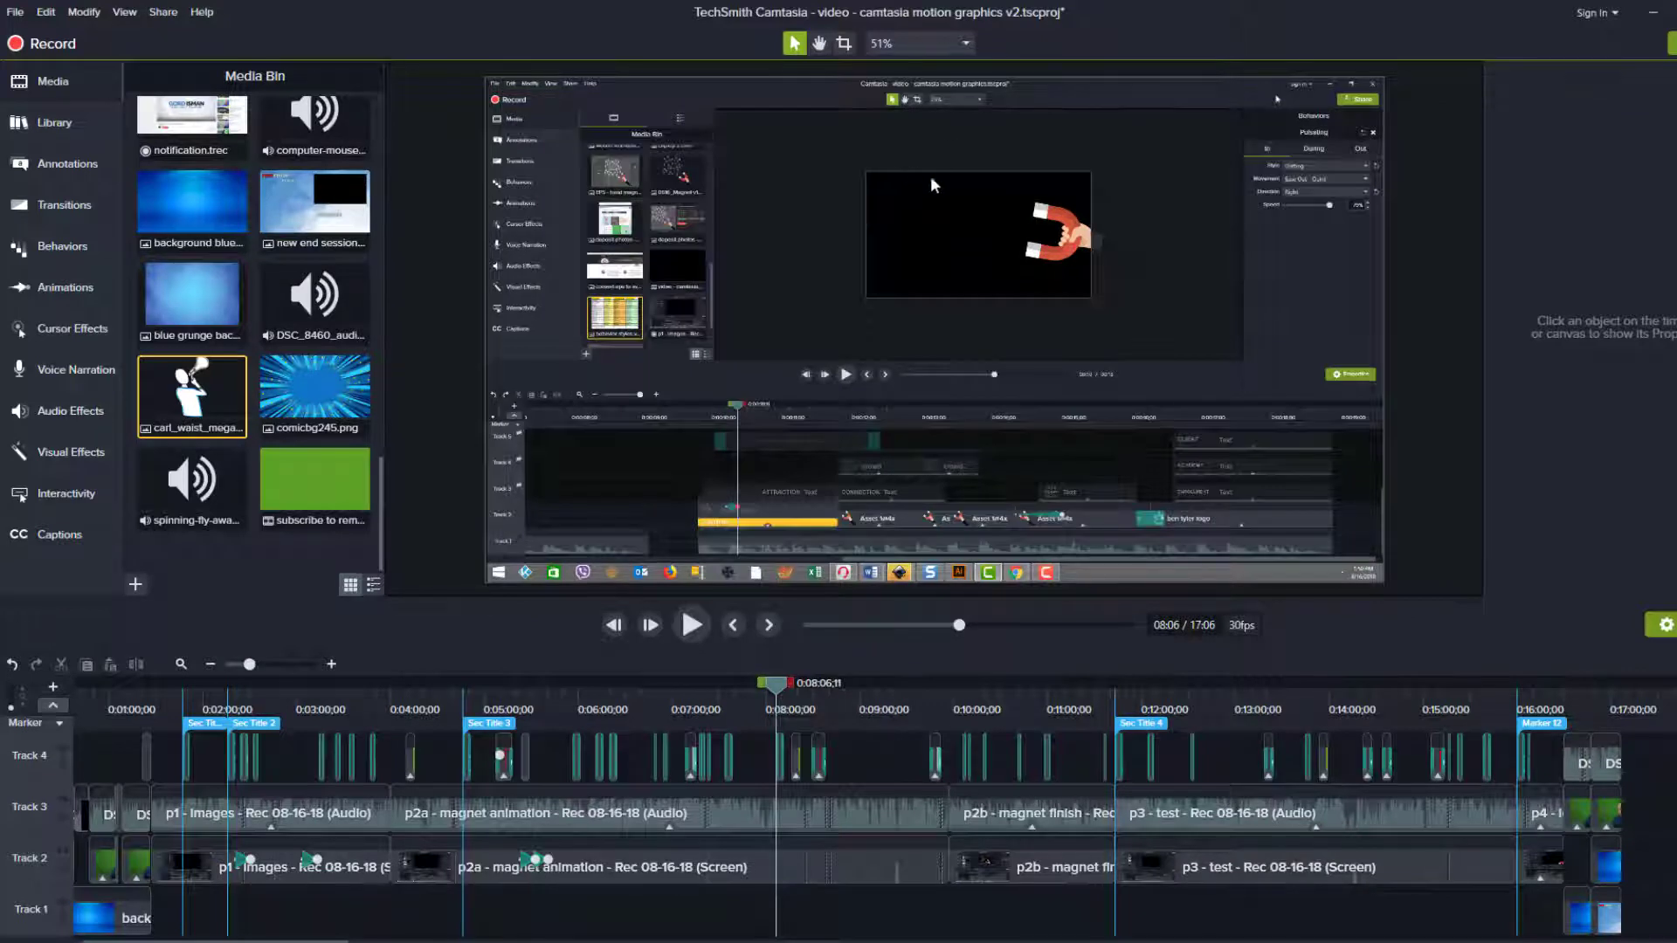
Detach the canvas via the zoom dropdown and maximize its floating window, previewing at 81%.
left_click(935, 41)
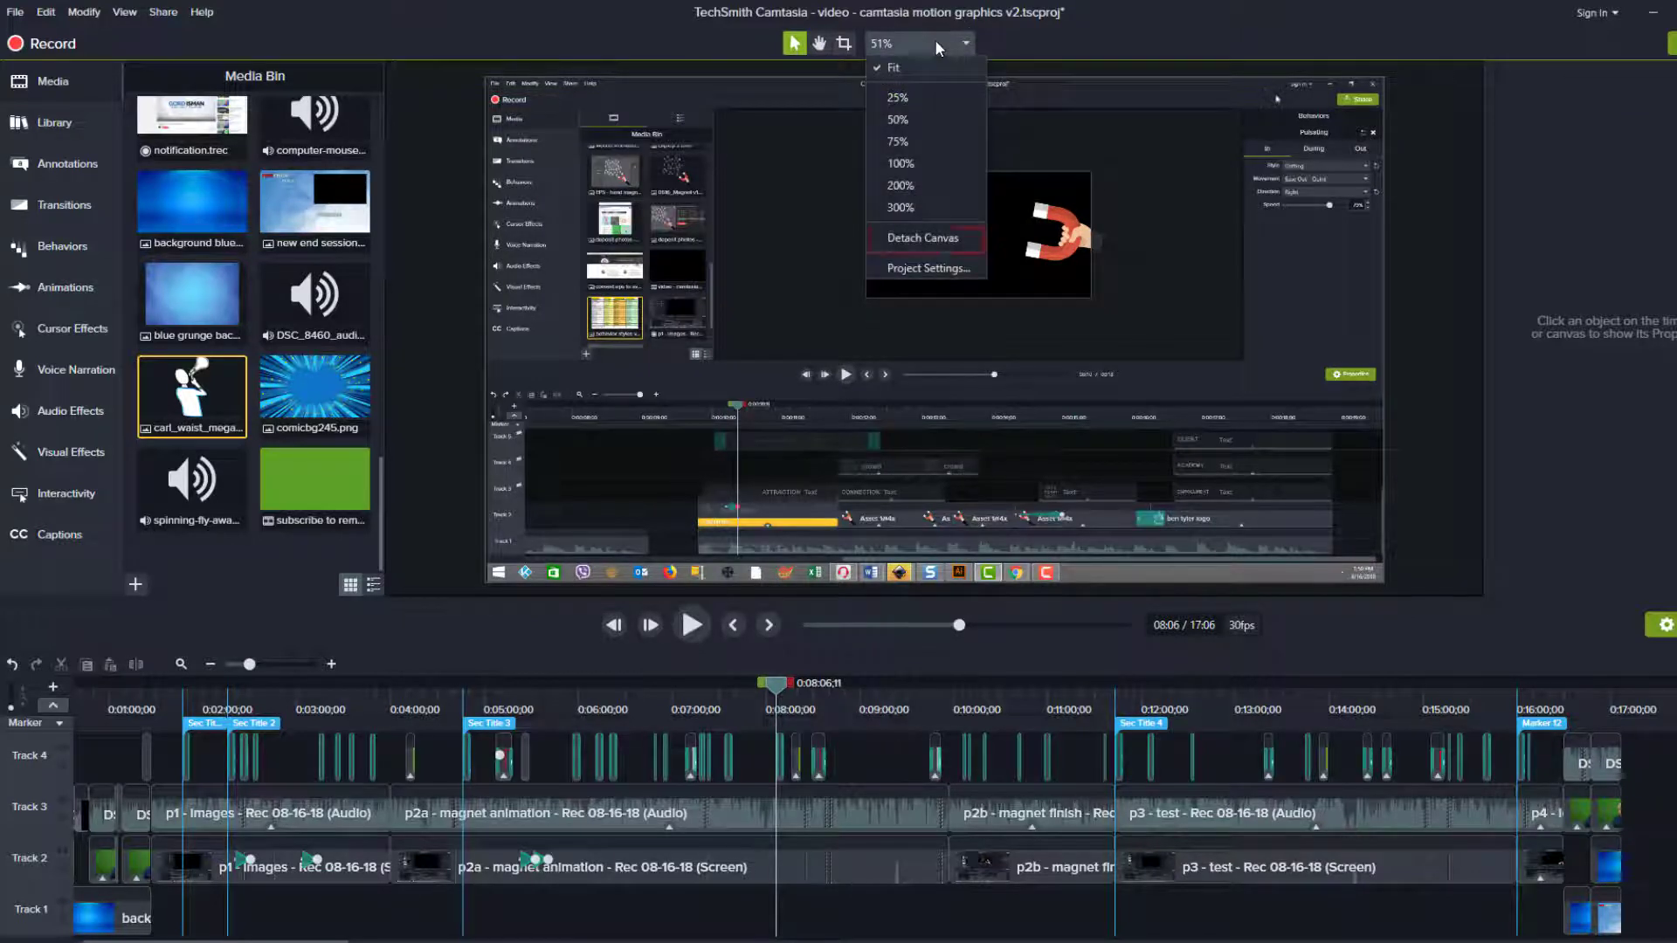
left_click(942, 240)
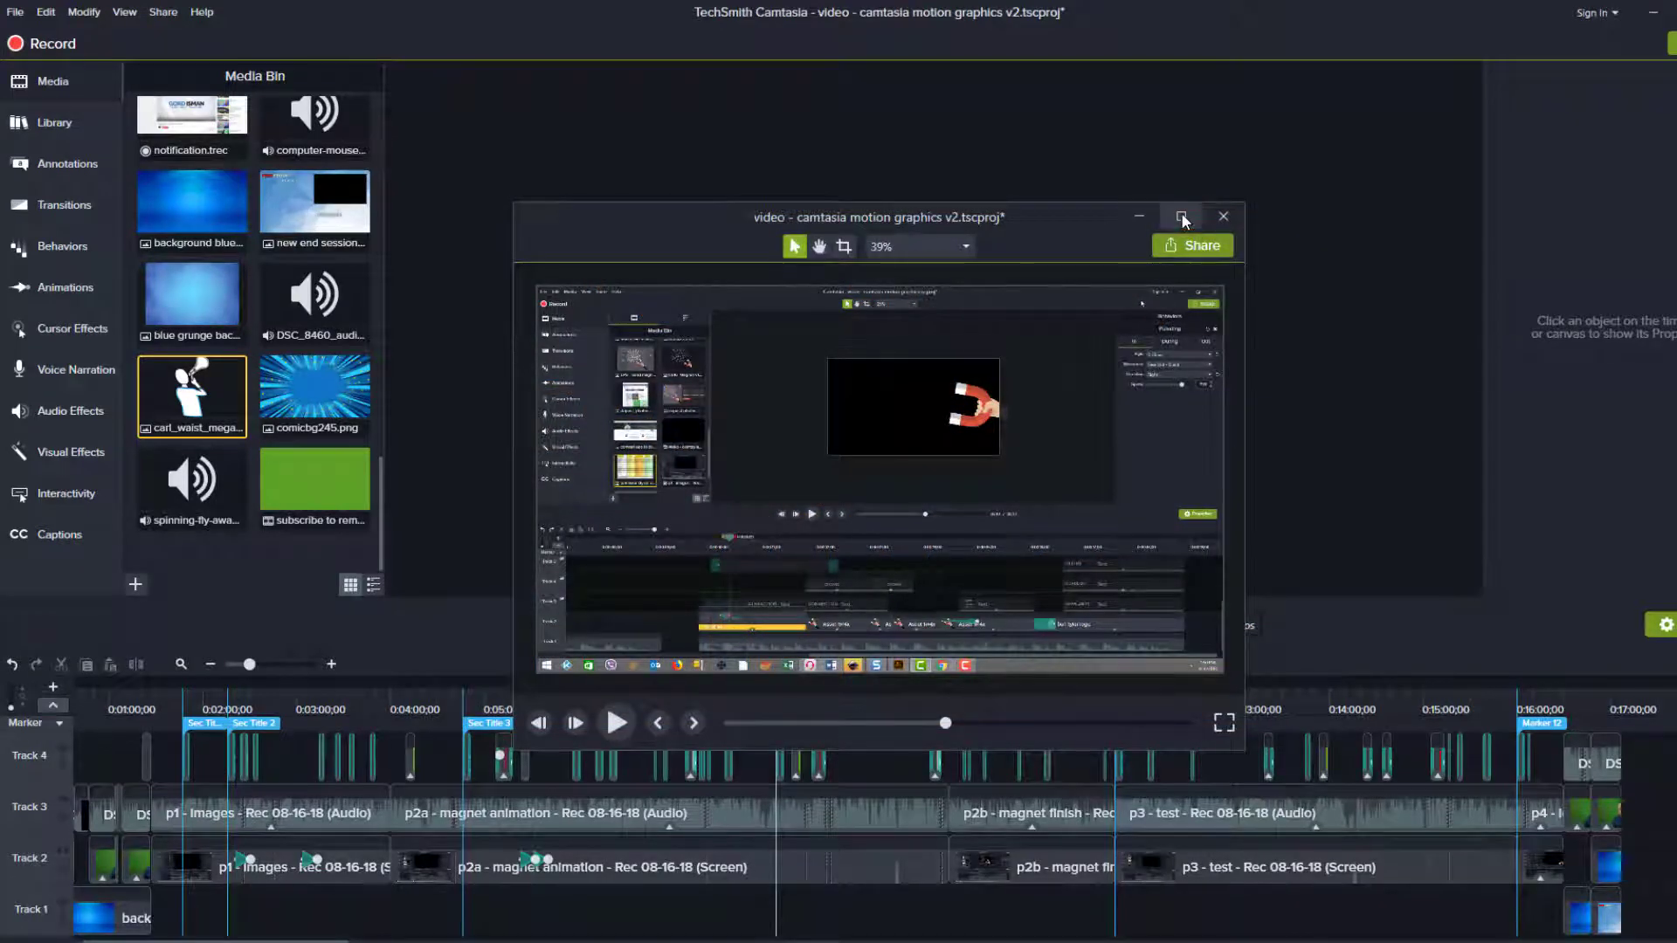
left_click(1181, 217)
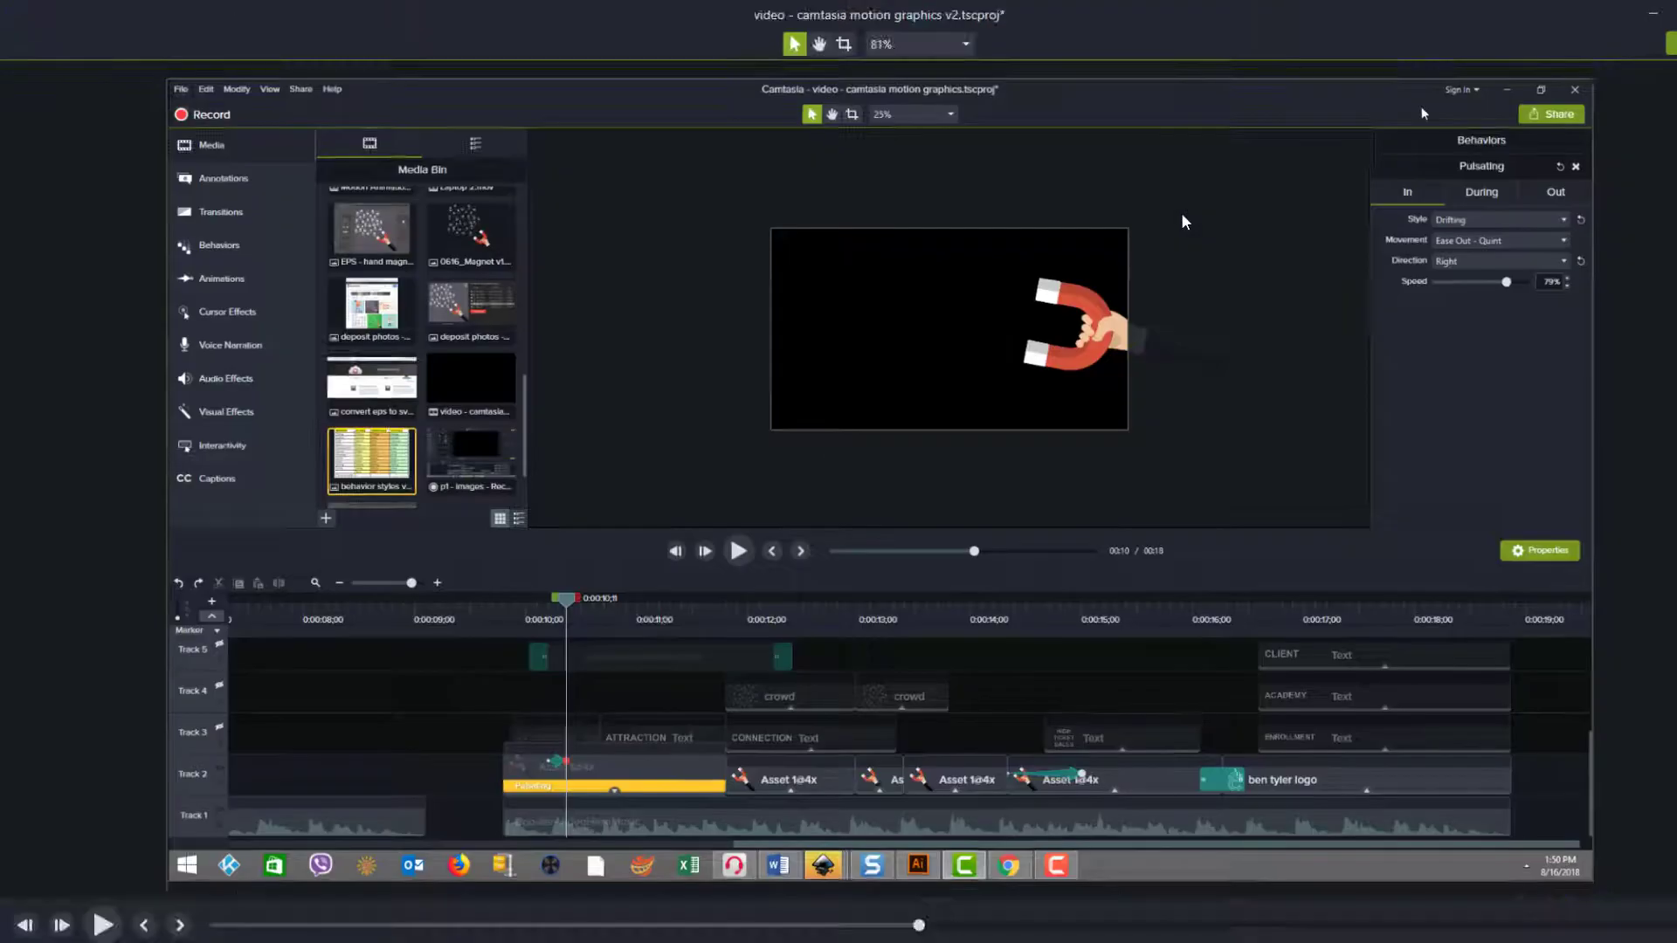
Step the preview forward to the CONNECTION scene, then seek back to the behavior styles table.
left_click(180, 926)
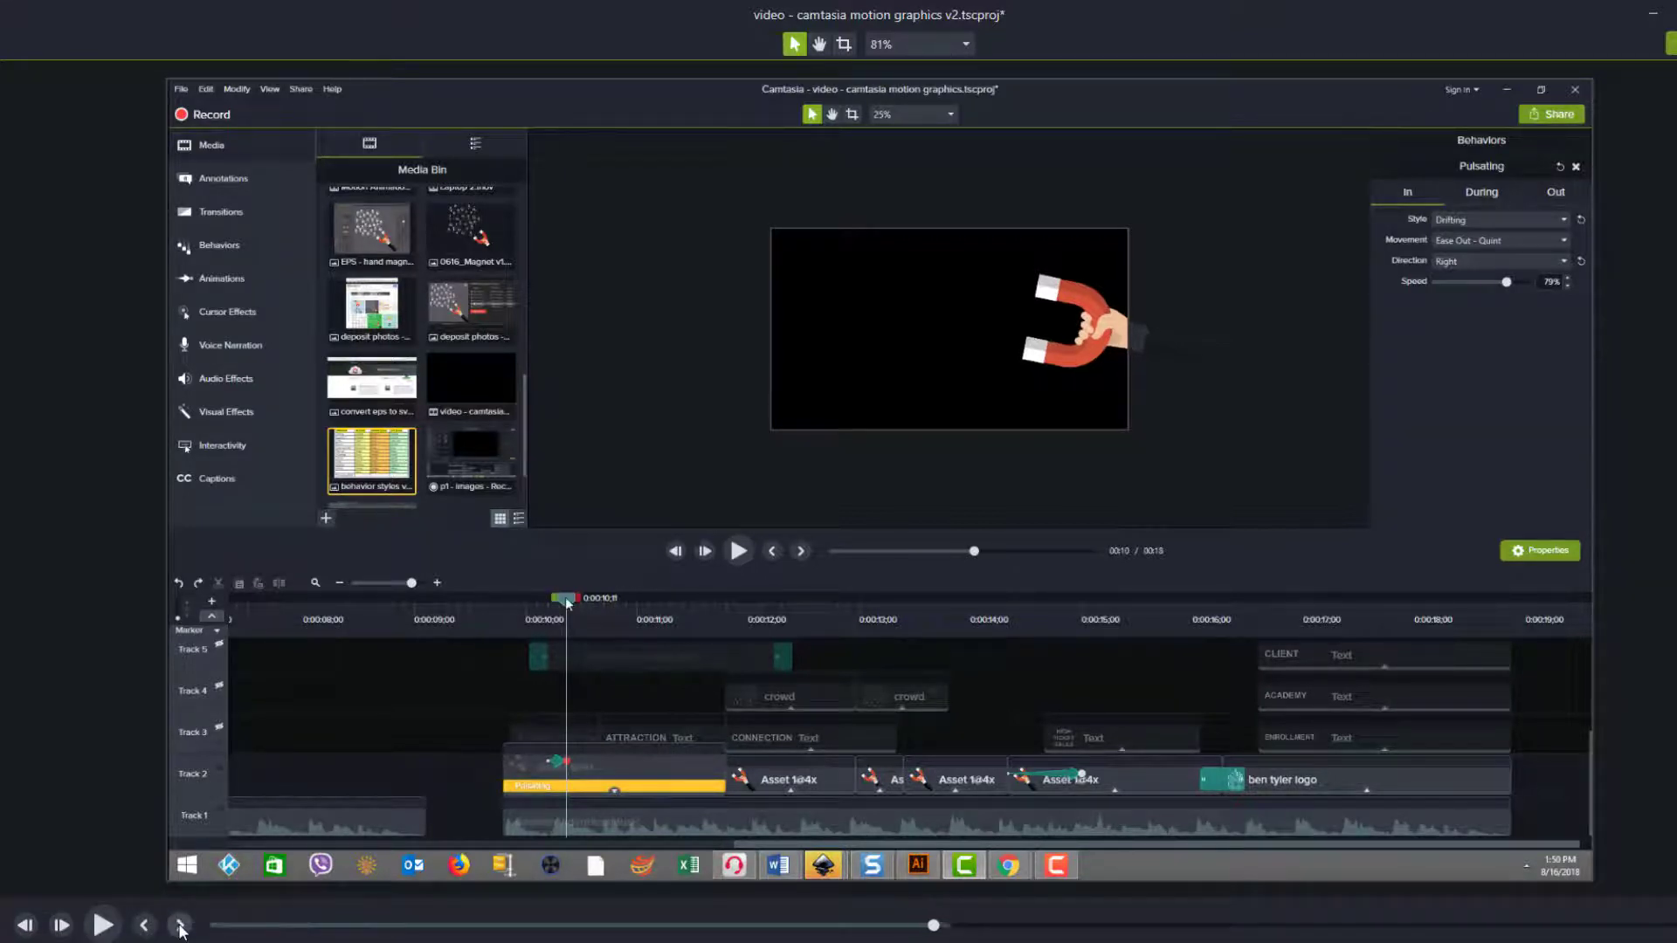
left_click(180, 927)
left_click(180, 927)
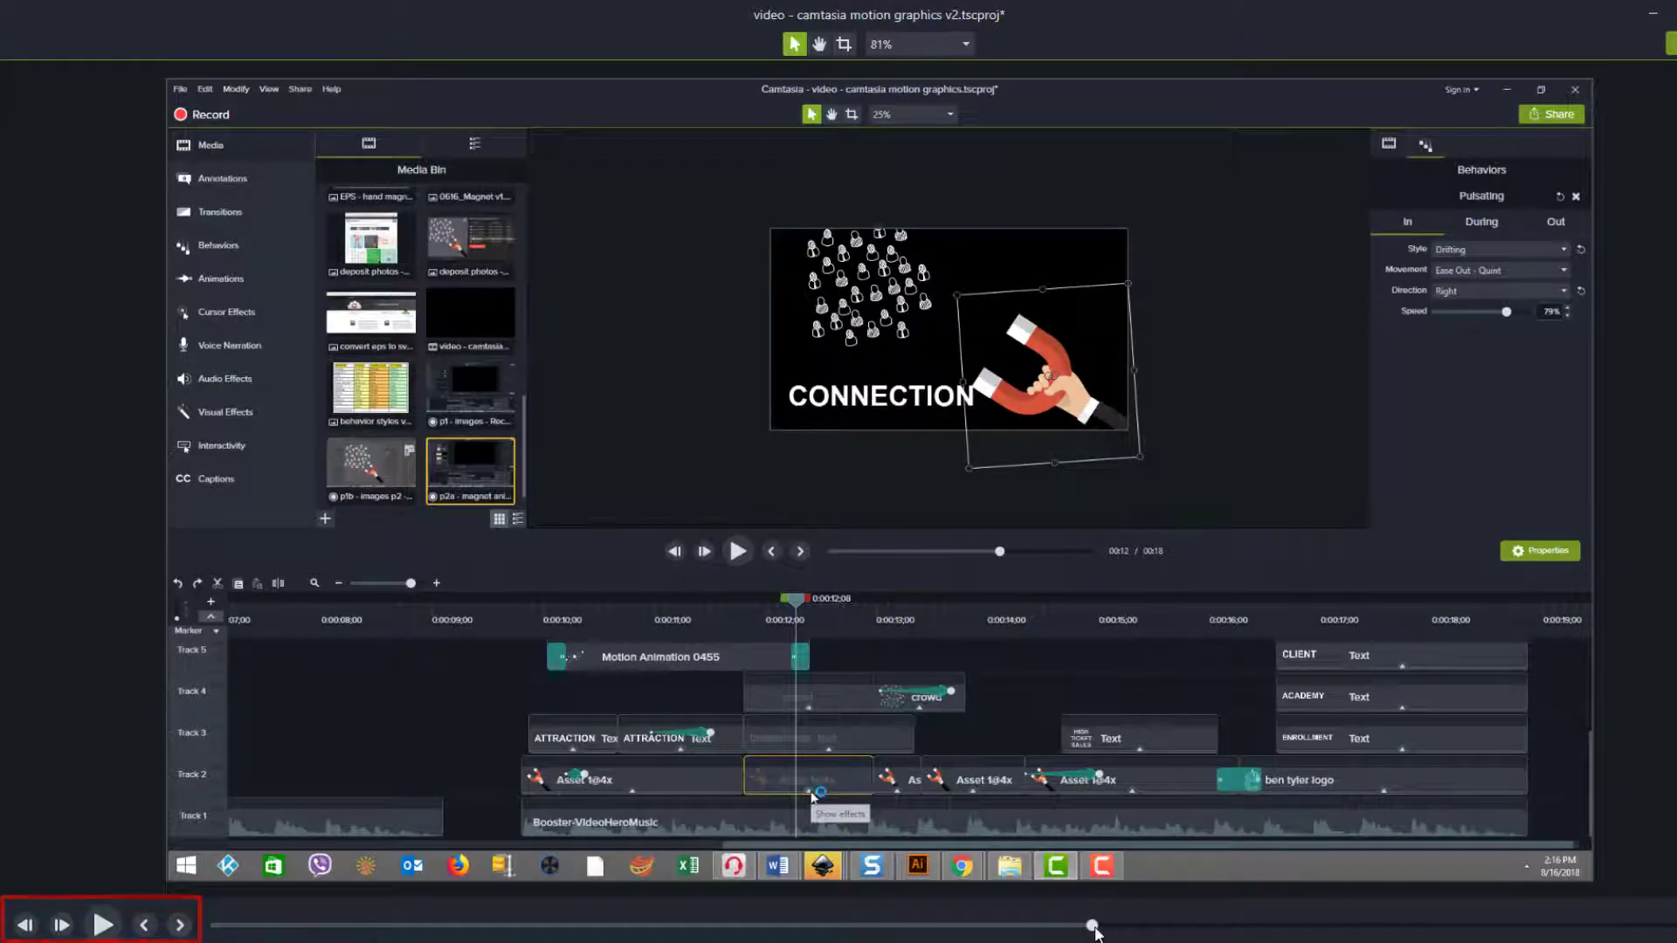
left_click(1049, 926)
left_click_drag(1006, 928, 611, 924)
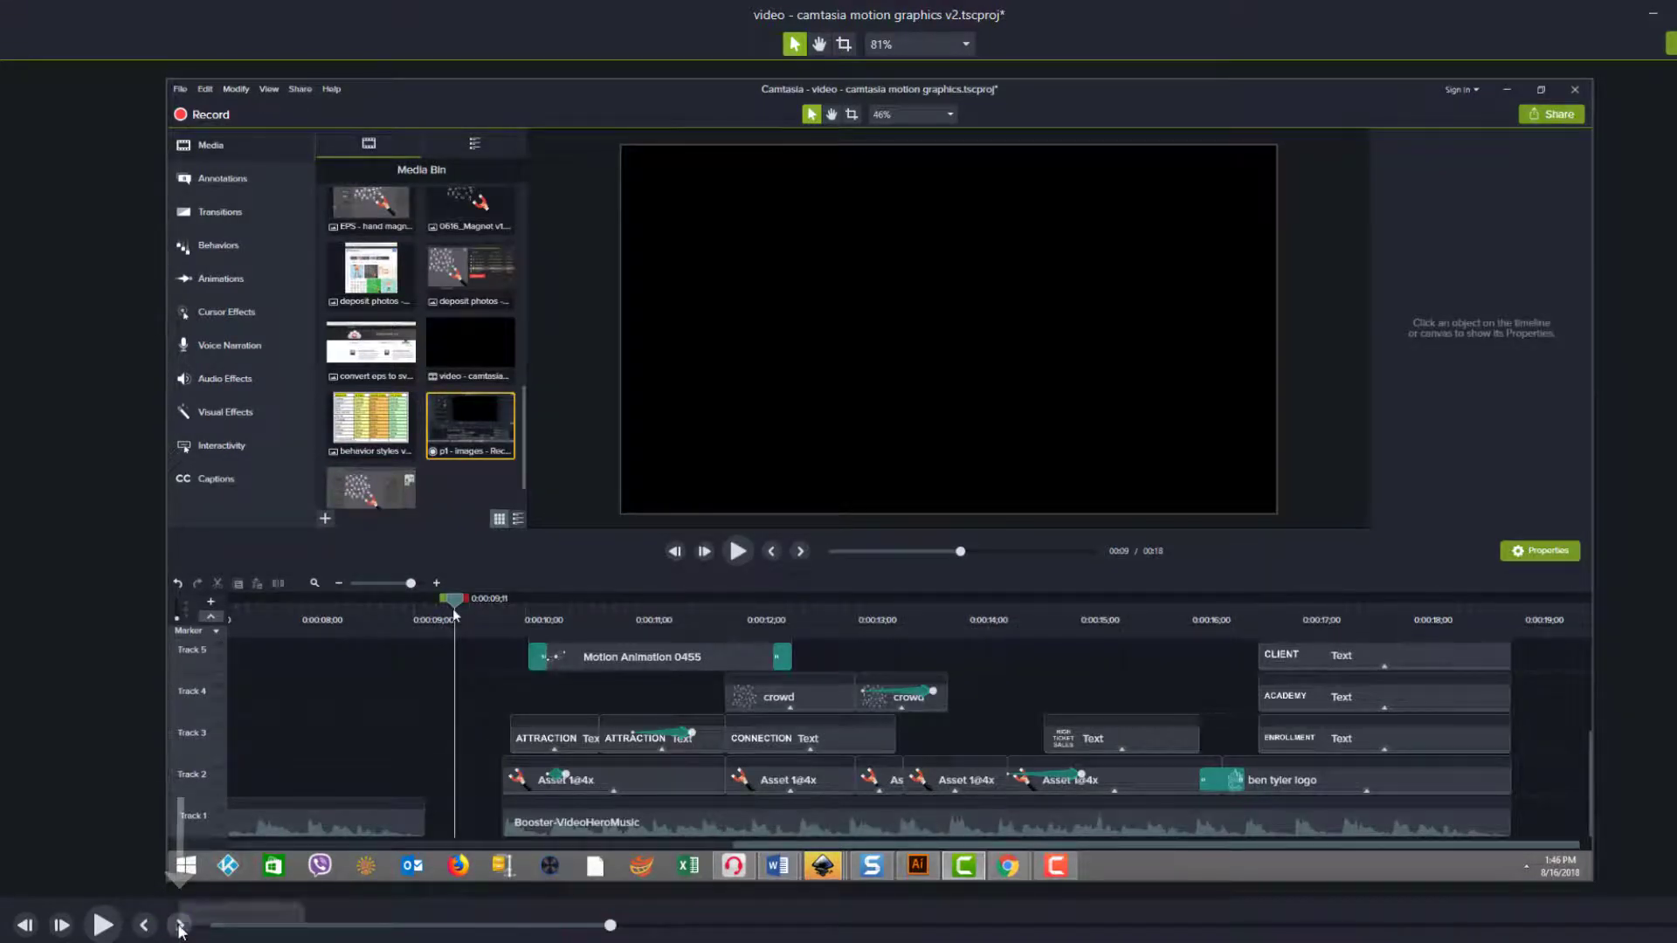
left_click(179, 926)
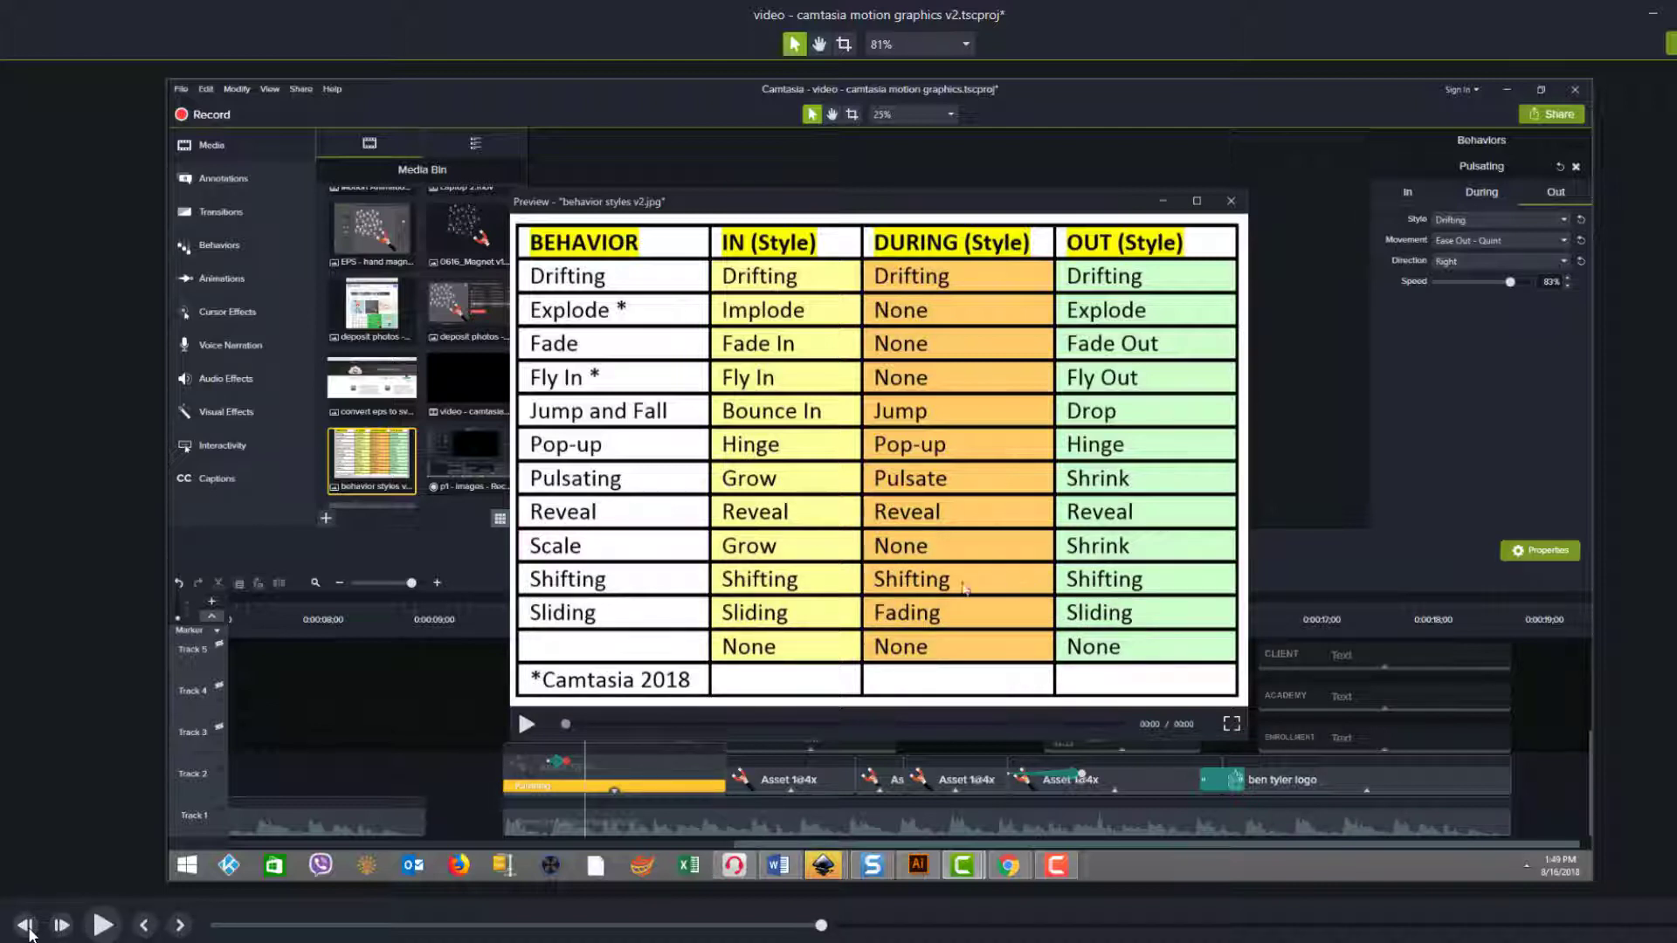
Step back four times through the behavior styles table, then seek forward to the magnet scene at 08:06.
left_click(29, 933)
left_click(29, 932)
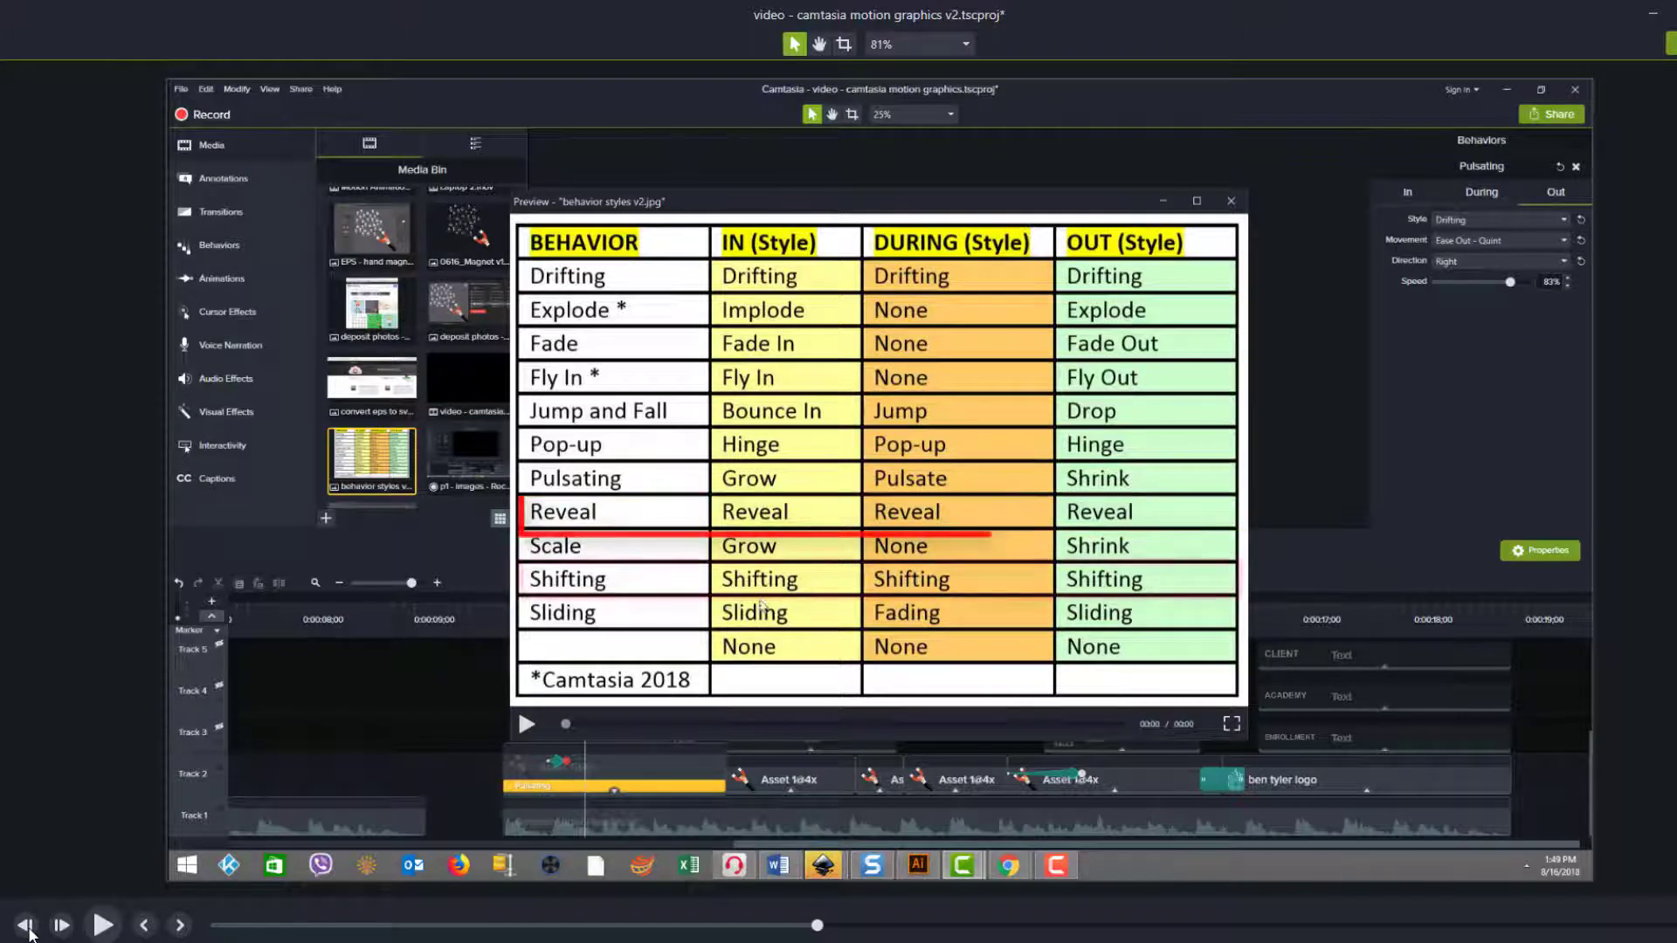
left_click(29, 932)
left_click(29, 932)
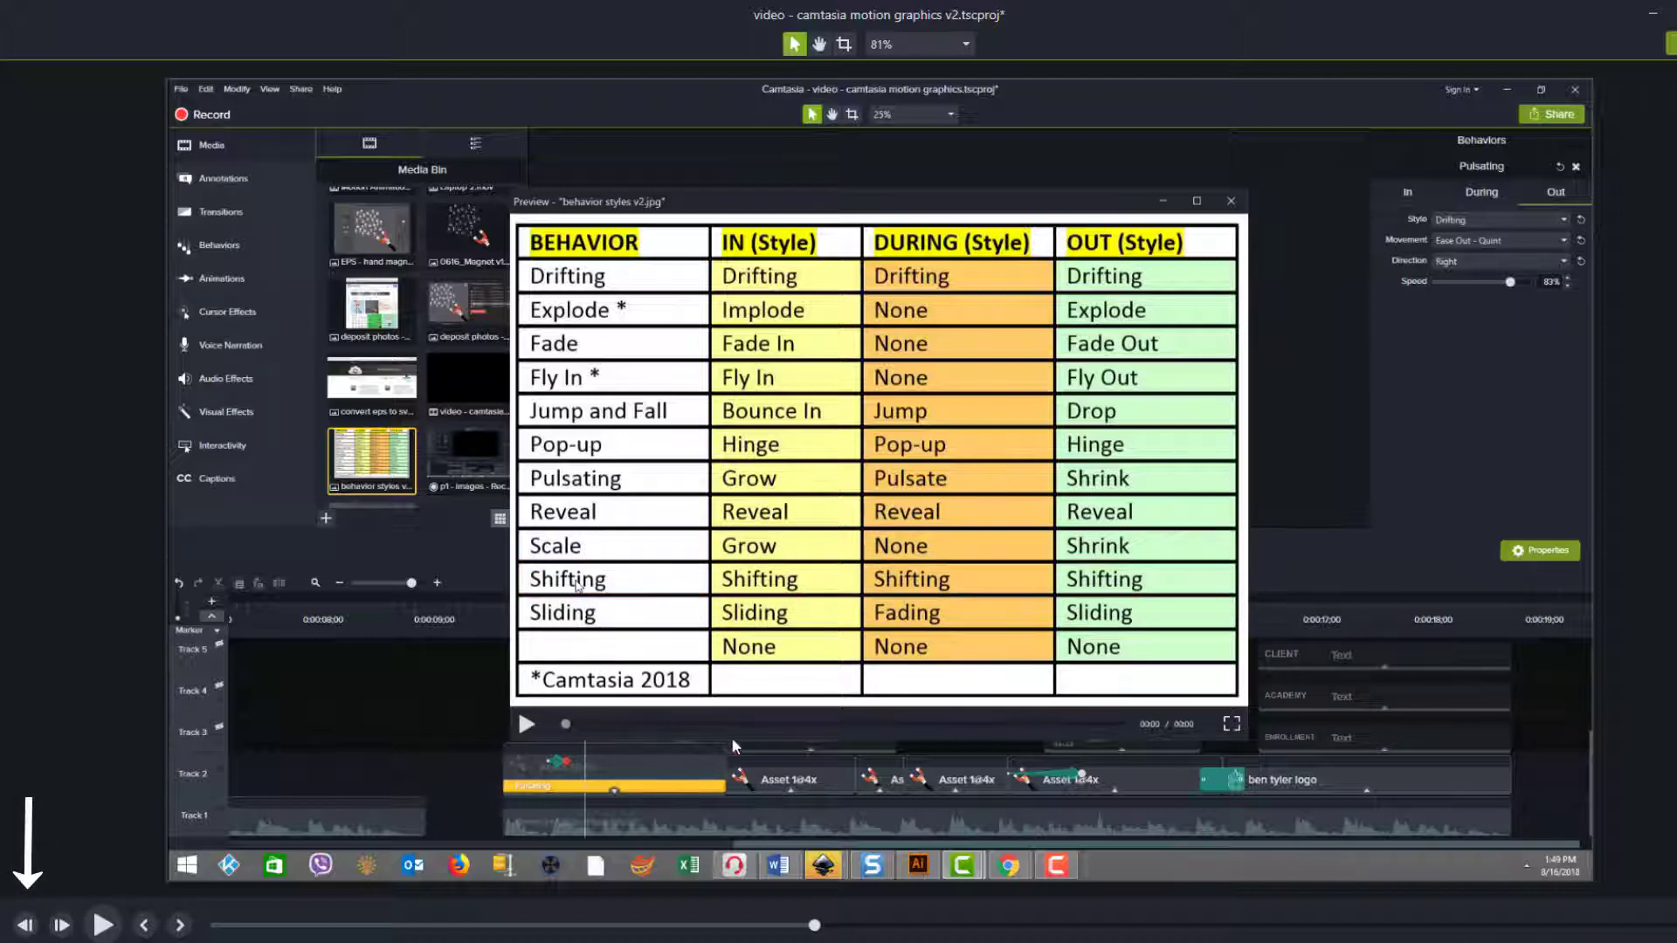
left_click_drag(817, 927, 916, 926)
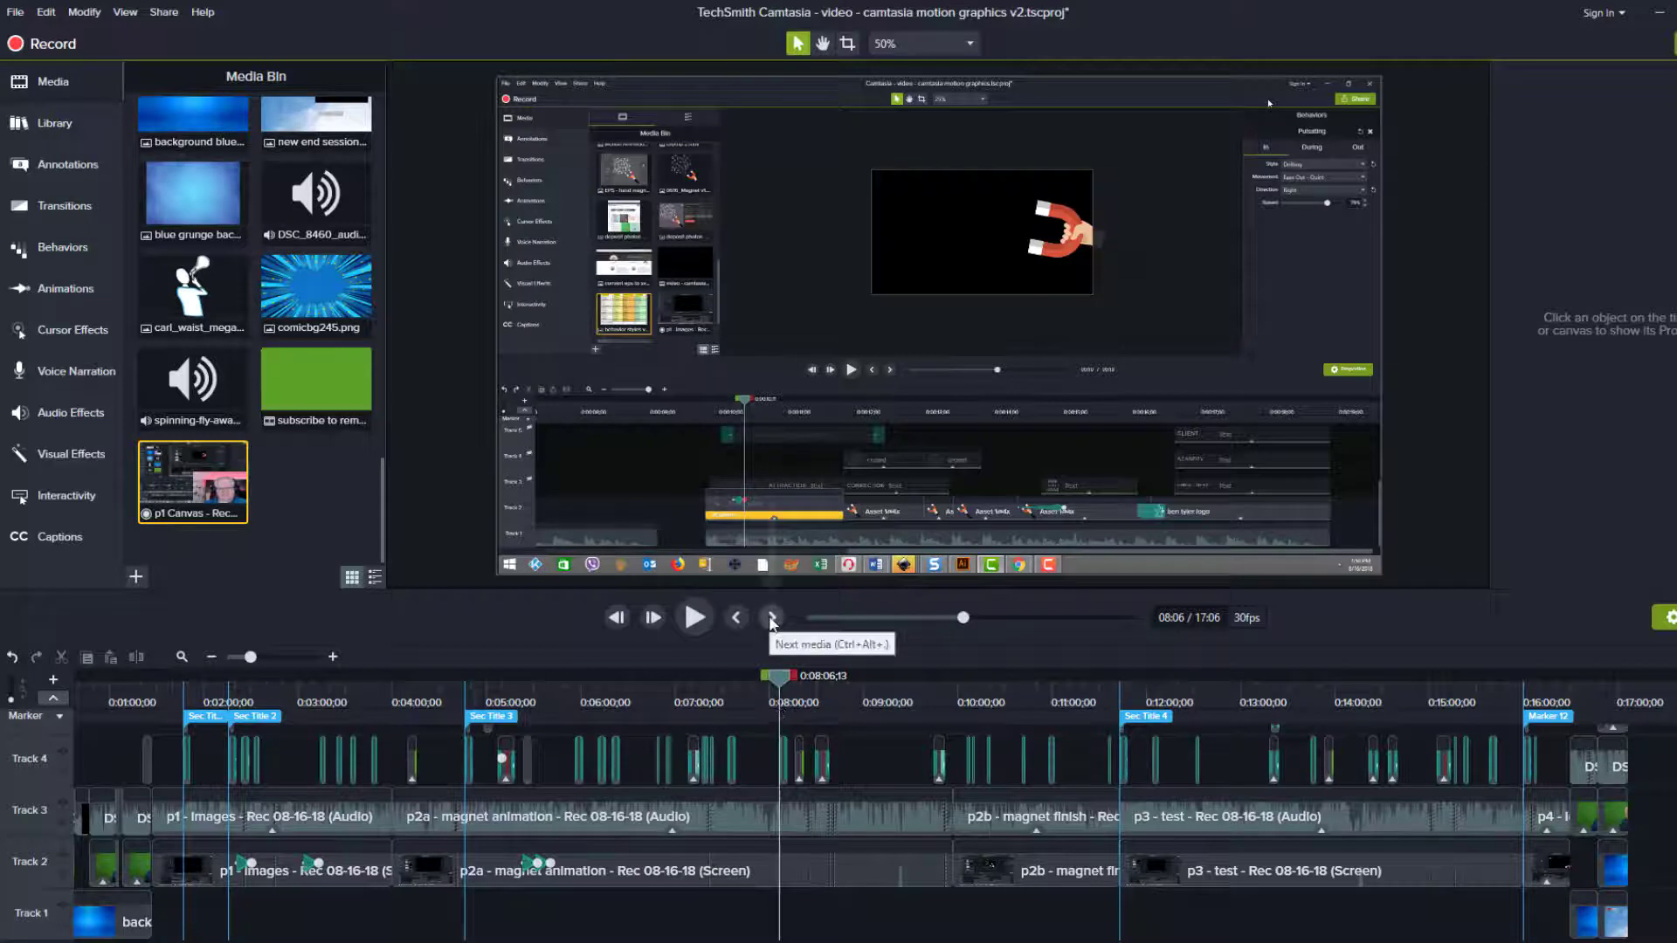
Jump forward and back between media clips, landing on the CONNECTION scene.
left_click(772, 619)
left_click(772, 619)
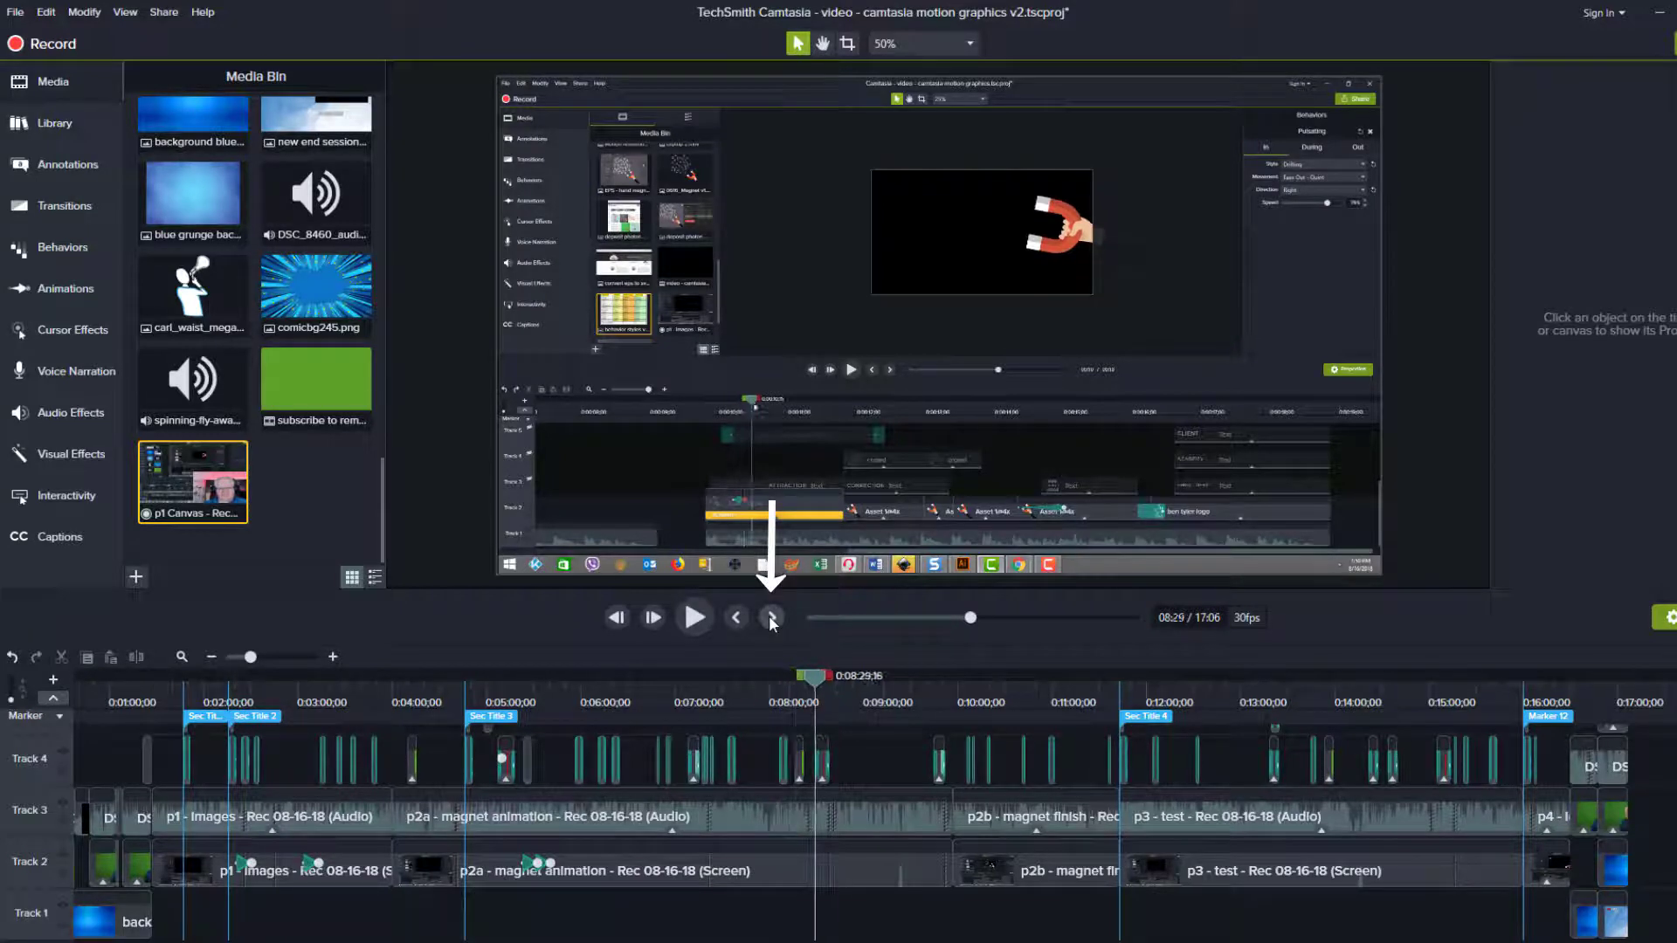
left_click(773, 620)
left_click(772, 620)
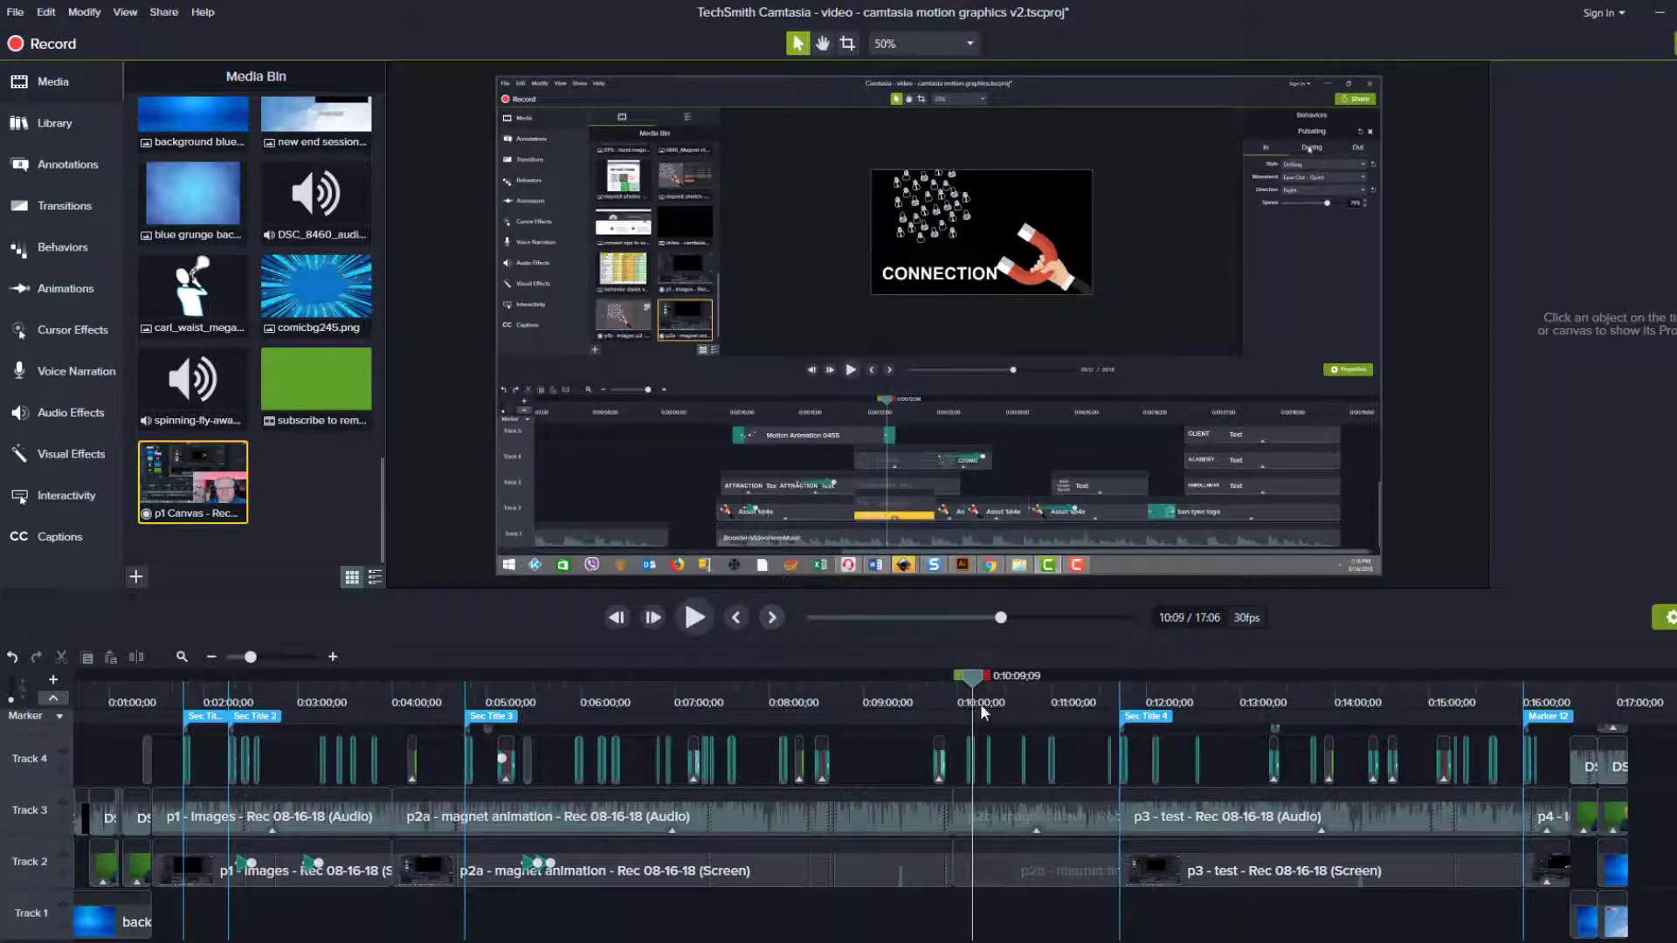
left_click(736, 619)
left_click(735, 619)
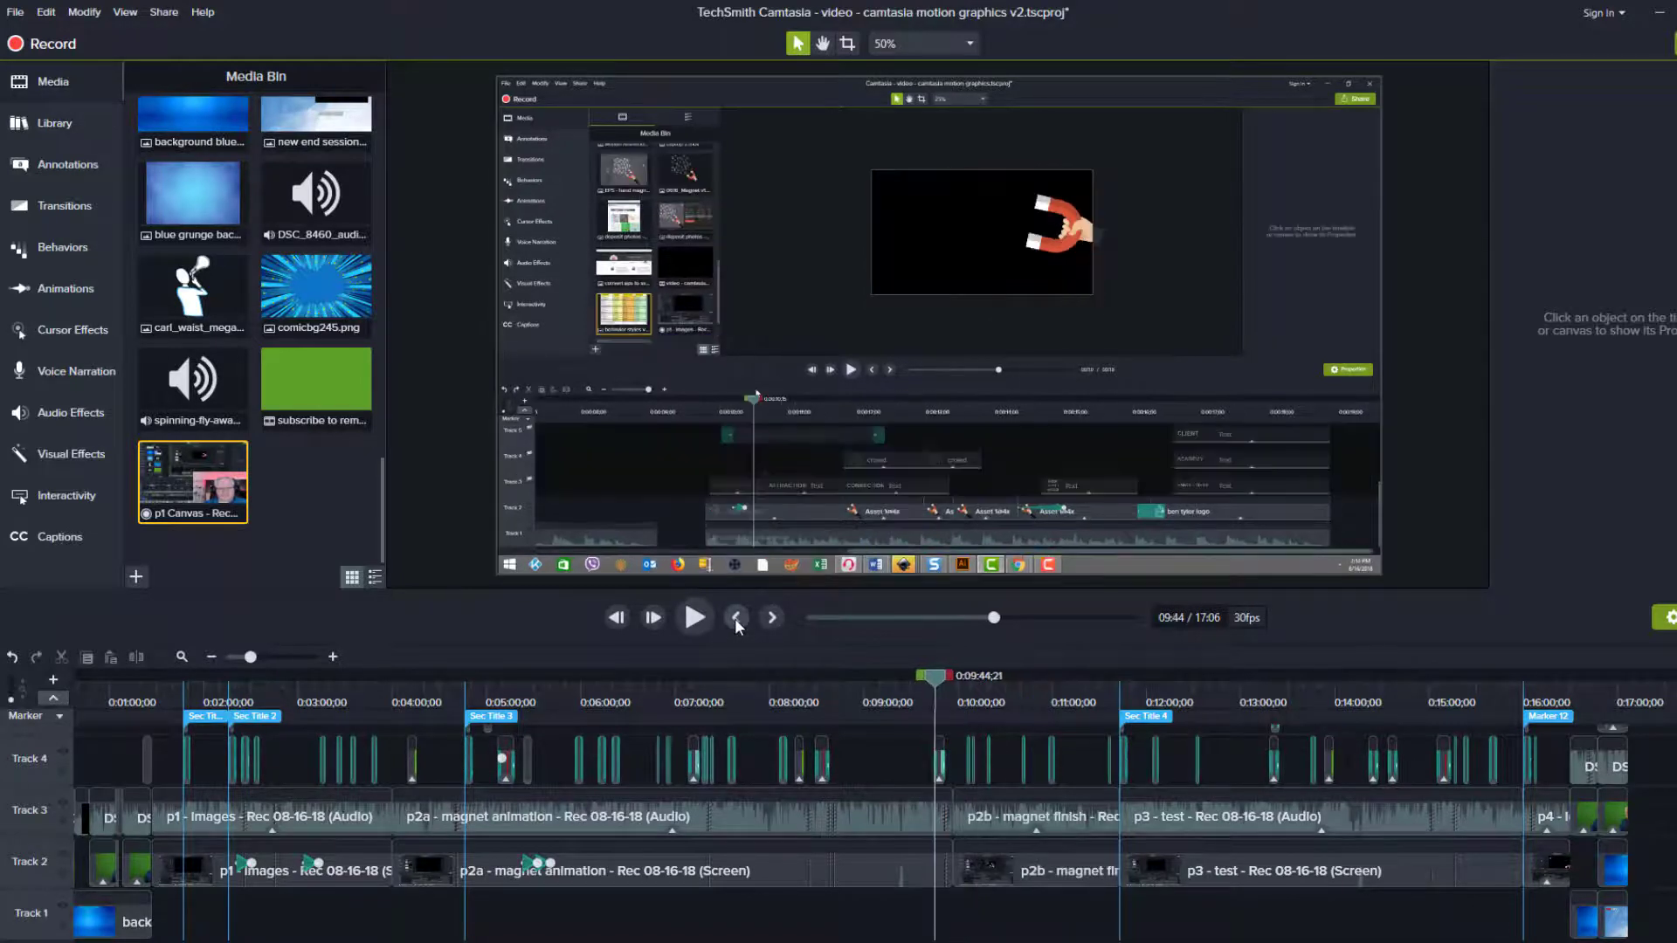
left_click(736, 619)
left_click(774, 618)
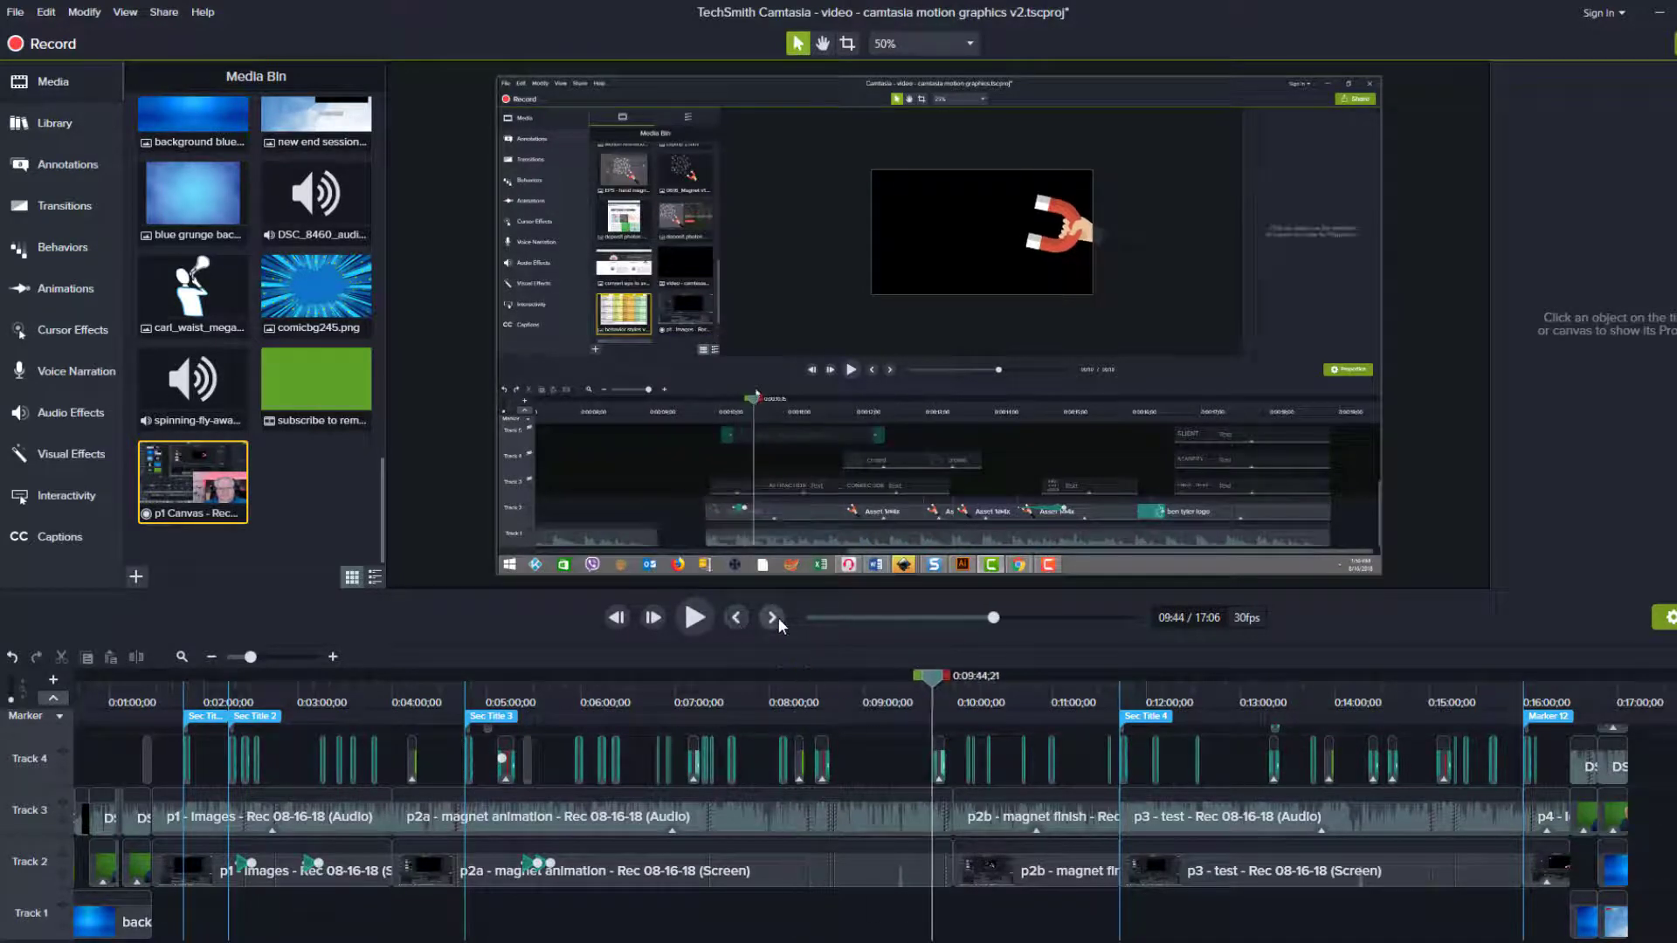
left_click(778, 618)
Move the playhead to the 04:47 title and step frame by frame forward and back through its animation.
left_click_drag(489, 677, 467, 677)
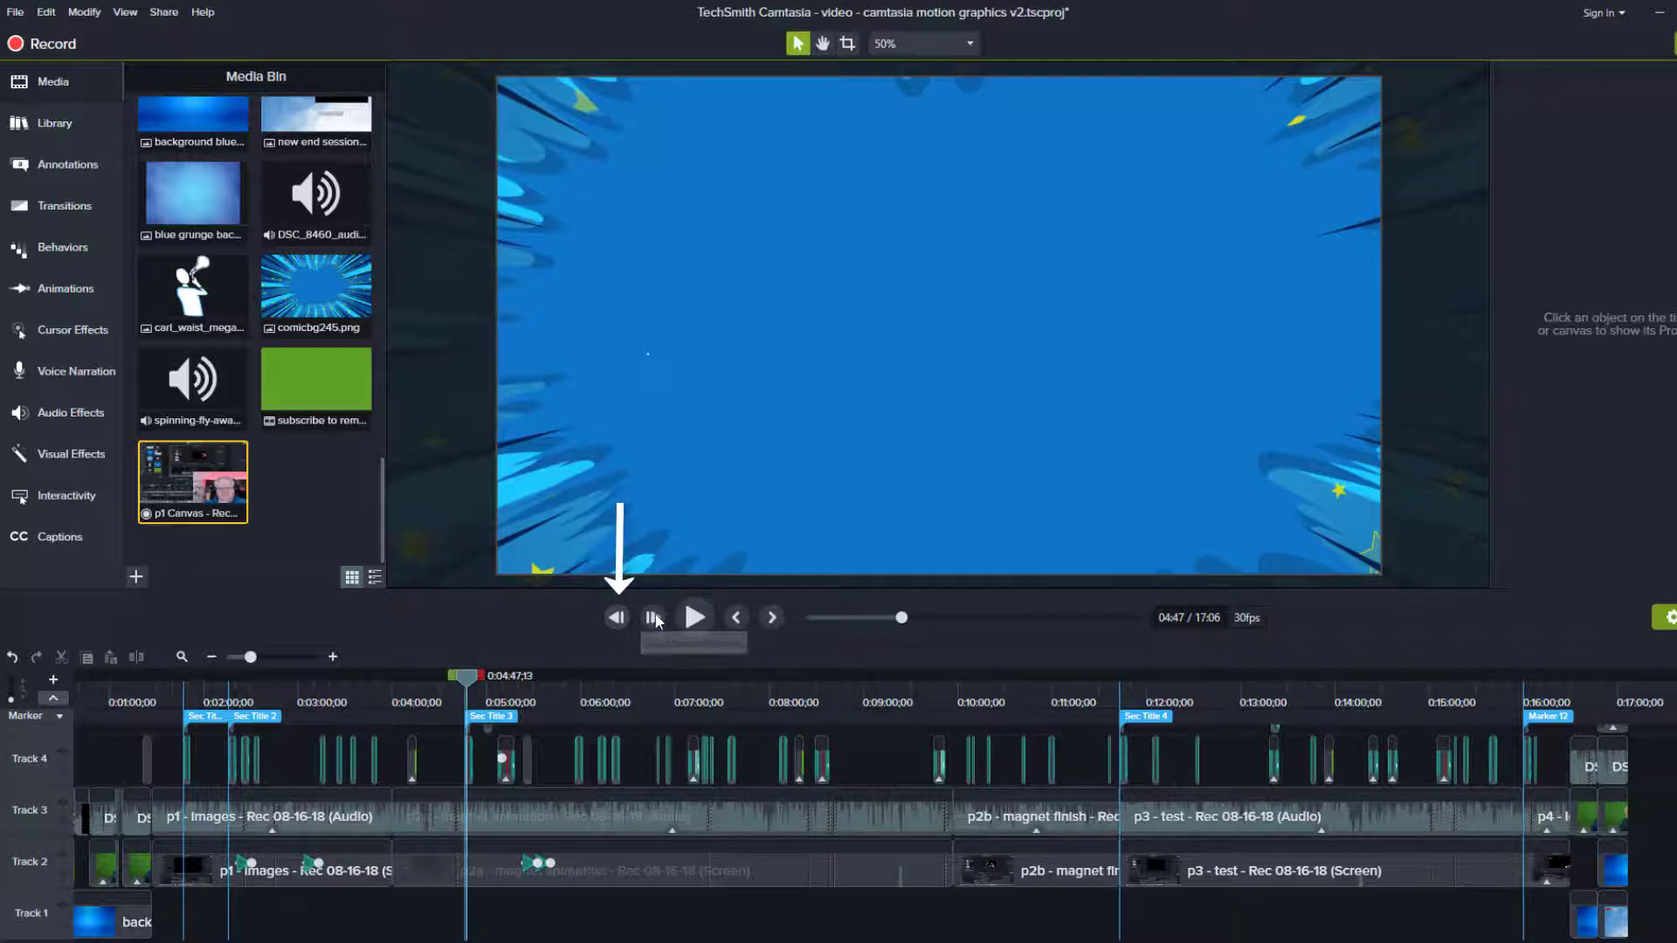
left_click(654, 619)
left_click(655, 620)
left_click(654, 618)
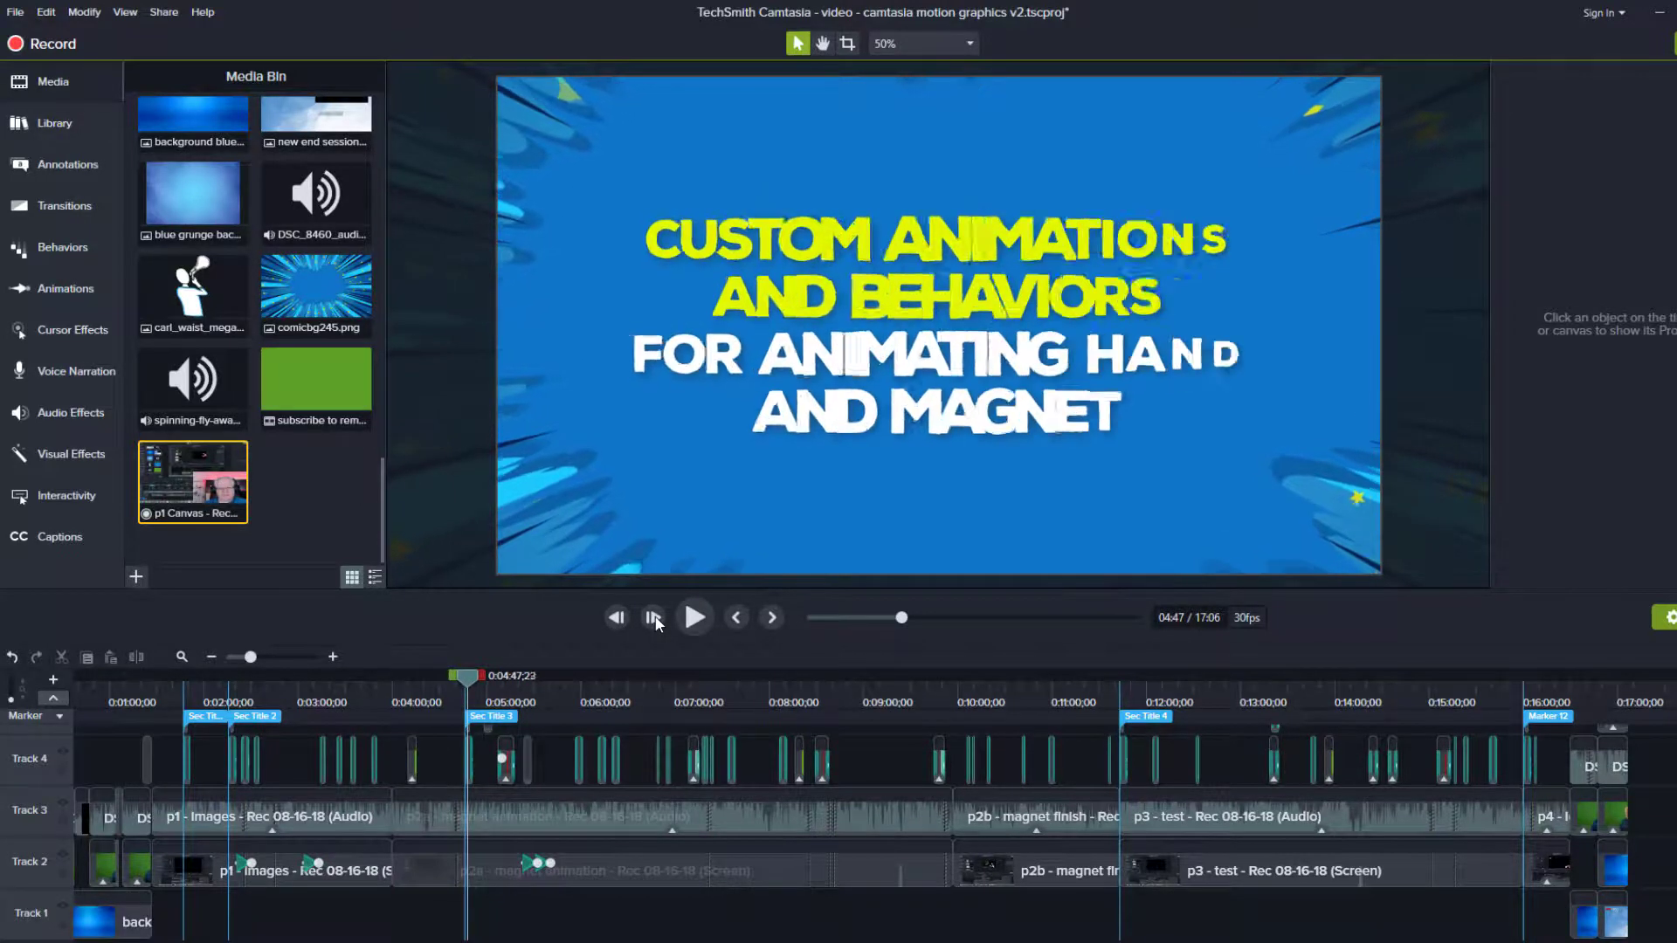
left_click(655, 619)
left_click(654, 618)
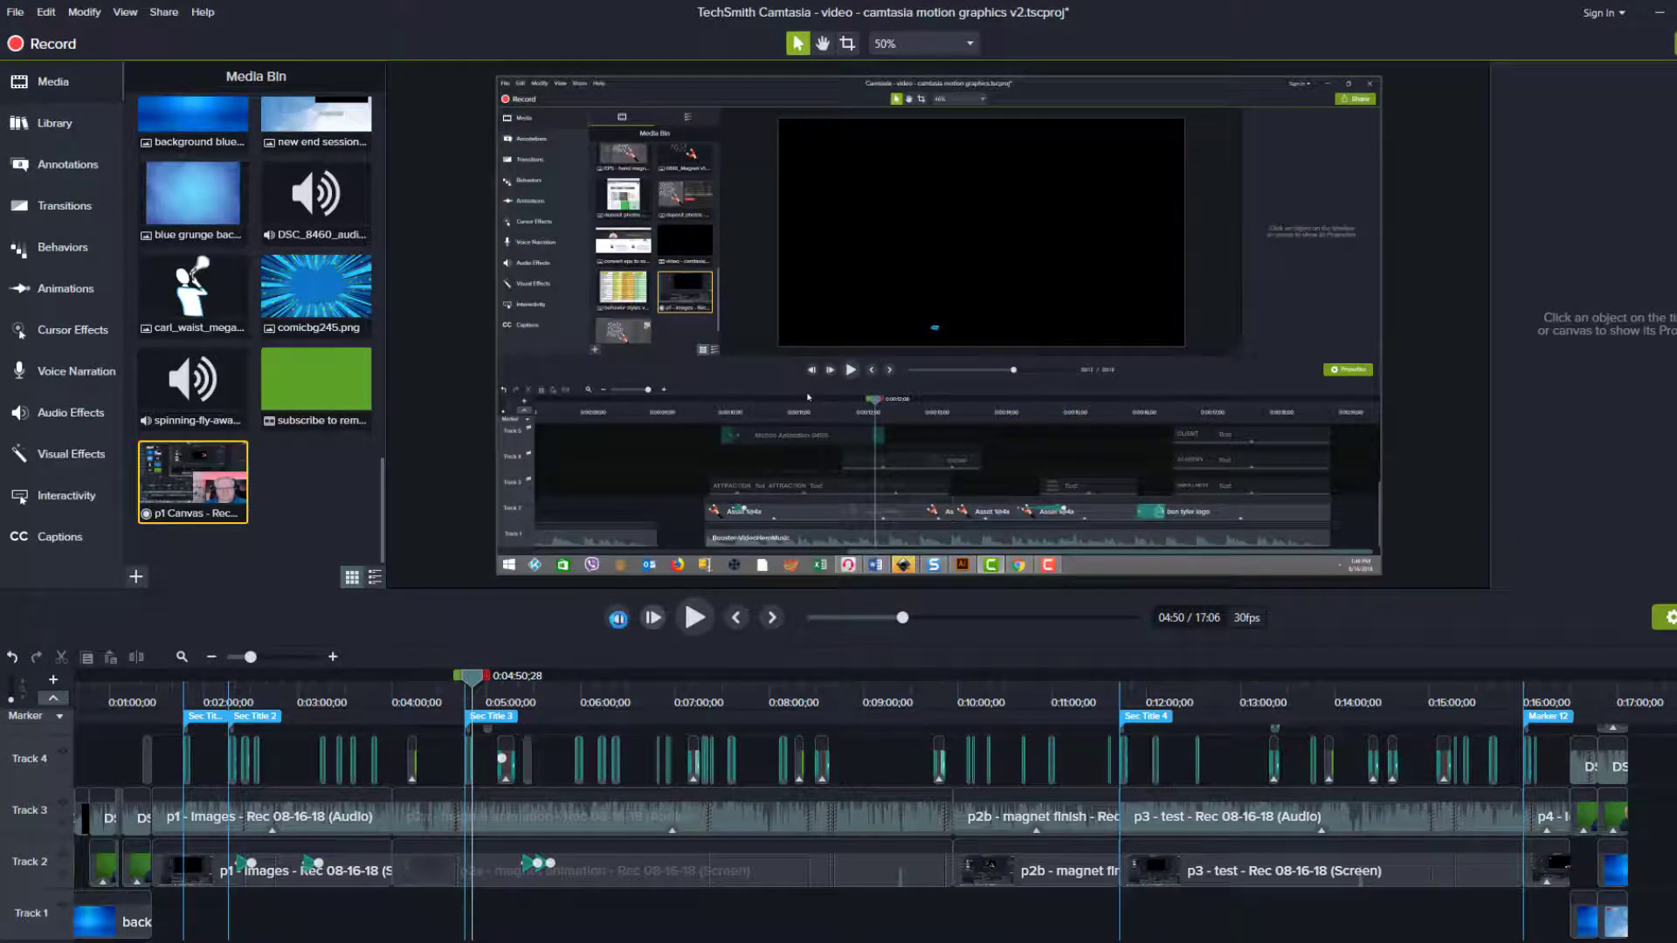
left_click(618, 619)
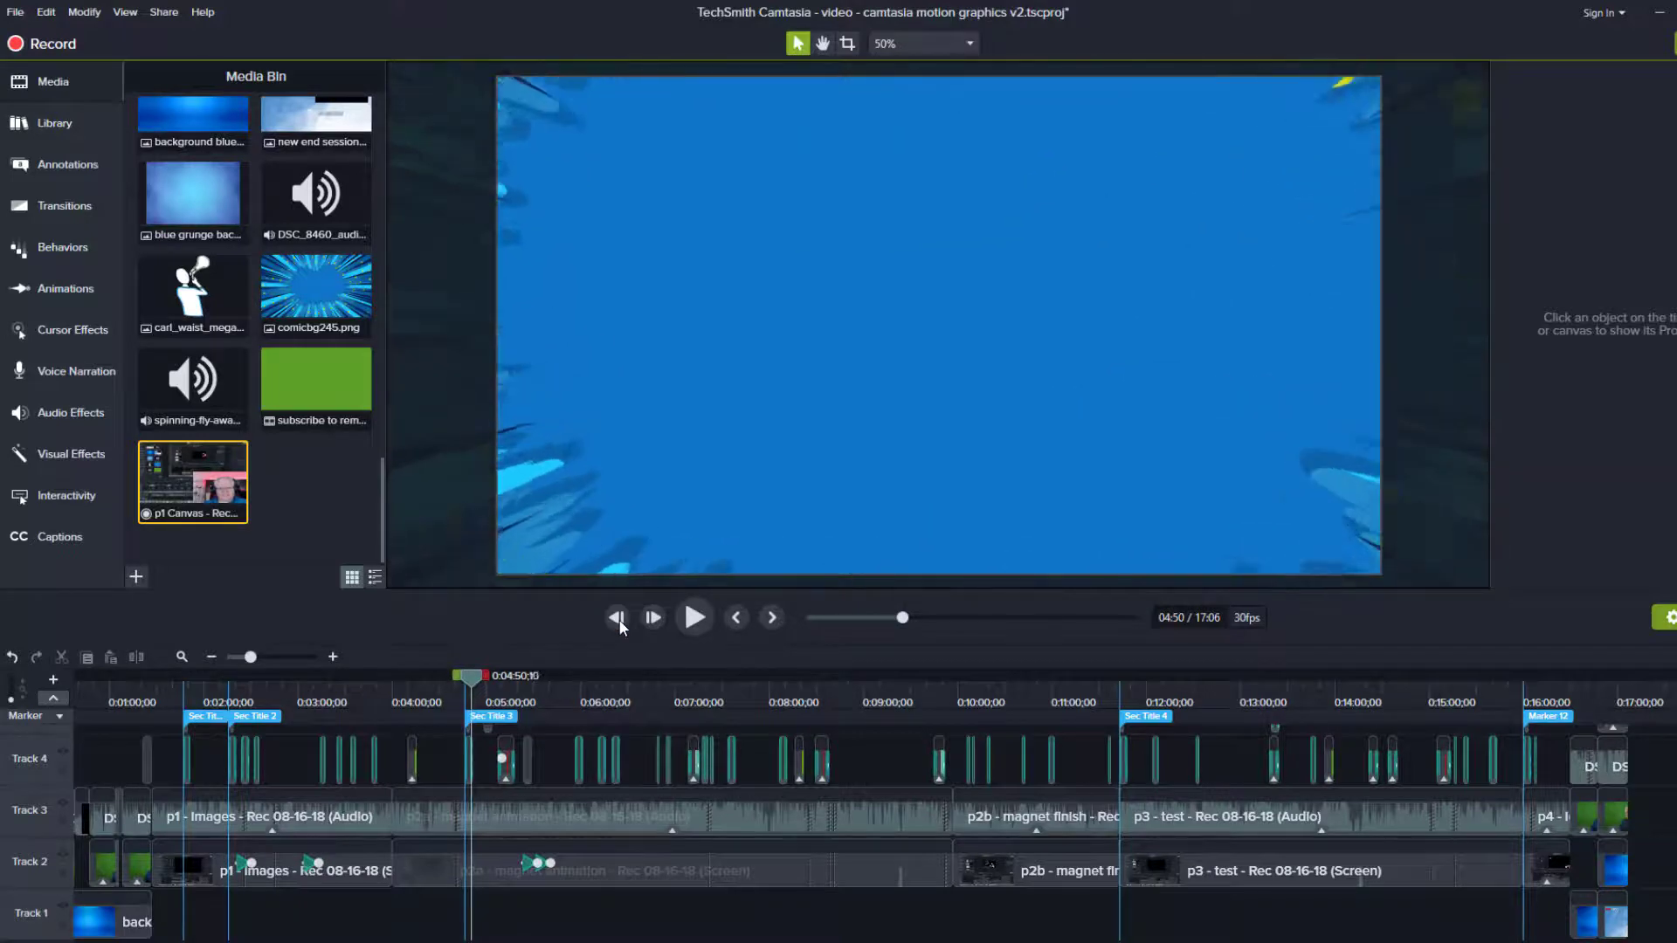
left_click(618, 618)
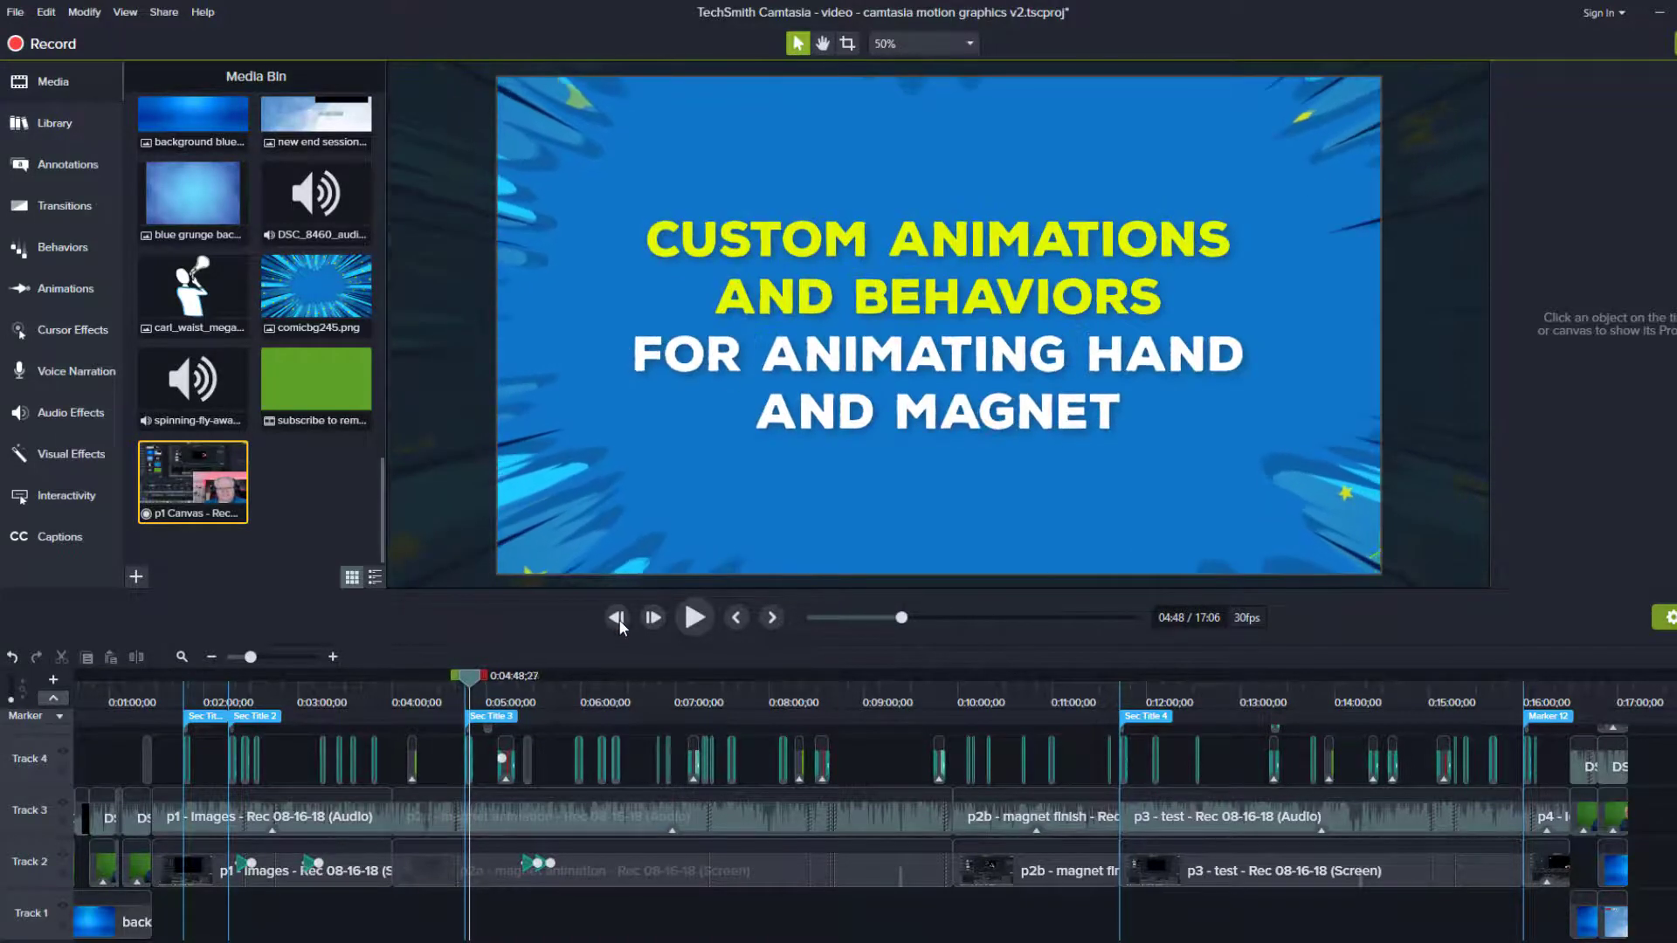
left_click(618, 618)
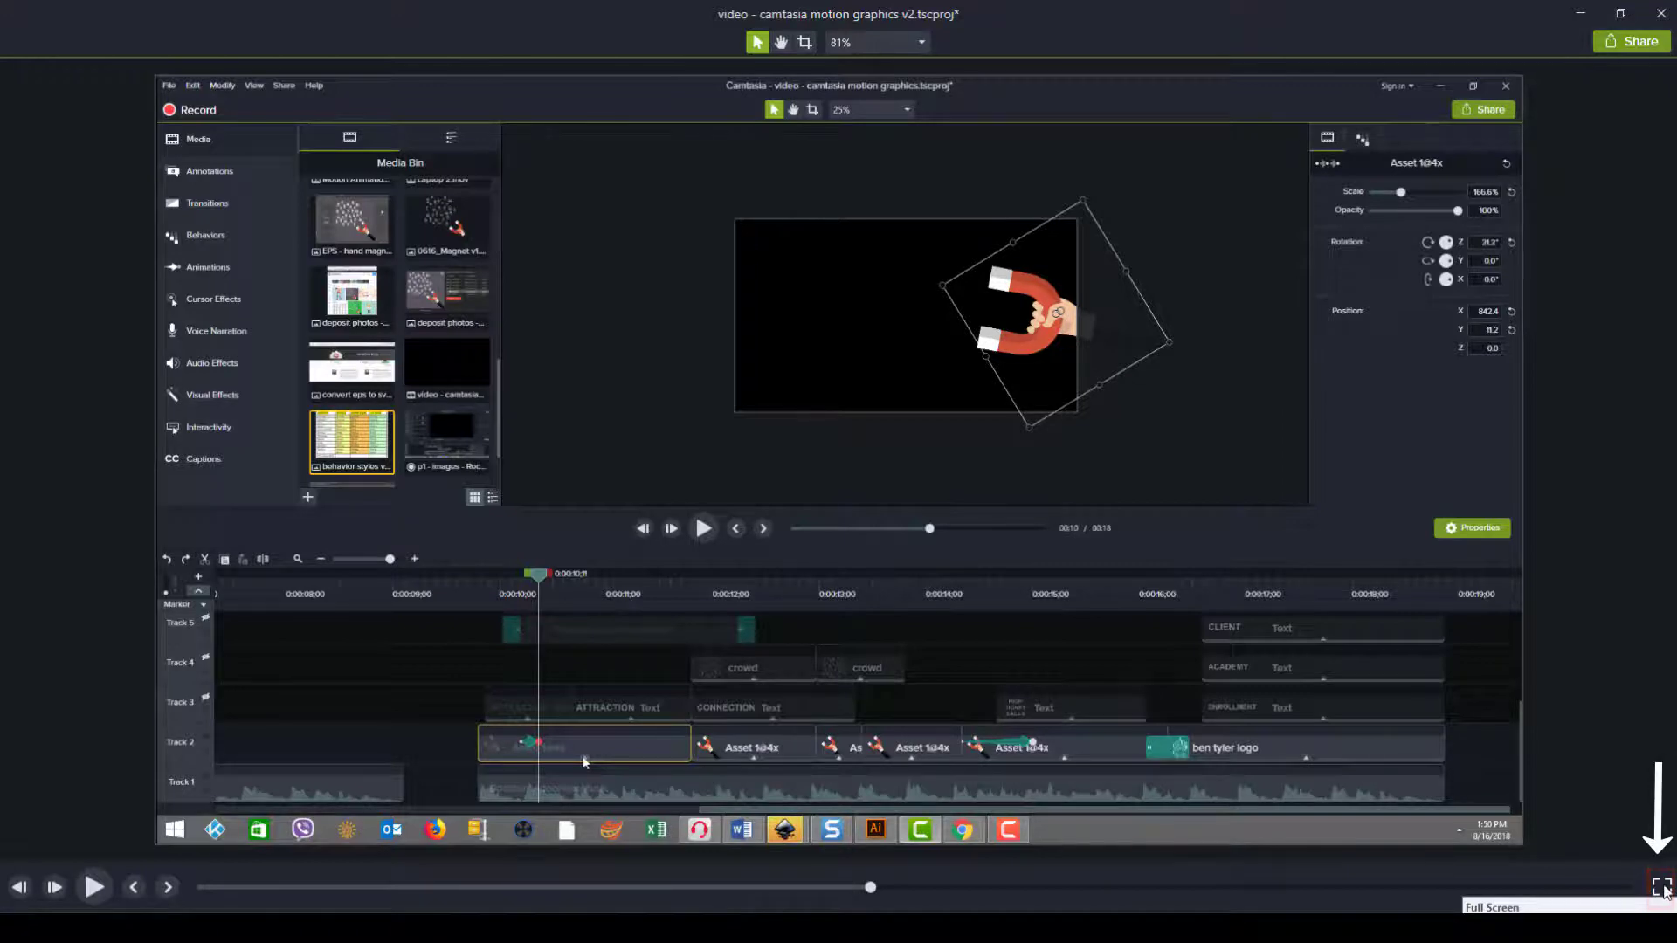
Play the detached canvas's magnet scene in full screen.
left_click(1662, 887)
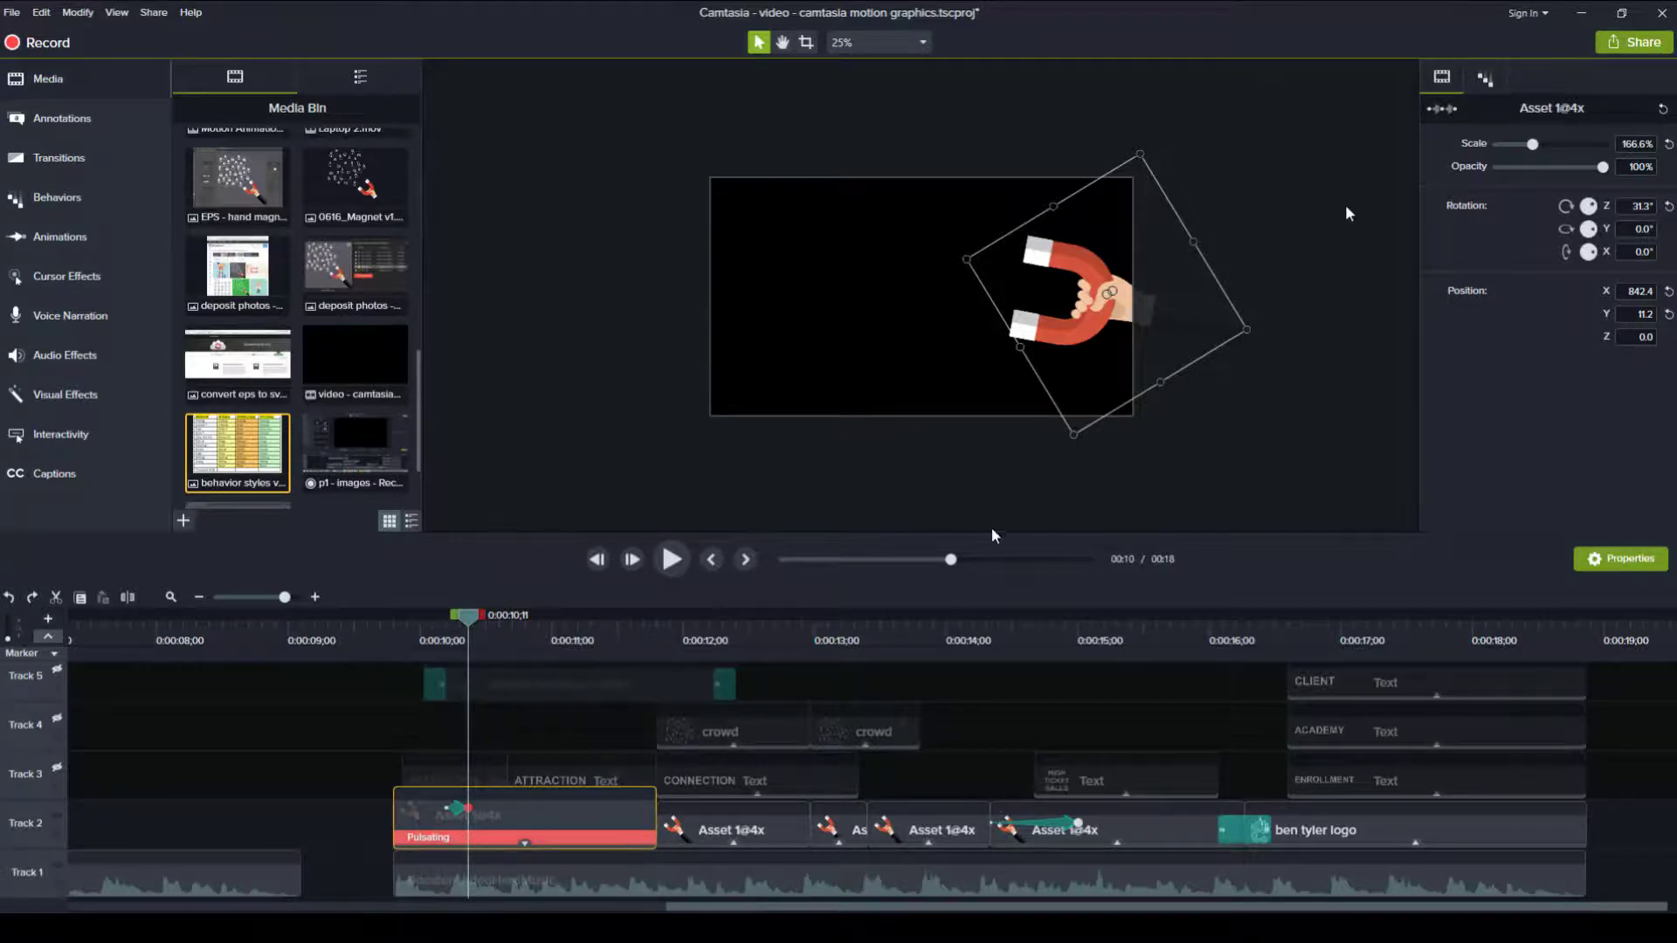
Exit full screen, maximize the floating canvas, then close it to dock the canvas back at 51%.
key("Escape")
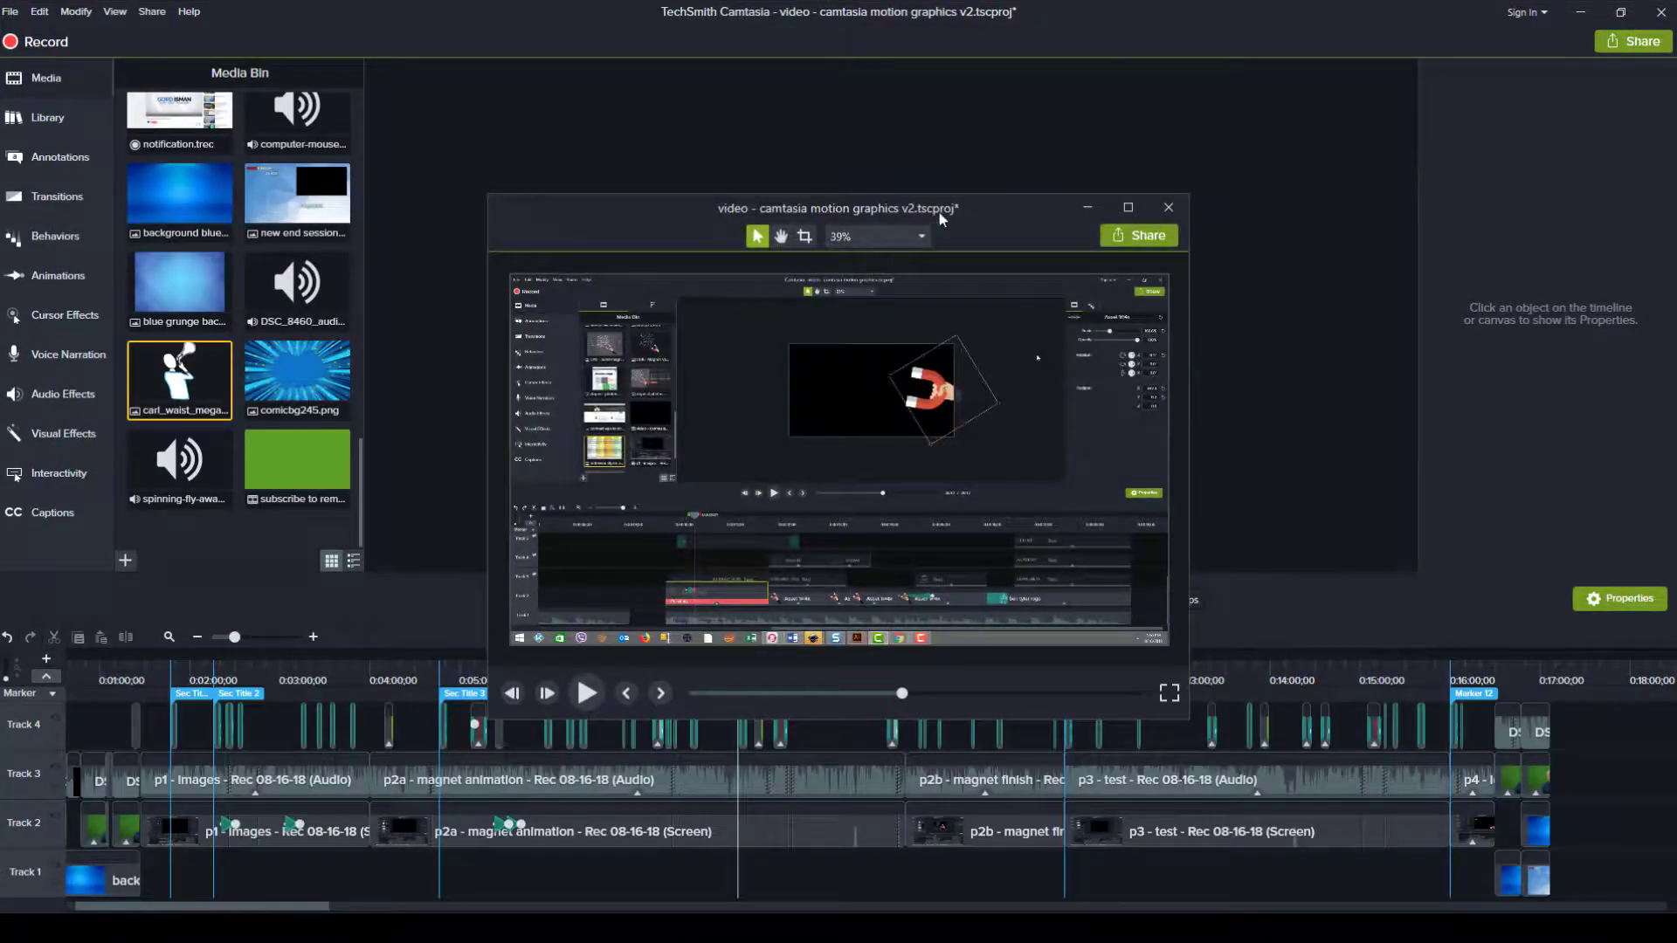
mouse_move(949, 212)
left_mouse_down()
mouse_move(886, 220)
mouse_move(1032, 175)
mouse_move(931, 212)
left_mouse_up()
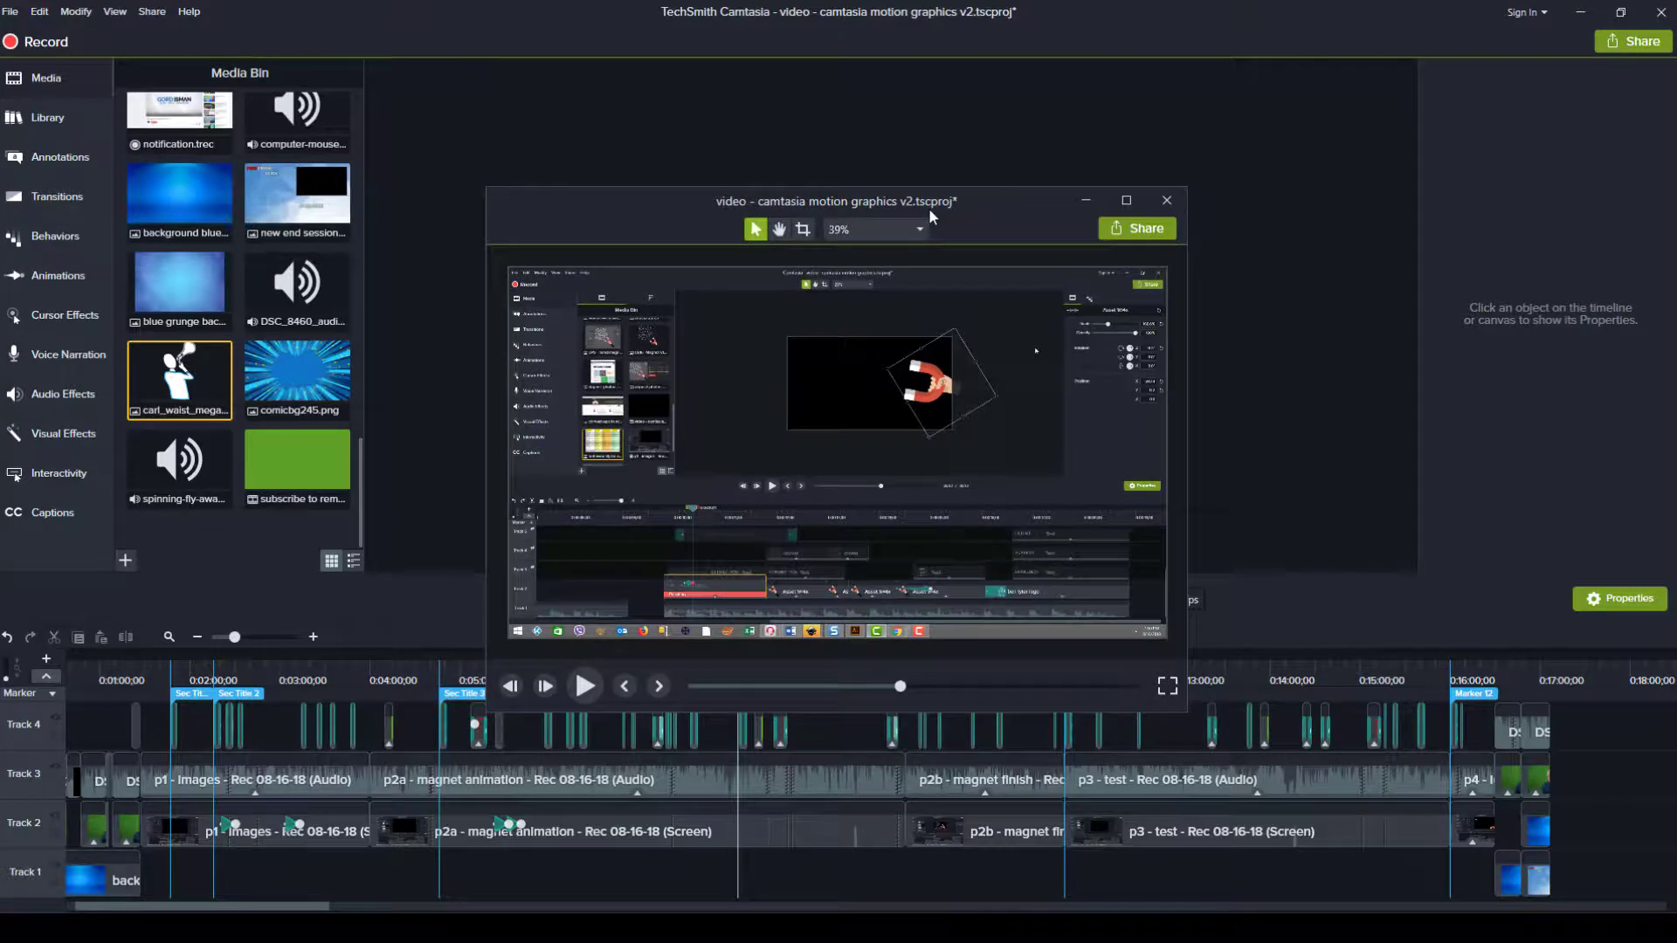
left_click(1126, 201)
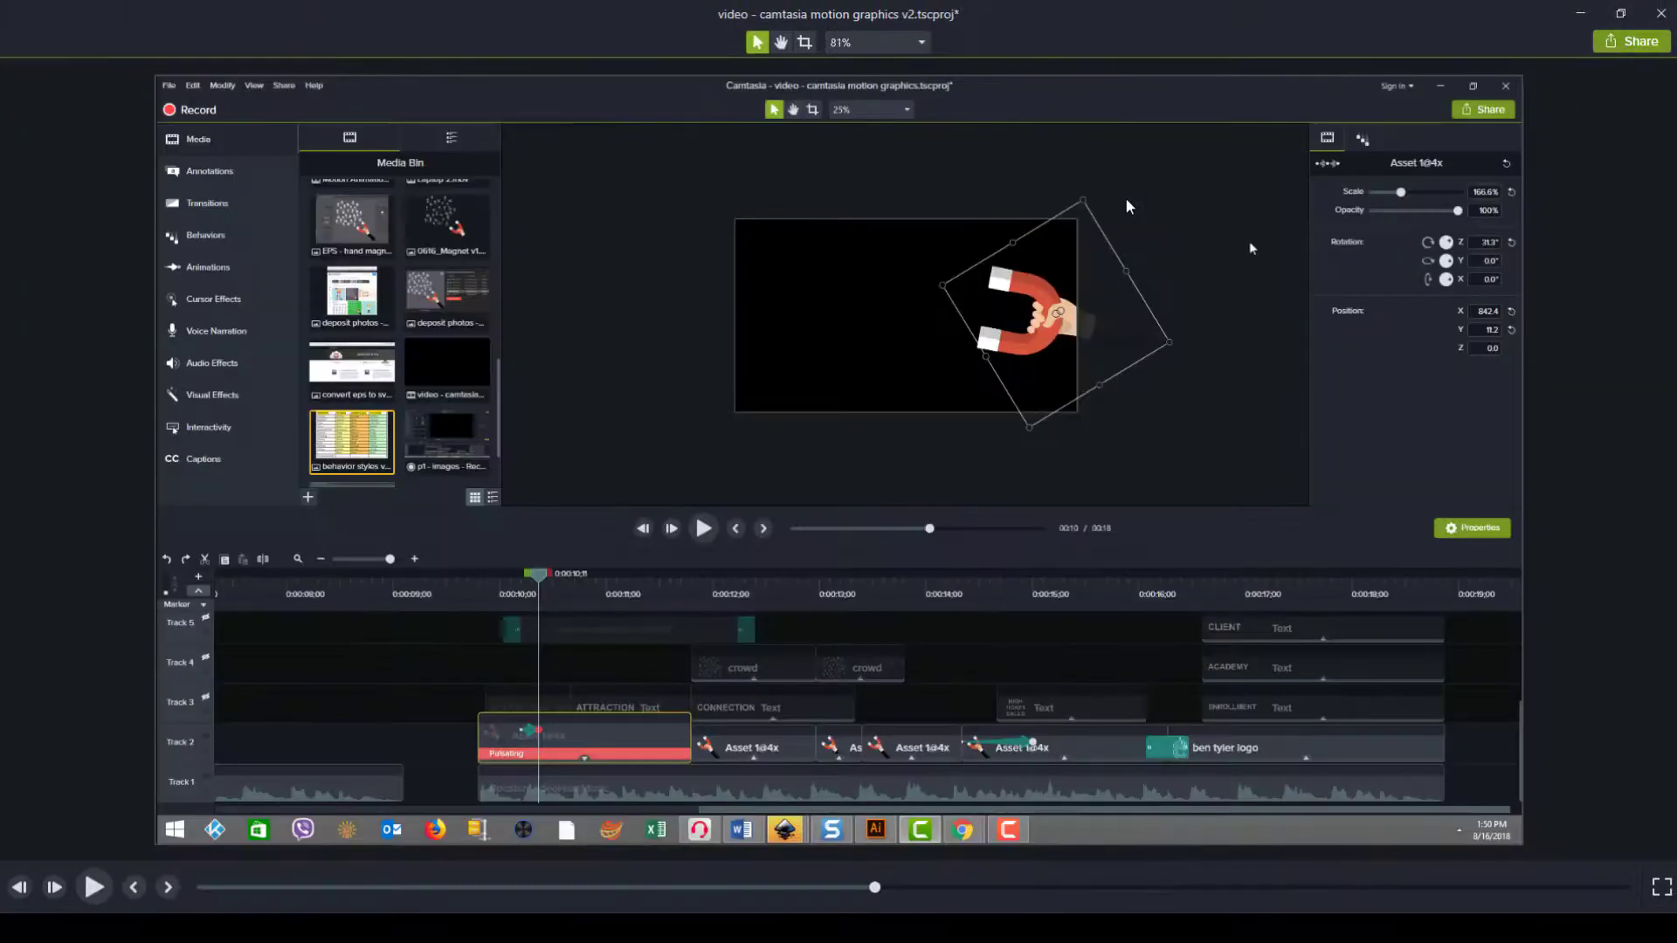
left_click(1663, 13)
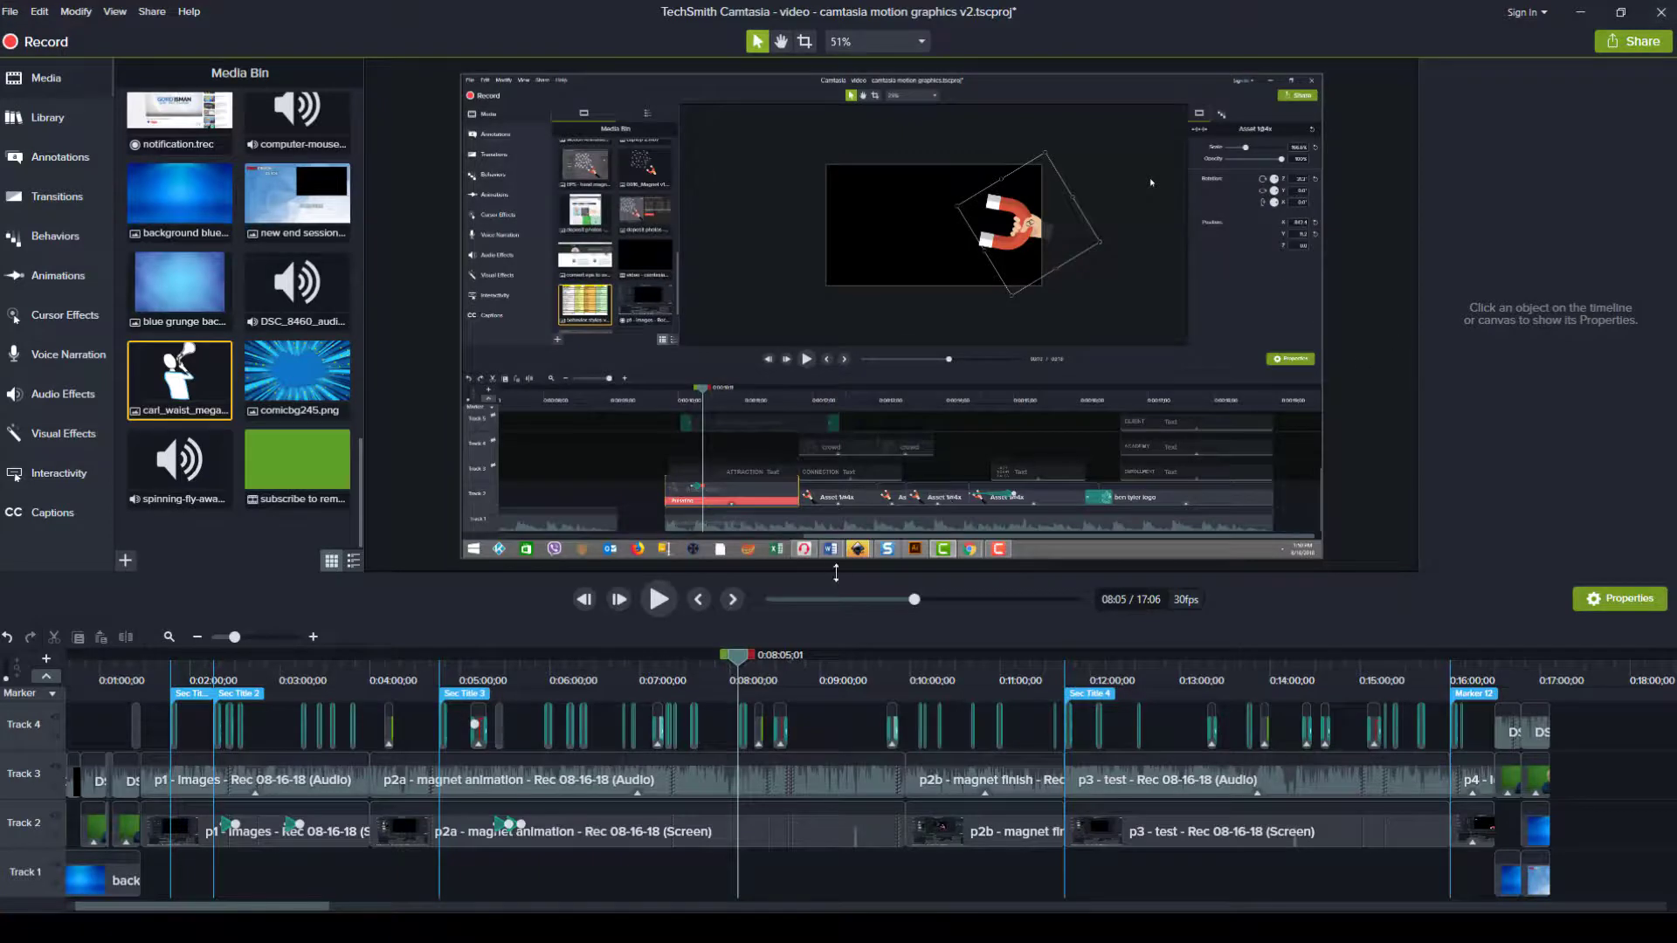
Drag the canvas–timeline divider down so the canvas grows to 60%, leaving only Tracks 1–2 visible.
mouse_move(842, 573)
left_mouse_down()
mouse_move(849, 376)
mouse_move(861, 686)
mouse_move(868, 576)
left_mouse_up()
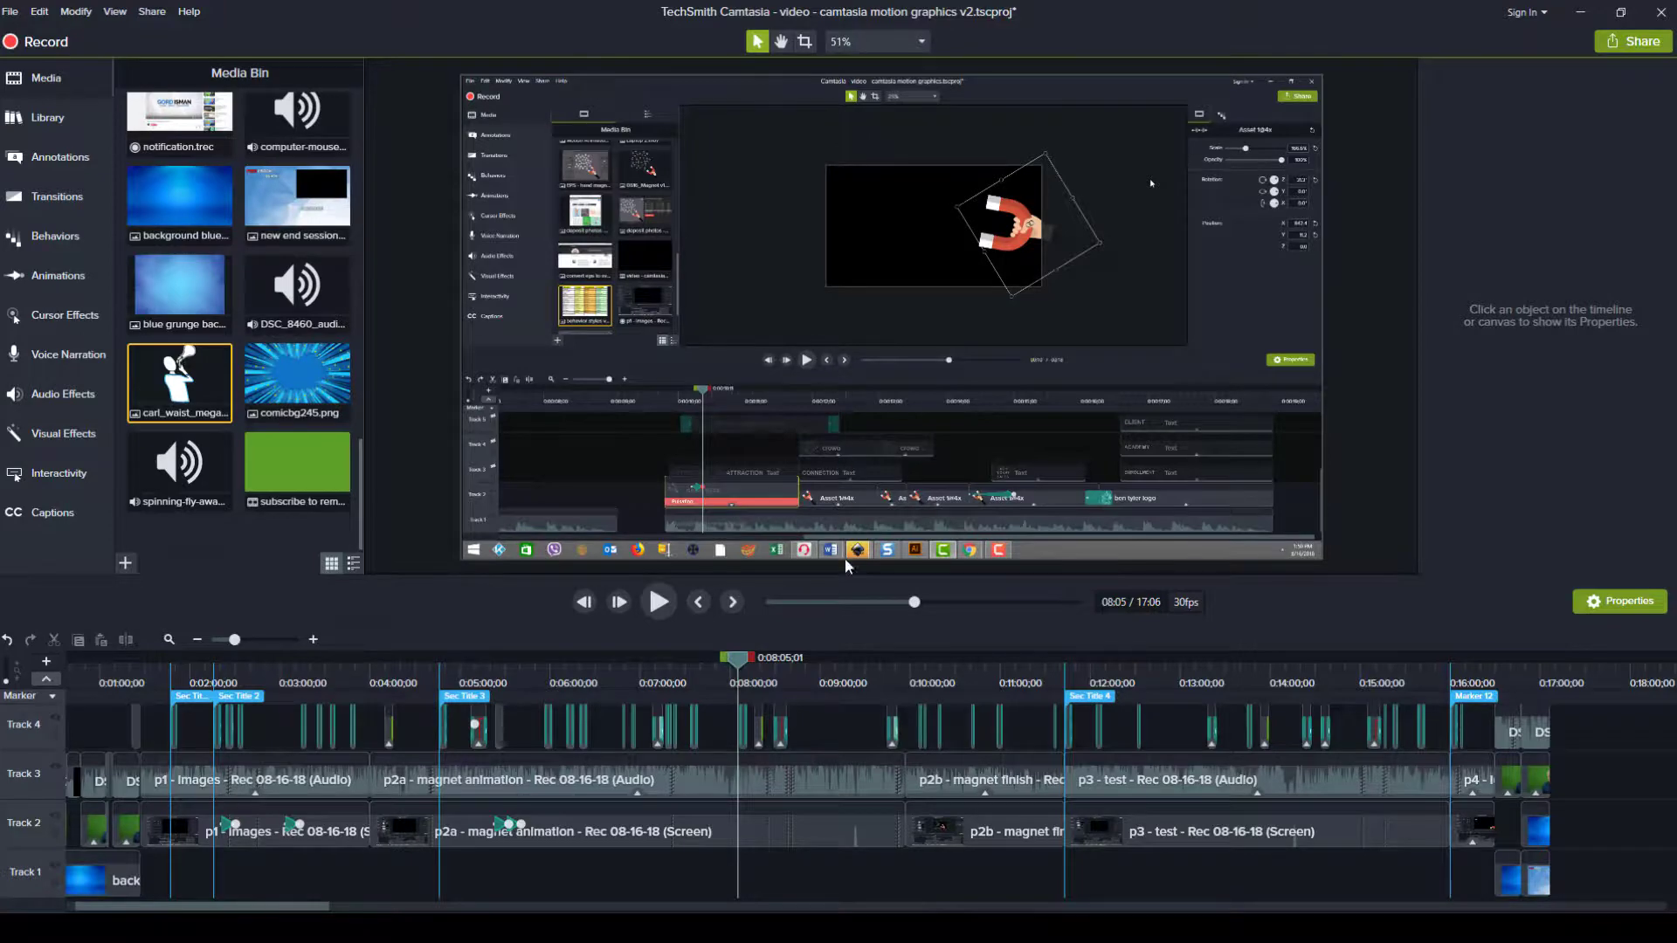
left_click_drag(842, 574, 862, 716)
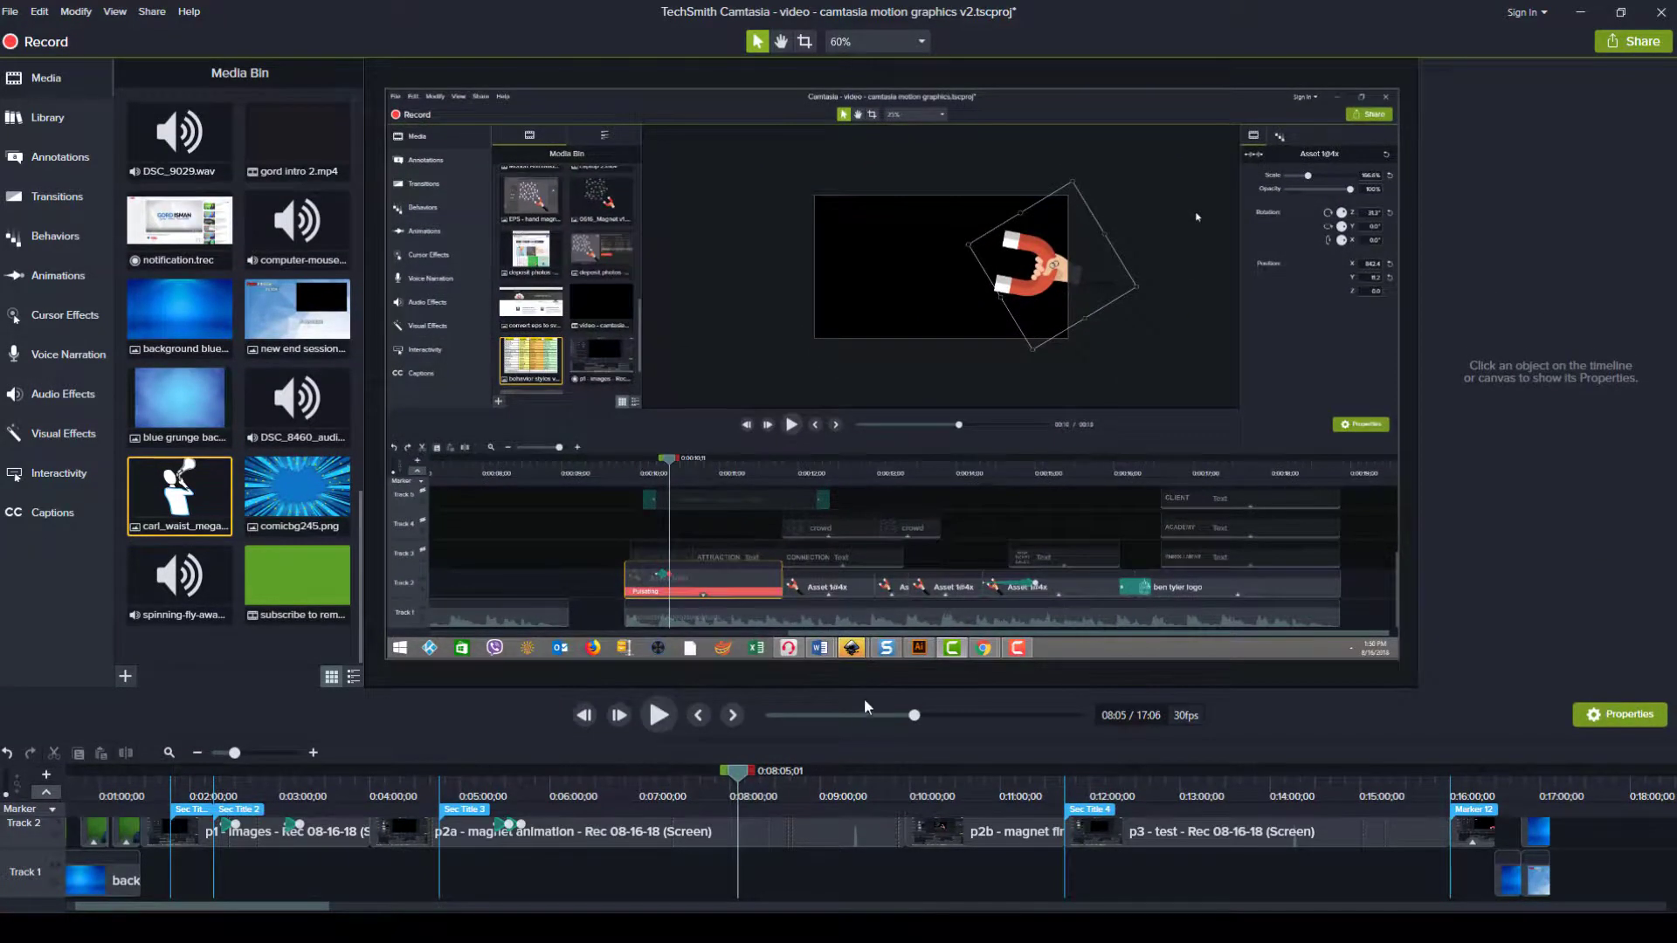